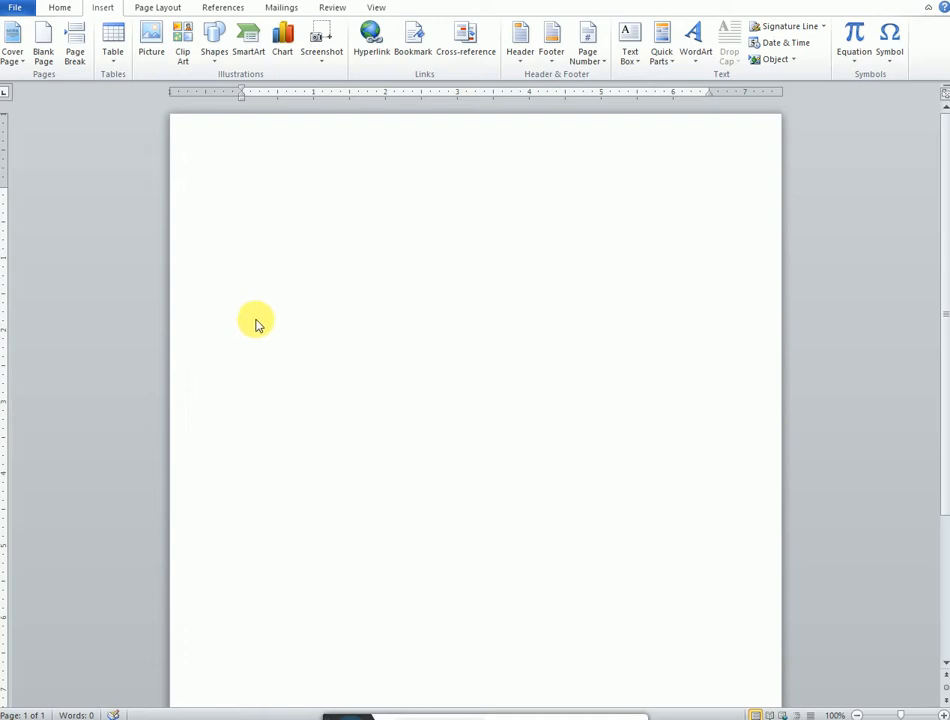
scroll(259, 322, "down", 3)
scroll(354, 430, "up", 1)
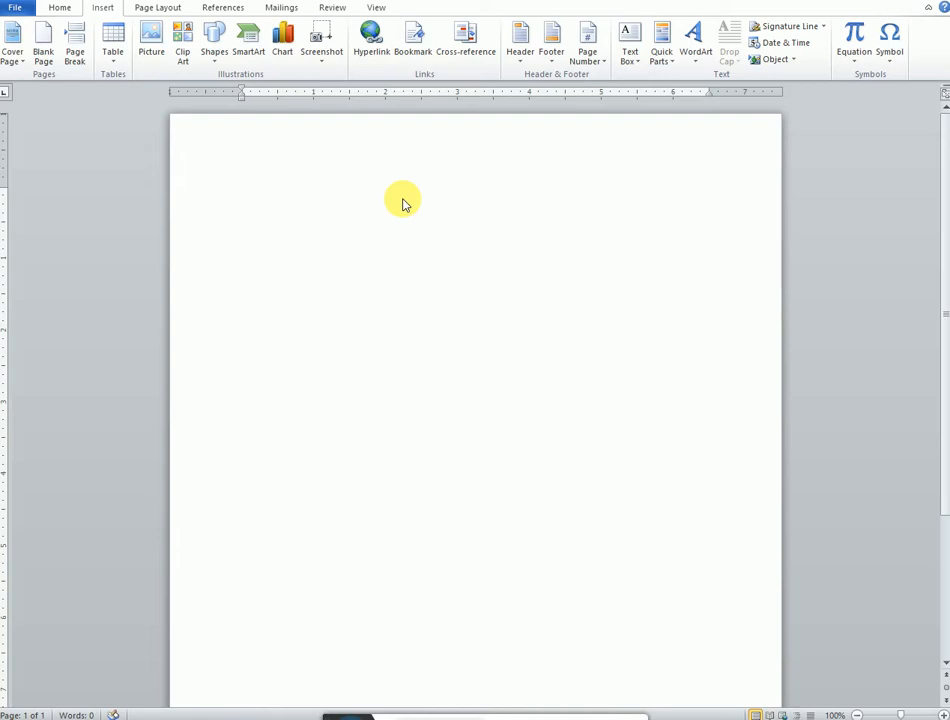
Step: Generate sample text in the blank document with the formula =rand(10,15)
type("=rand(")
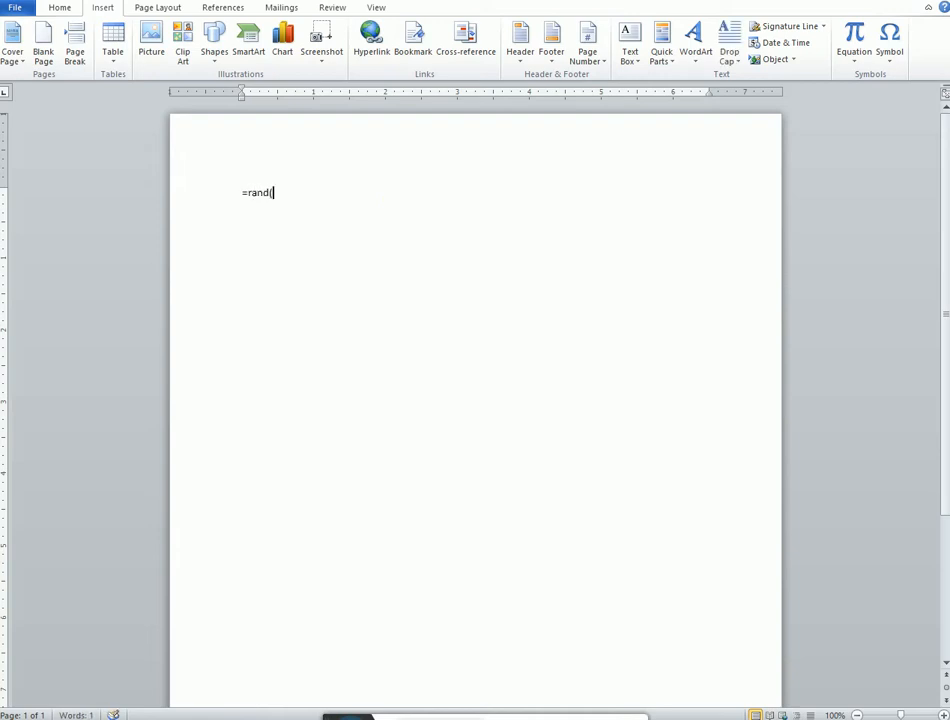
type("10,15)")
key("Return")
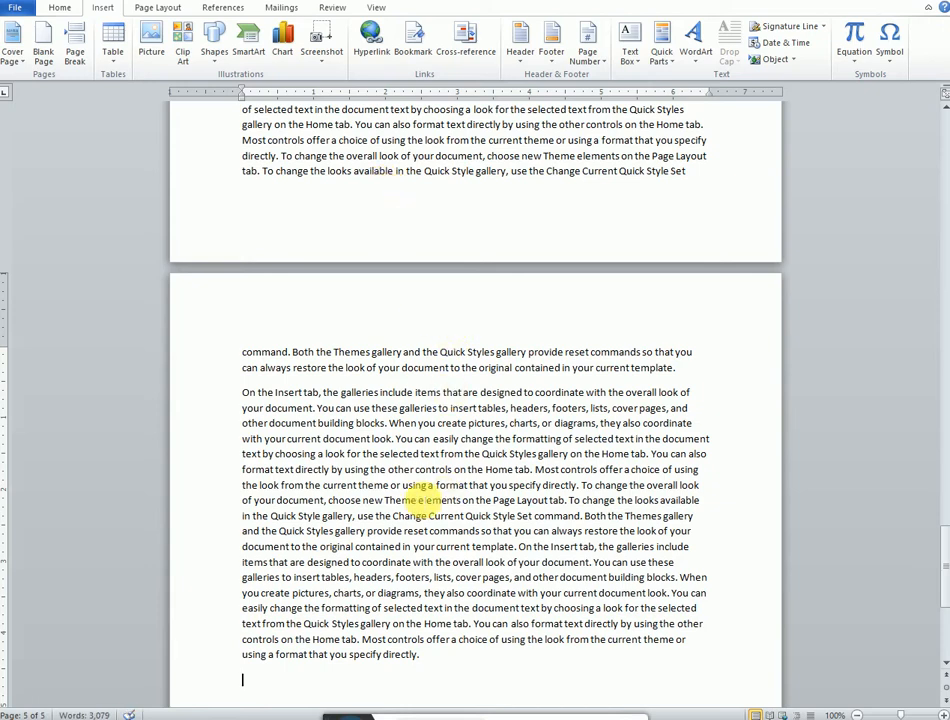
Step: Insert the built-in Alphabet header into the document
left_click(415, 487)
scroll(225, 598, "up", 20)
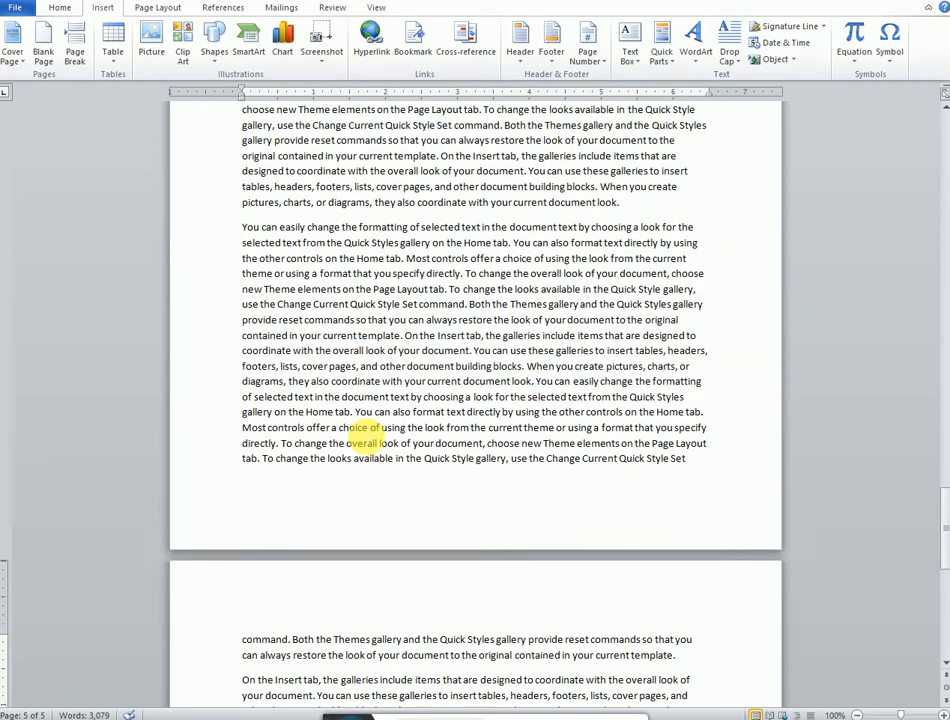
scroll(365, 432, "up", 20)
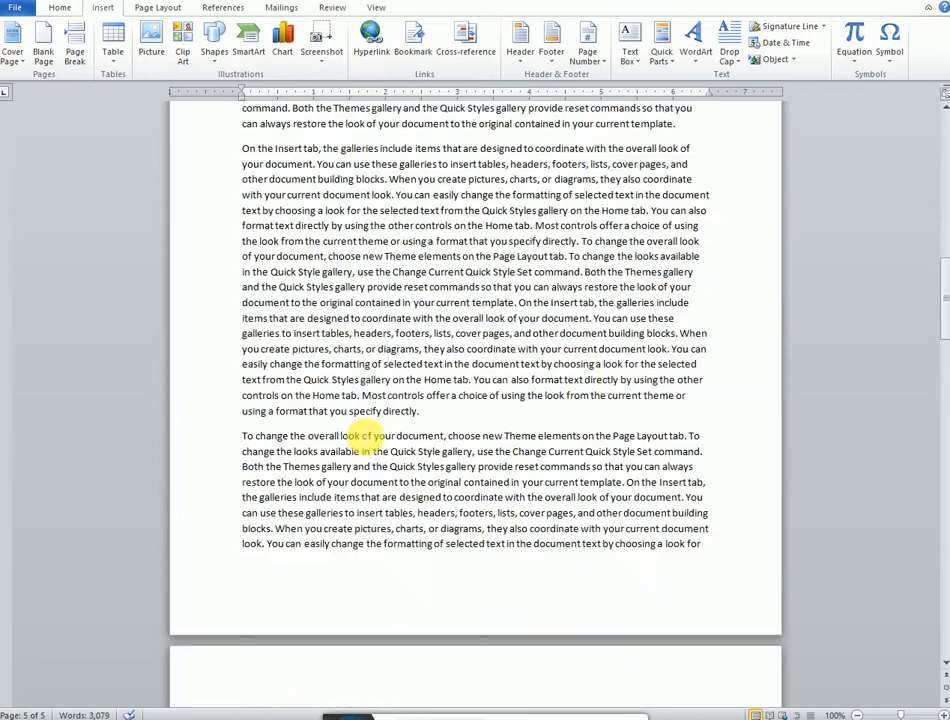
left_click(377, 393)
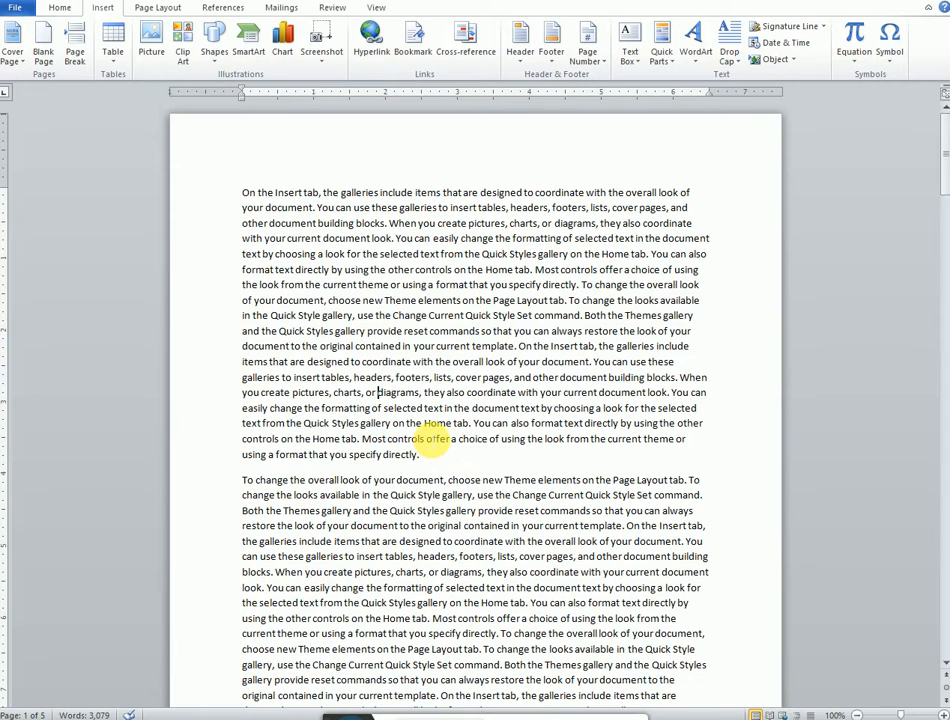
left_click(521, 62)
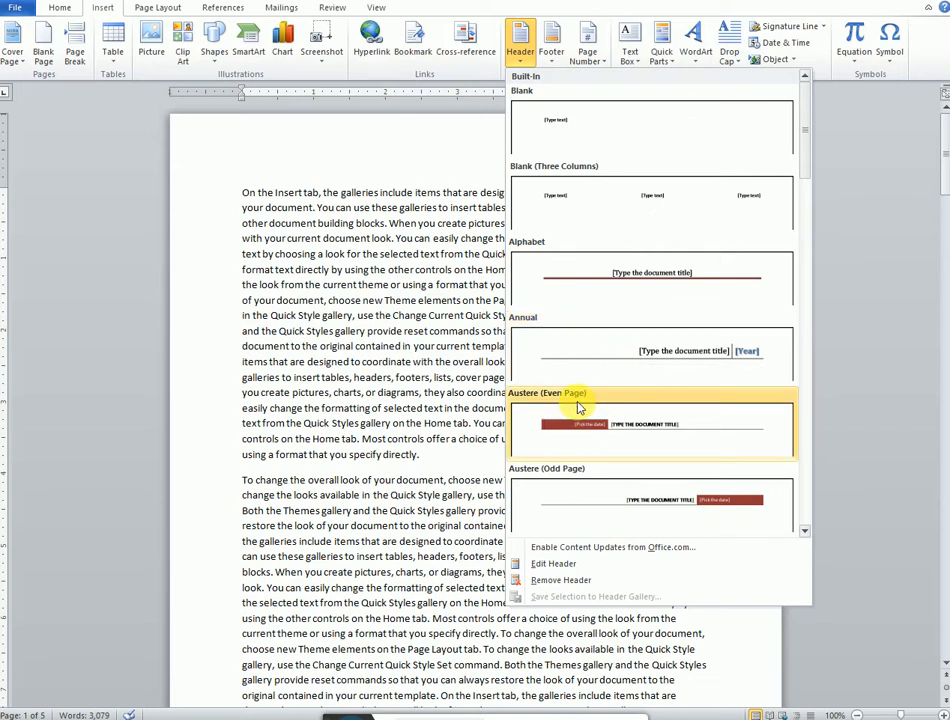
scroll(578, 408, "down", 6)
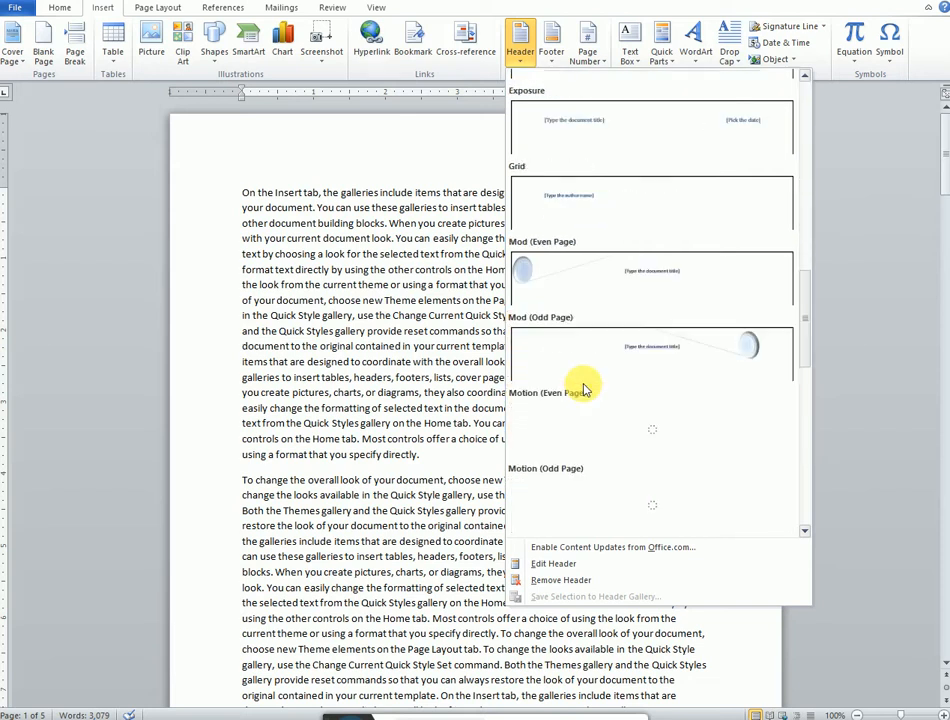
scroll(600, 335, "down", 3)
scroll(598, 326, "up", 15)
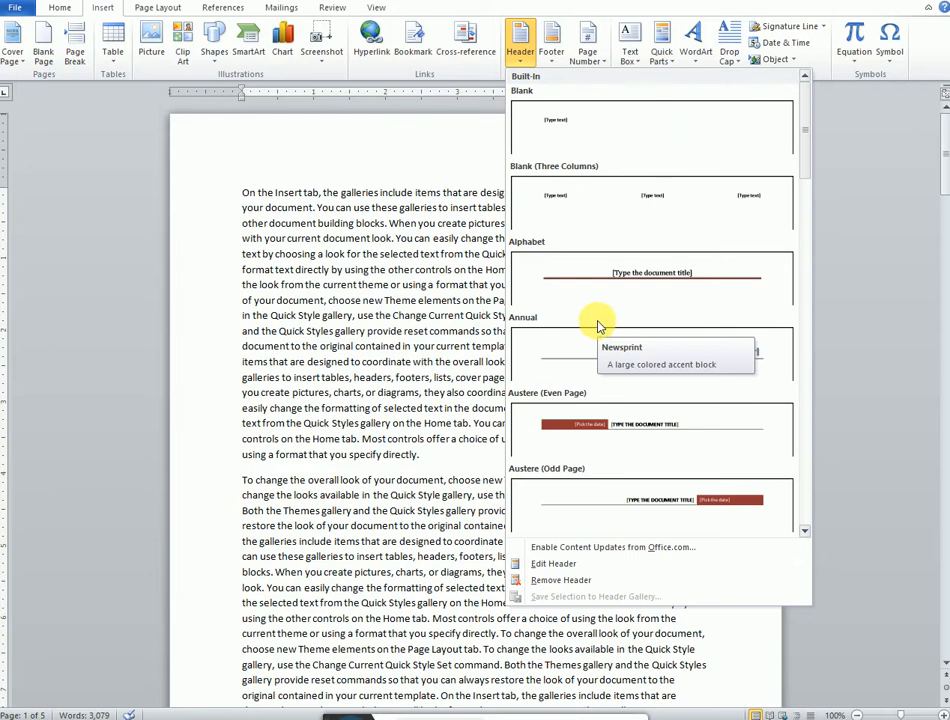
left_click(641, 281)
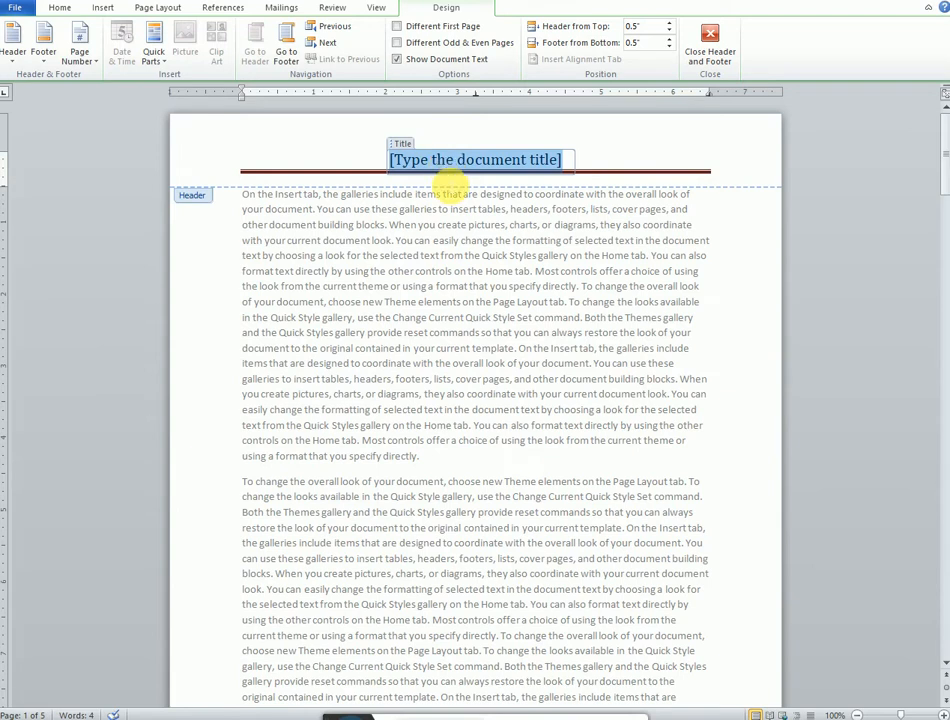
Step: Enter Pakistan as the header title and return to editing the document body
type("Pak")
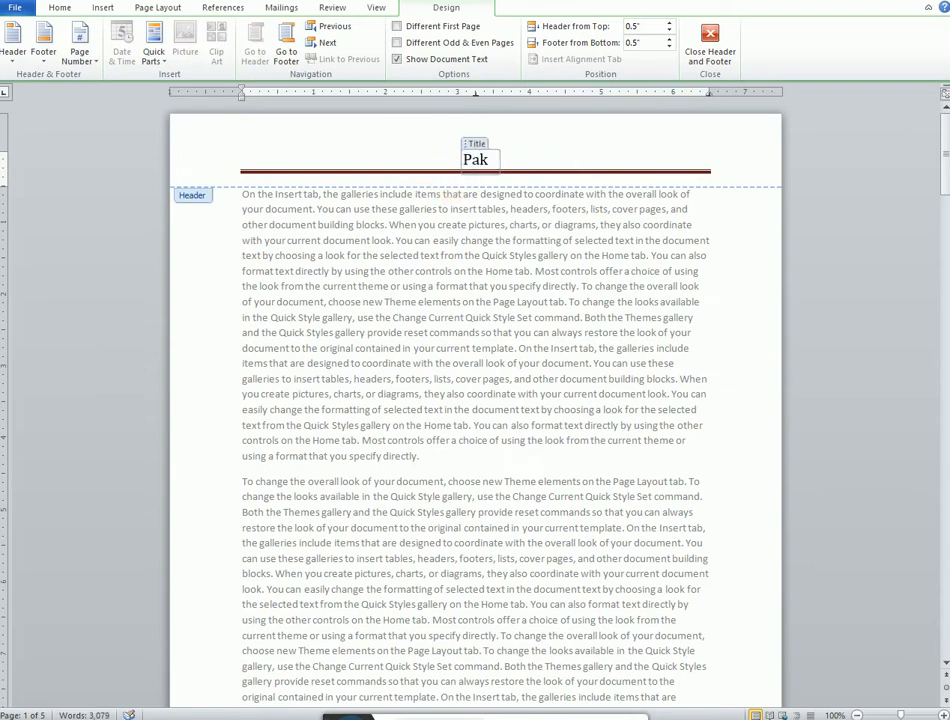
type("istan")
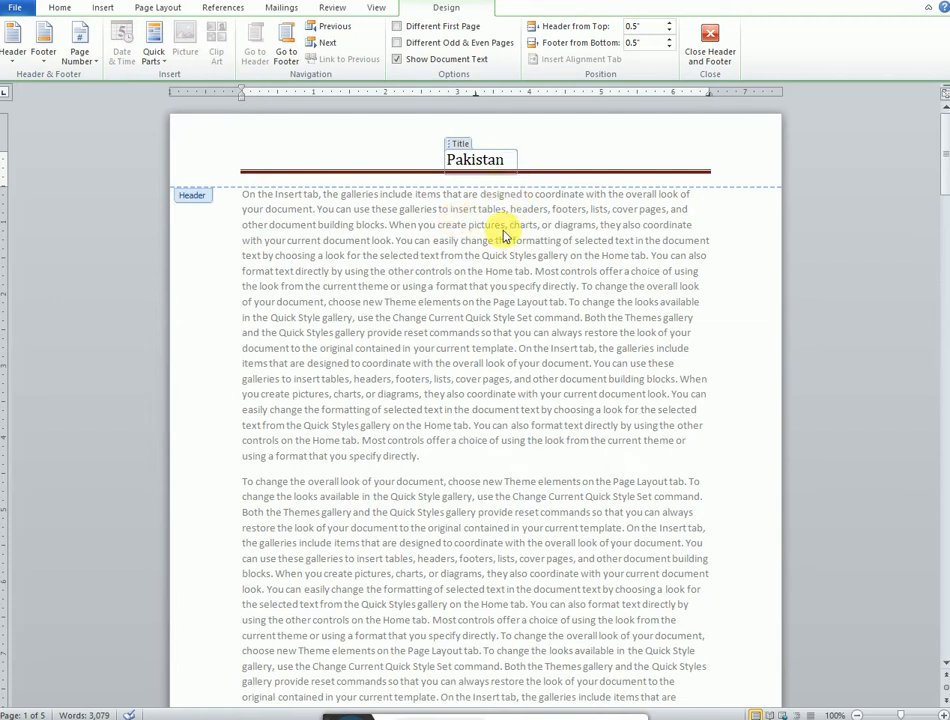
double_click(505, 233)
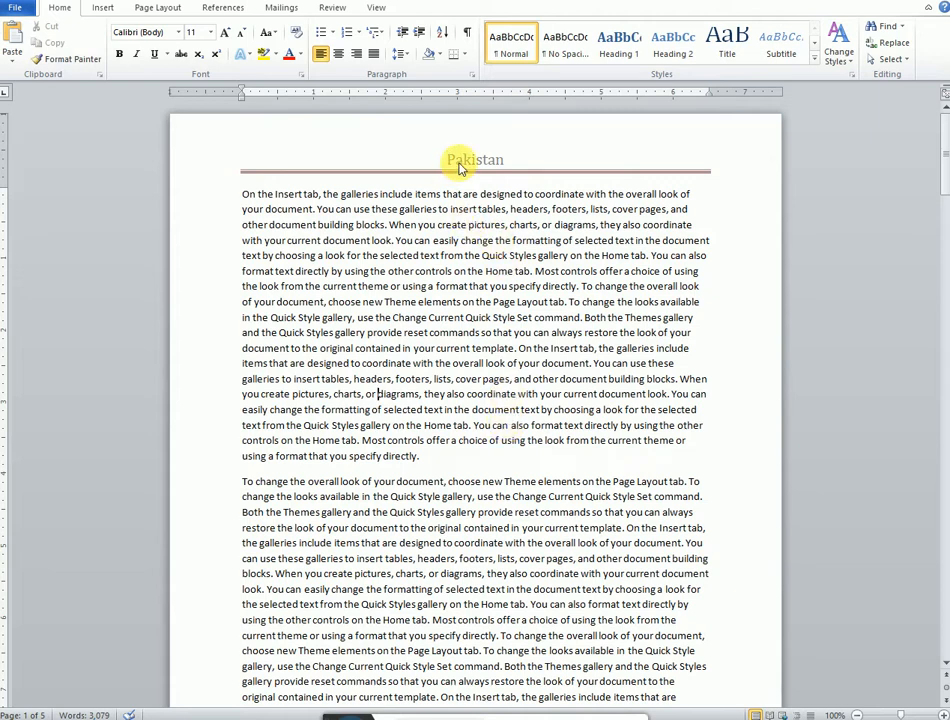
Step: Scroll through the document pages to check the header on each page
scroll(460, 167, "down", 7)
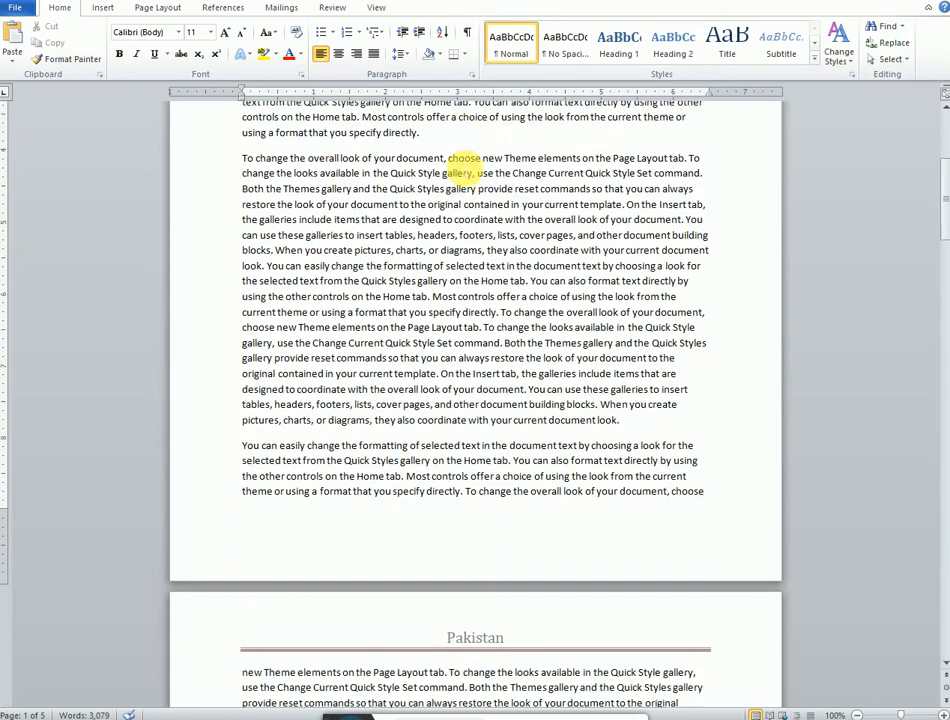
scroll(463, 165, "down", 20)
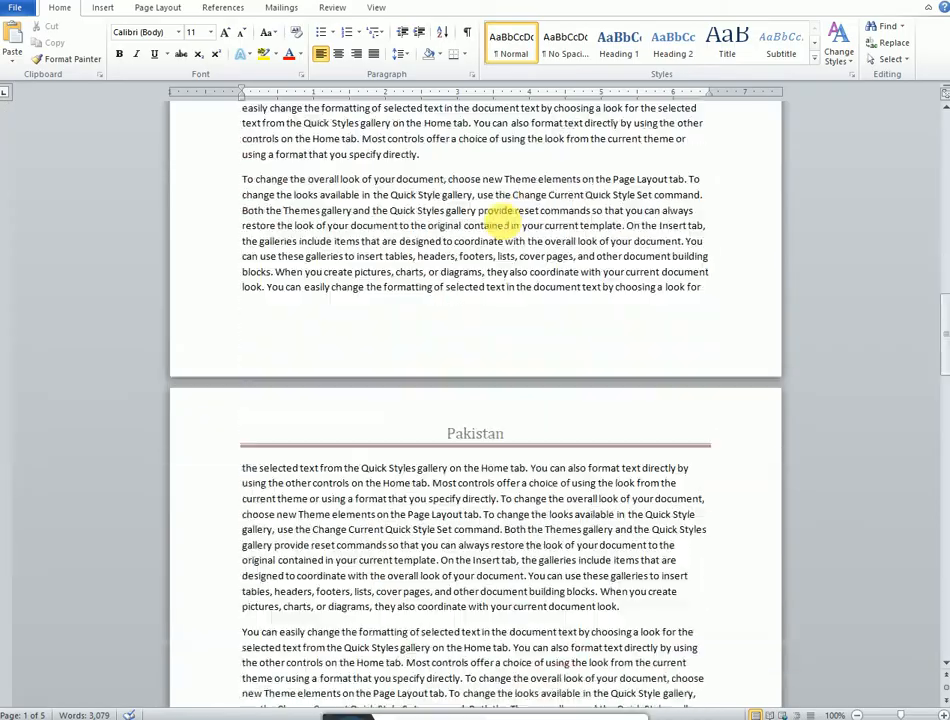
scroll(500, 218, "down", 20)
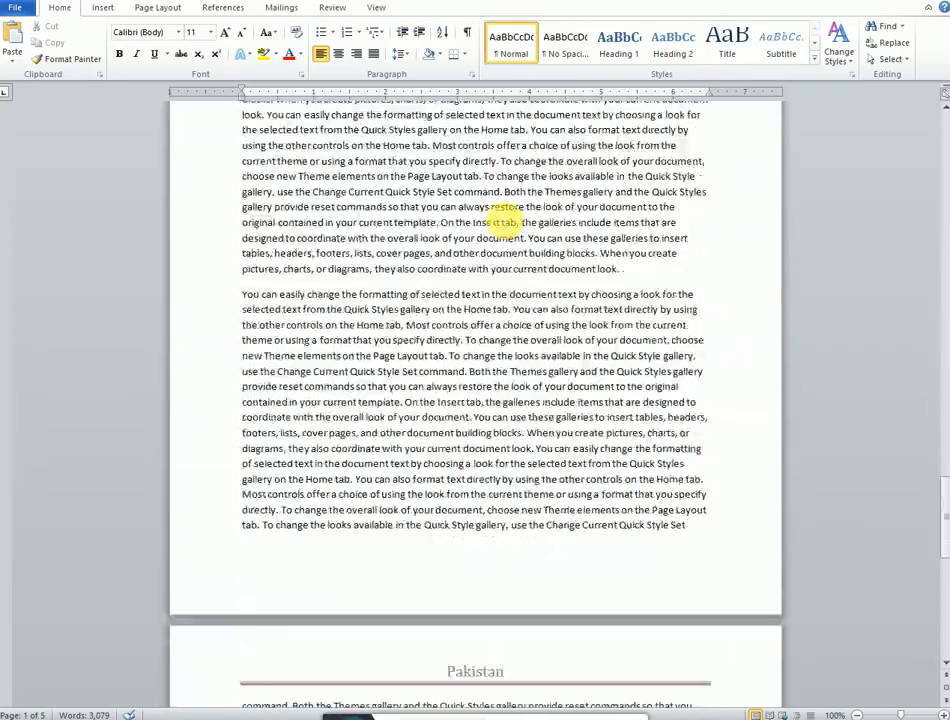
scroll(503, 218, "down", 20)
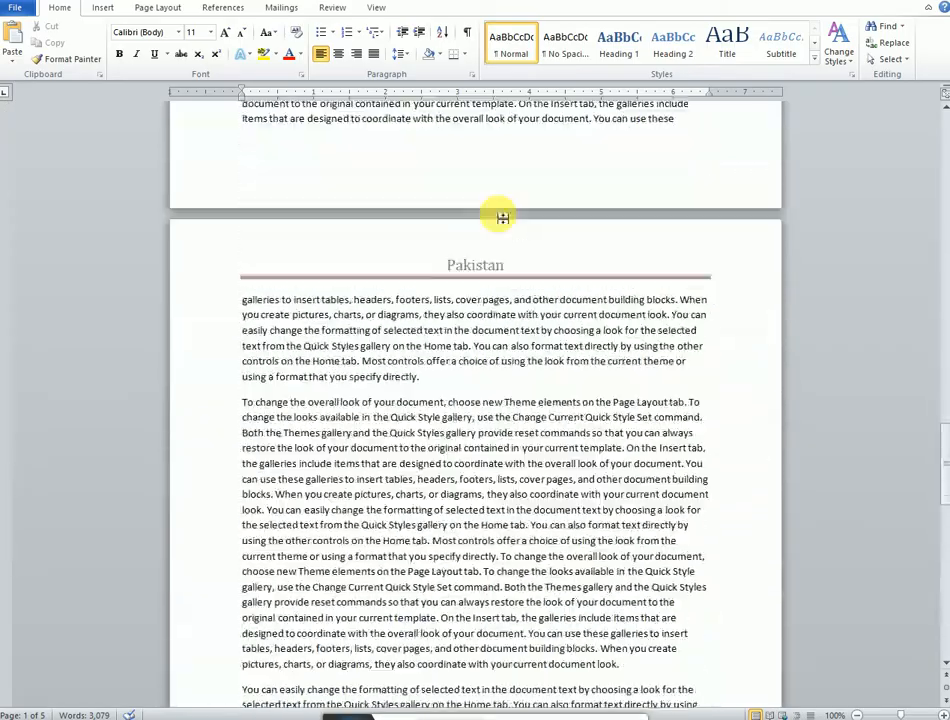
scroll(502, 218, "down", 20)
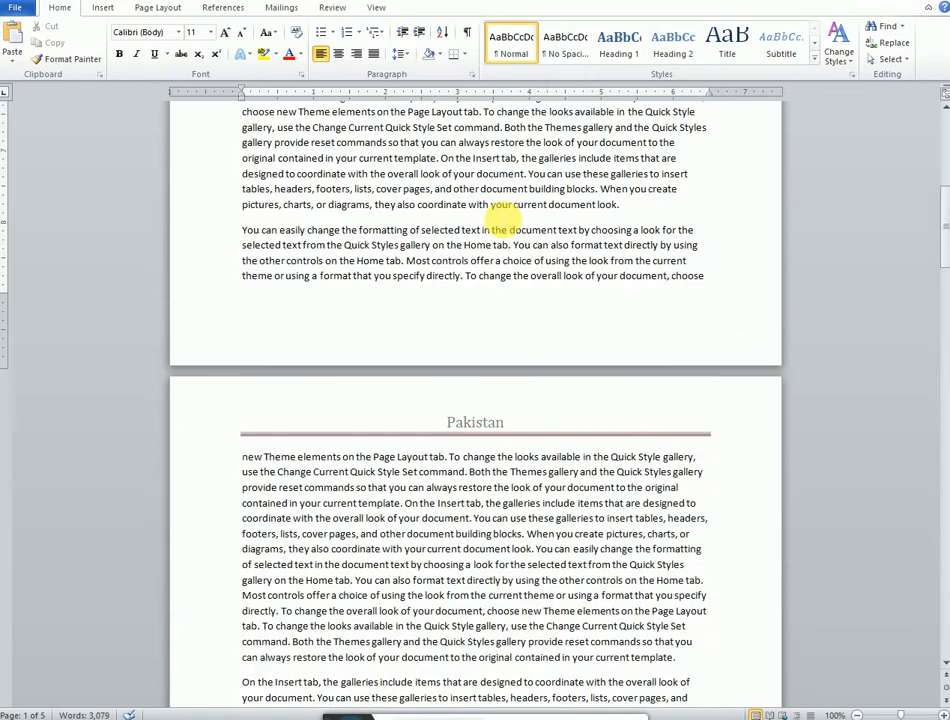
scroll(504, 424, "down", 6)
scroll(462, 354, "up", 1)
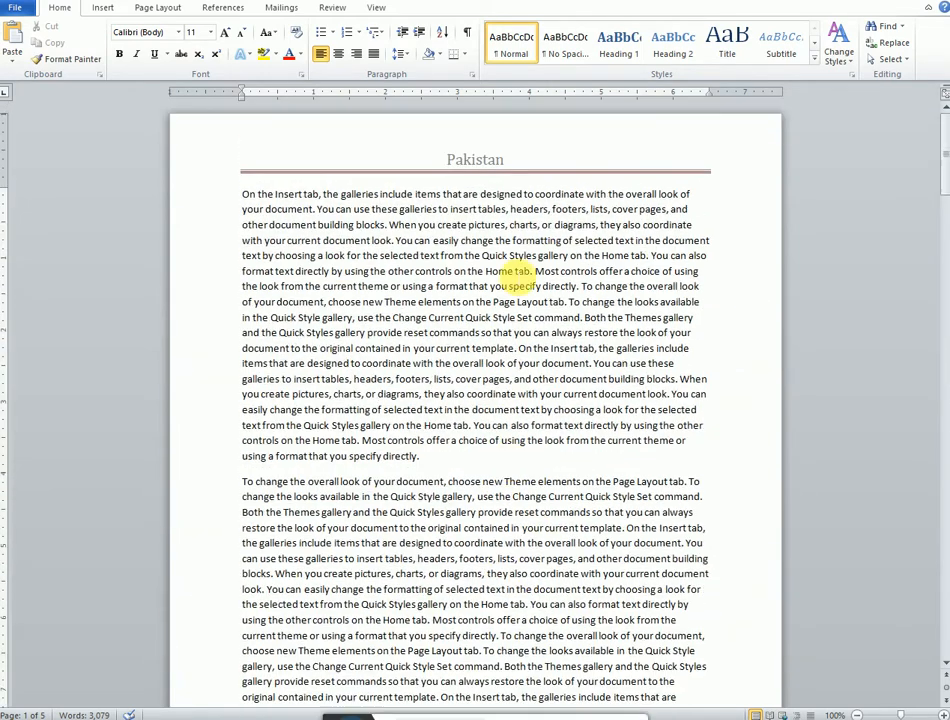
double_click(490, 167)
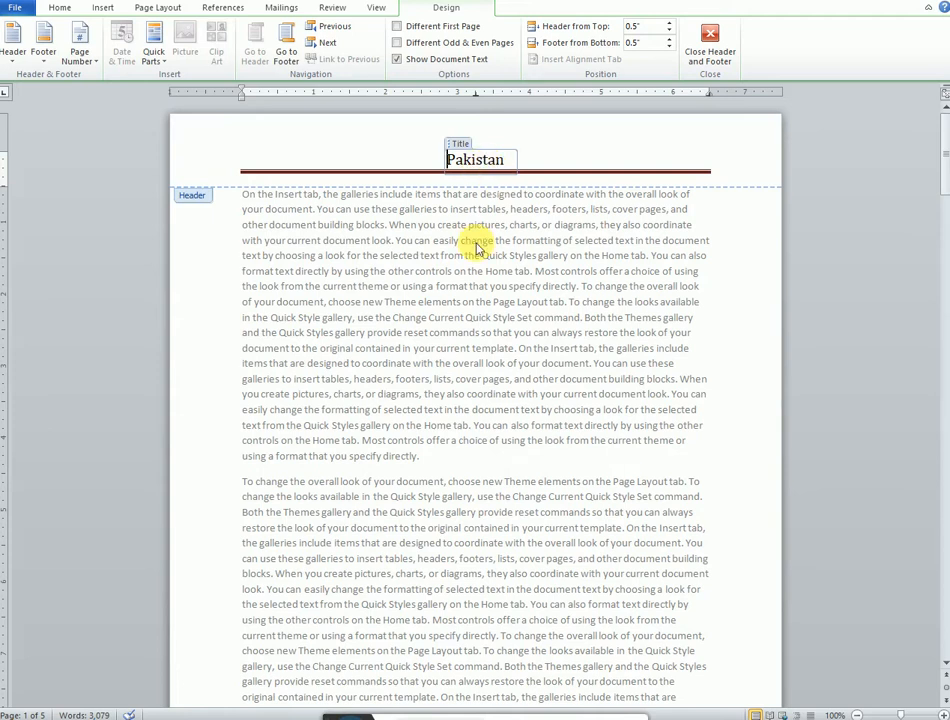
scroll(479, 244, "down", 8)
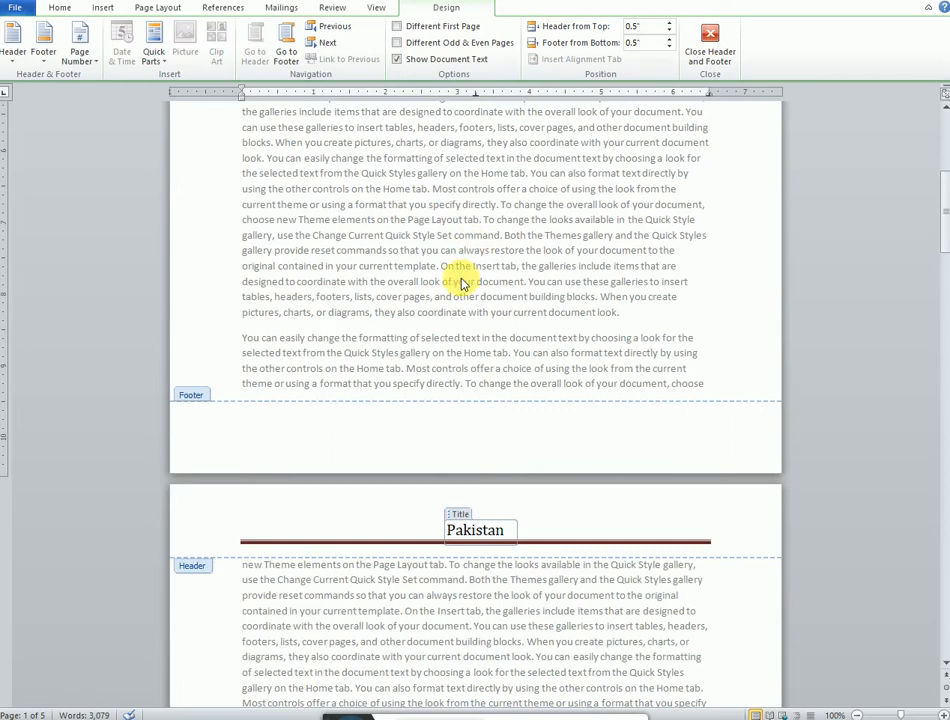
double_click(474, 335)
Step: Insert the built-in Alphabet footer into the document
scroll(488, 338, "down", 4)
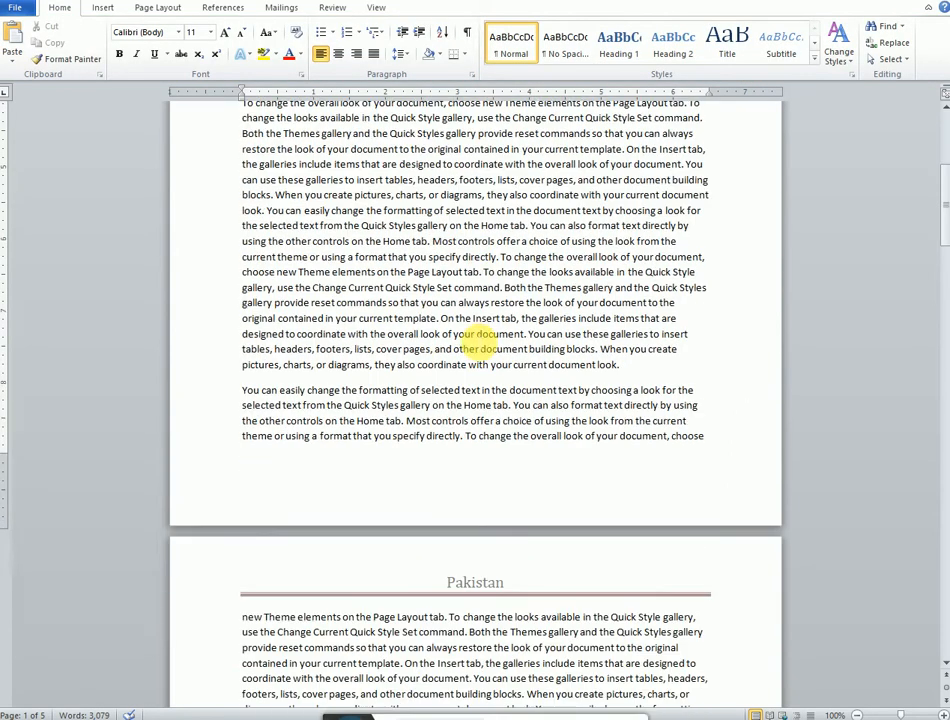
left_click(103, 8)
left_click(548, 55)
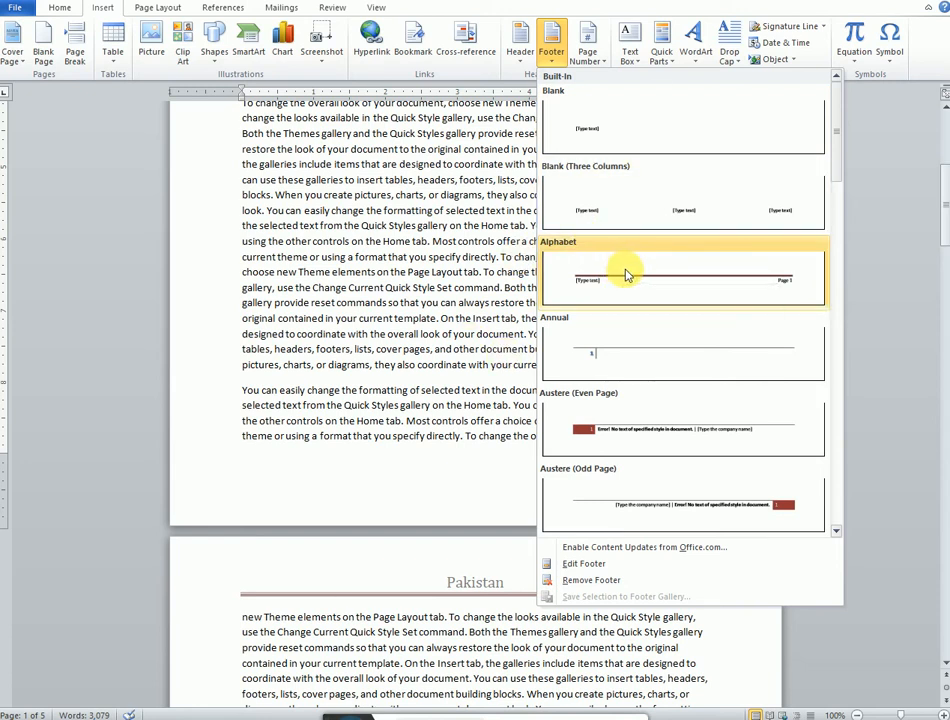
left_click(627, 275)
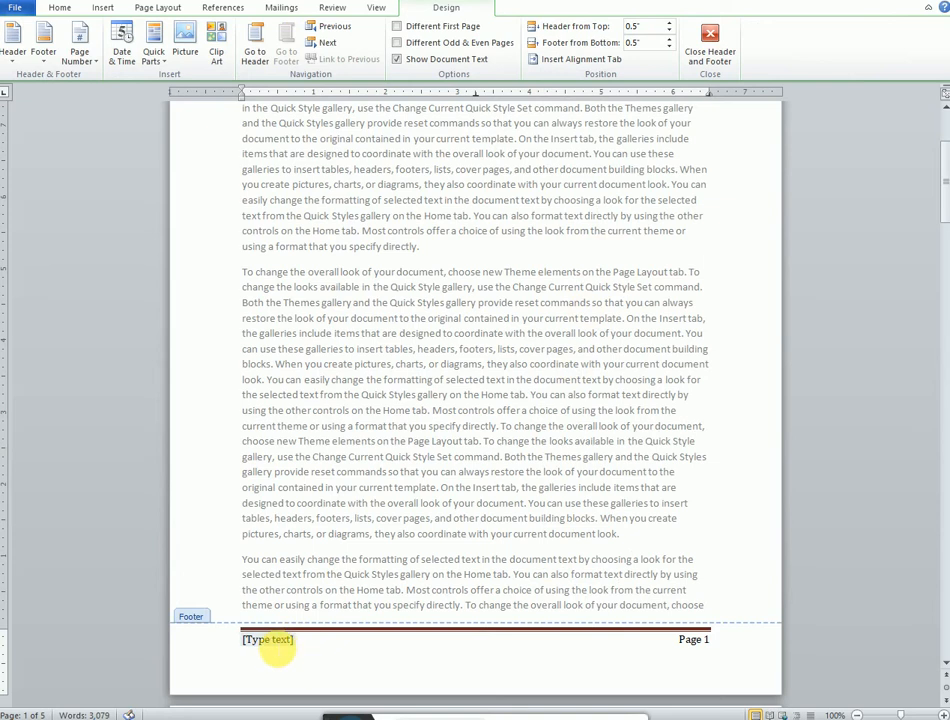
Step: Replace the footer's placeholder text with Mydoc and return to editing the document body
left_click(268, 641)
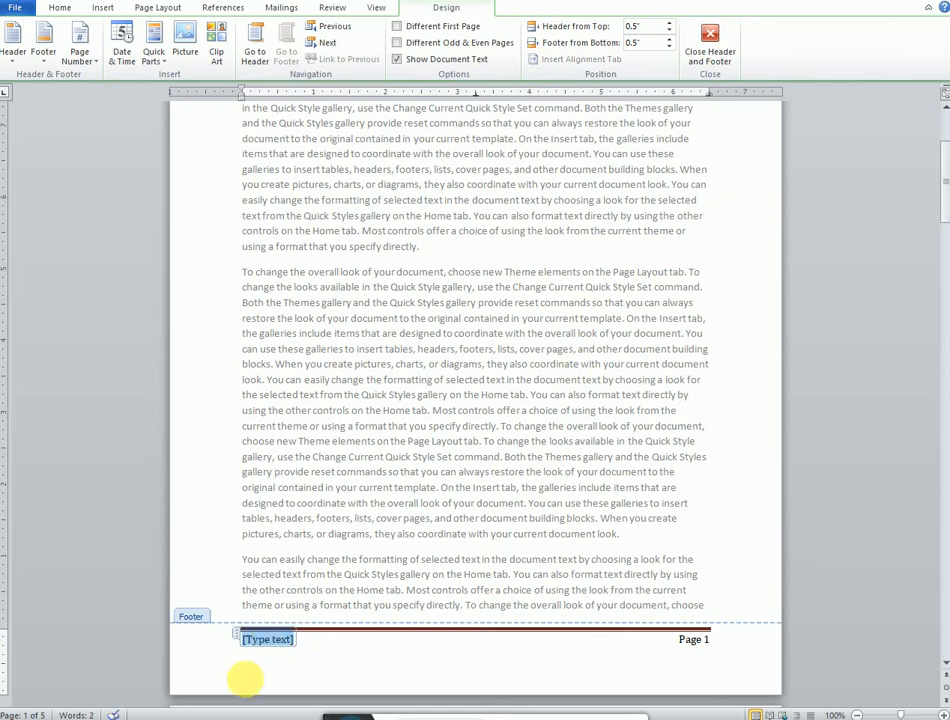
type("My")
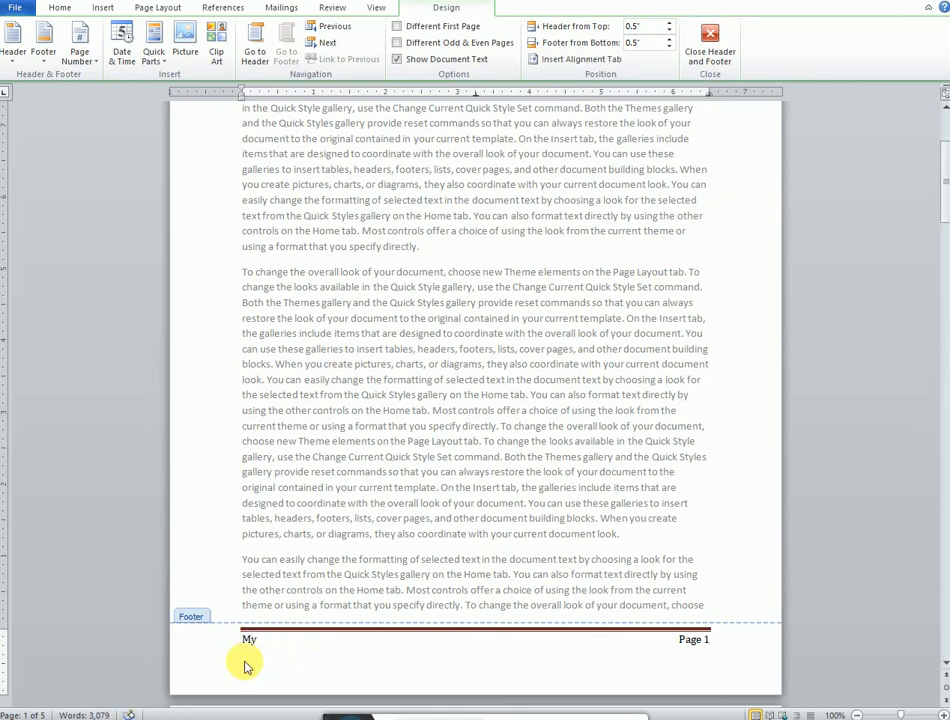
type("doc")
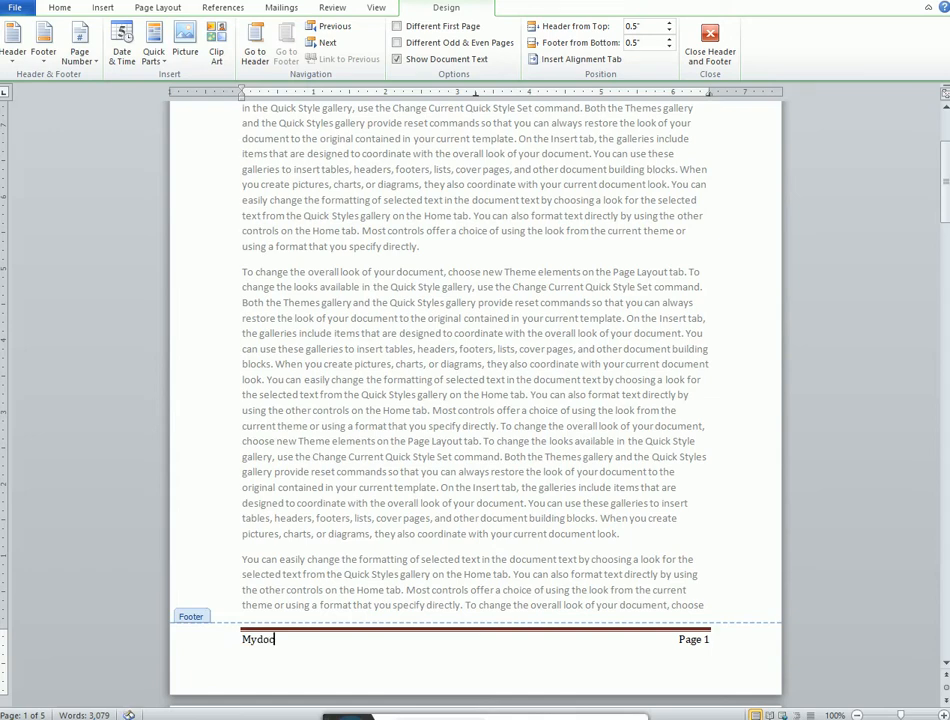
double_click(303, 362)
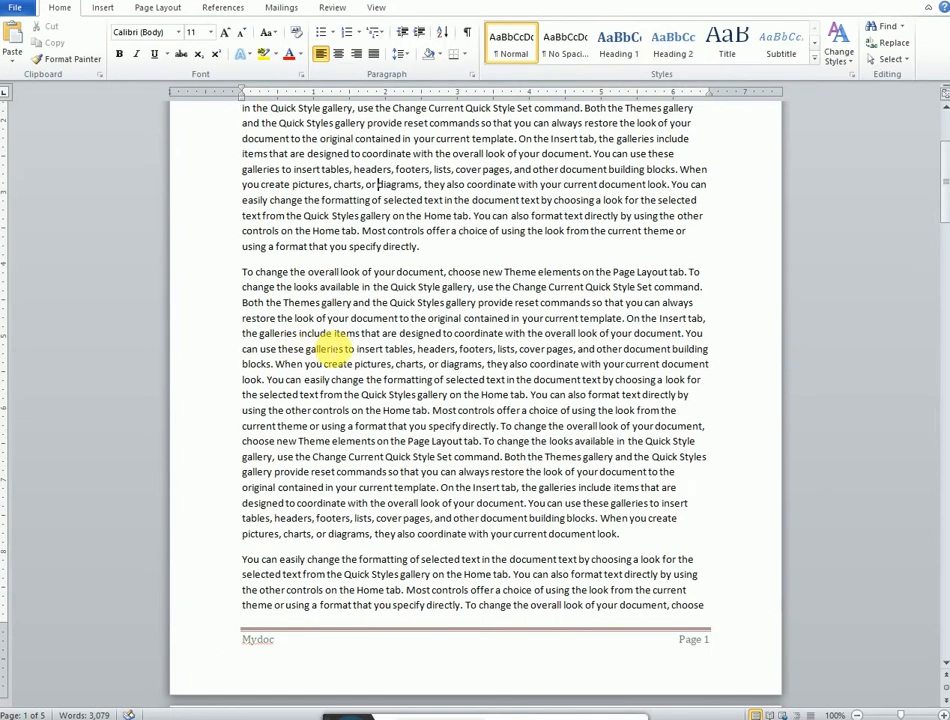
Step: Scroll through the pages to review the header, footer text and page numbers on each page
scroll(330, 348, "up", 2)
scroll(333, 348, "up", 1)
scroll(271, 353, "down", 8)
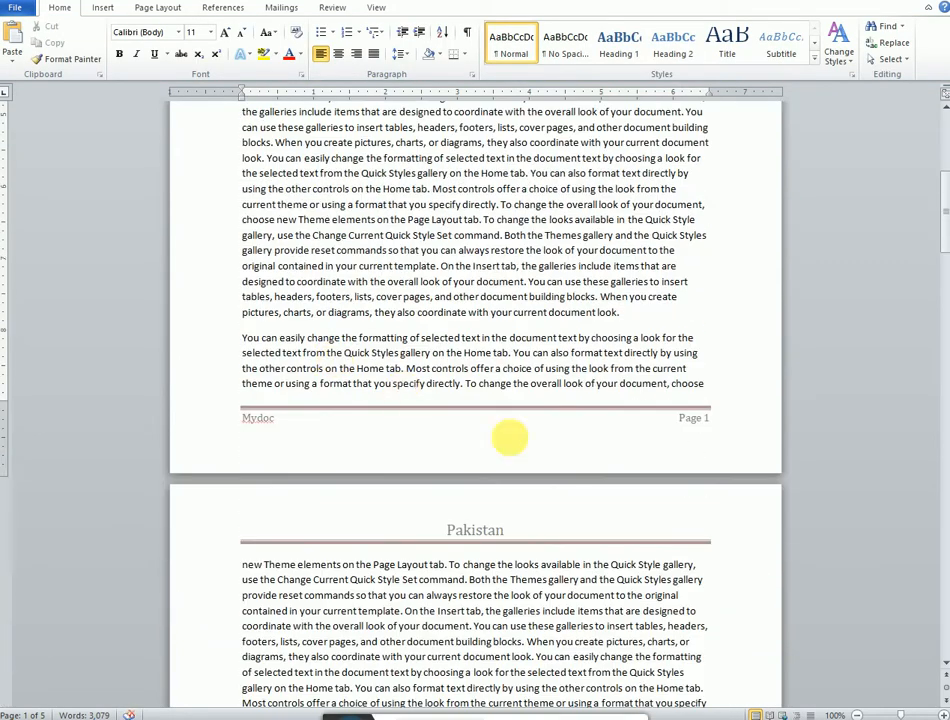
scroll(700, 432, "down", 12)
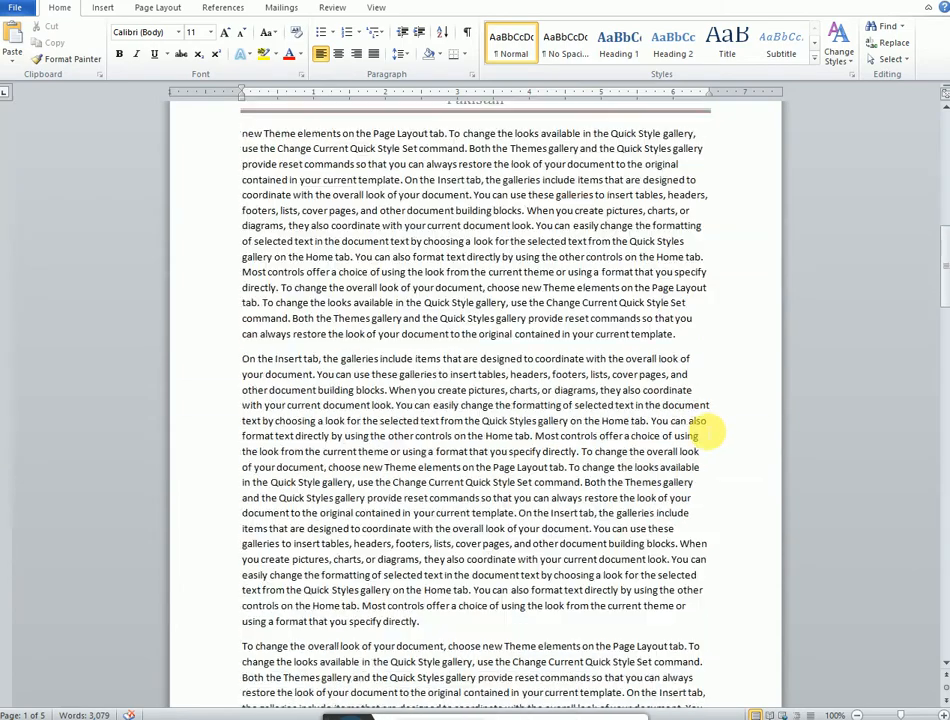
scroll(703, 470, "down", 20)
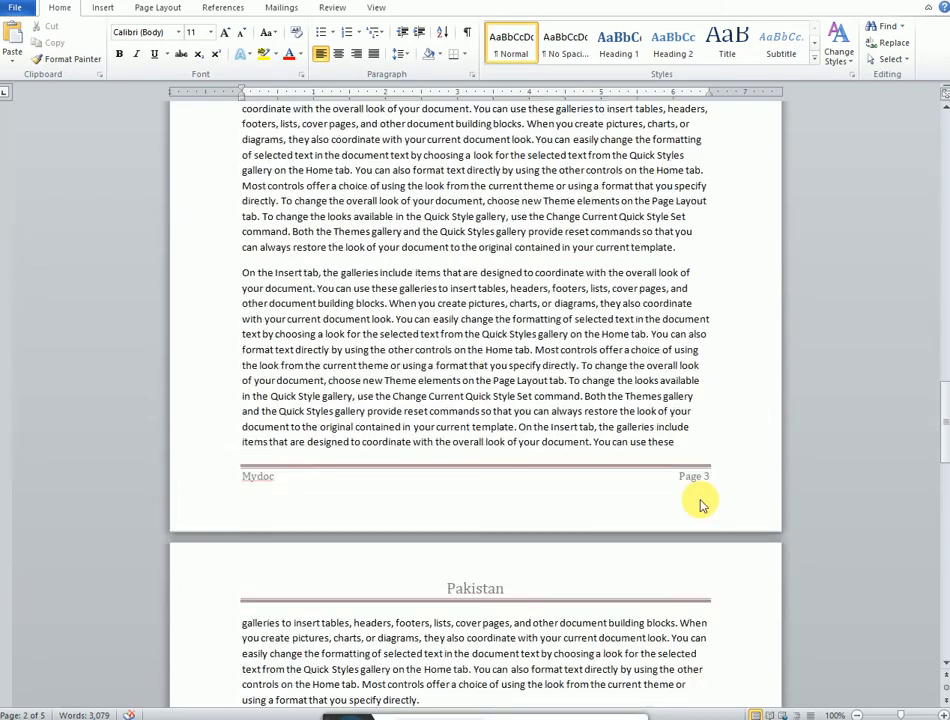
scroll(700, 505, "down", 20)
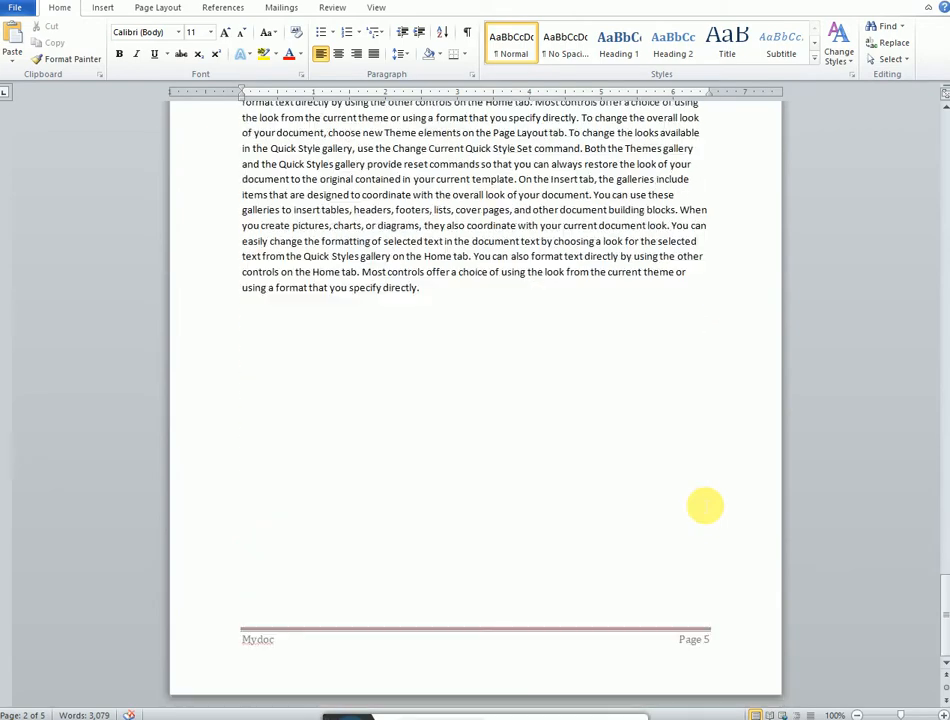
scroll(703, 505, "up", 20)
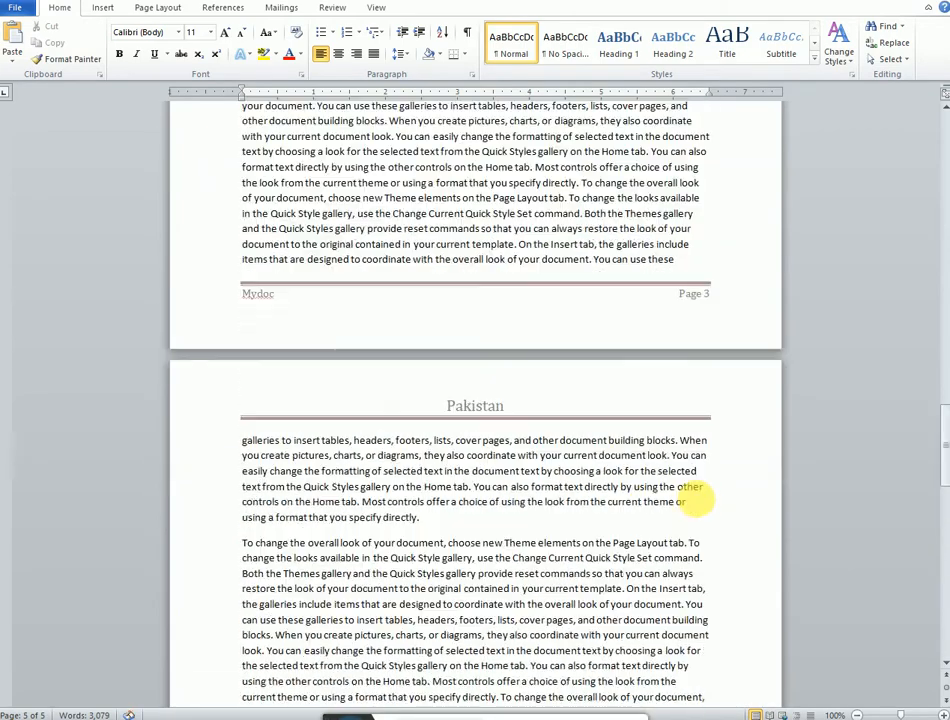
scroll(703, 505, "up", 10)
scroll(693, 500, "up", 6)
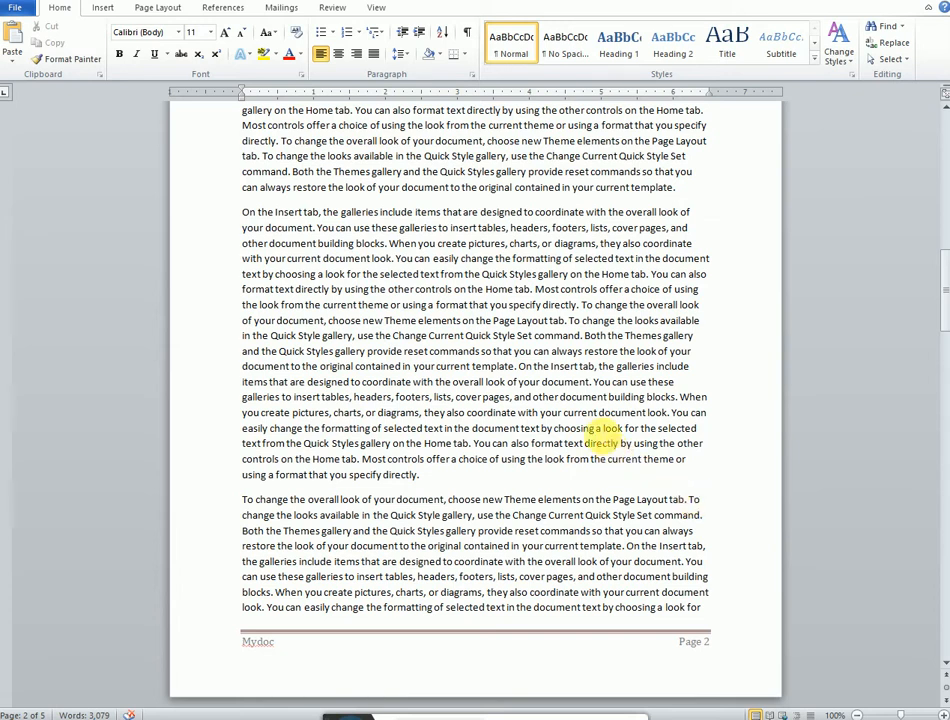
scroll(445, 415, "down", 12)
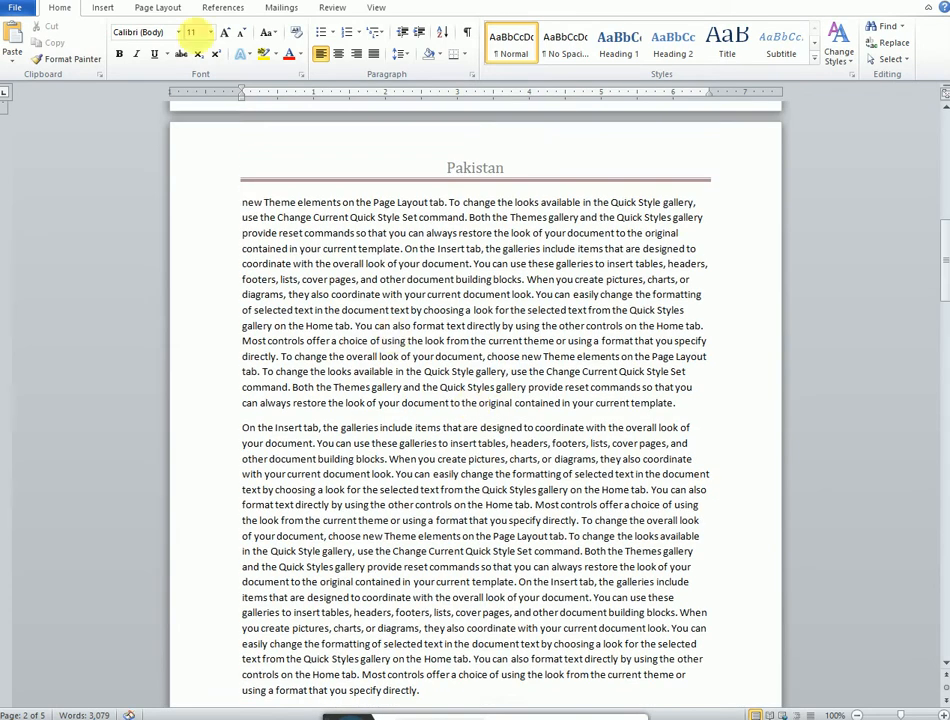
left_click(102, 8)
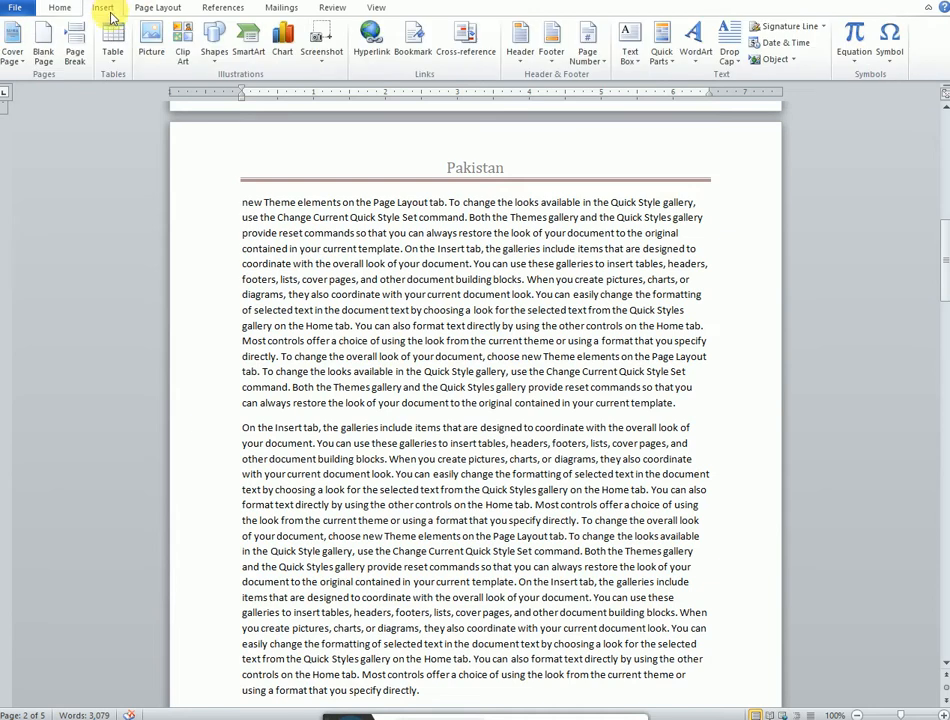
left_click(601, 64)
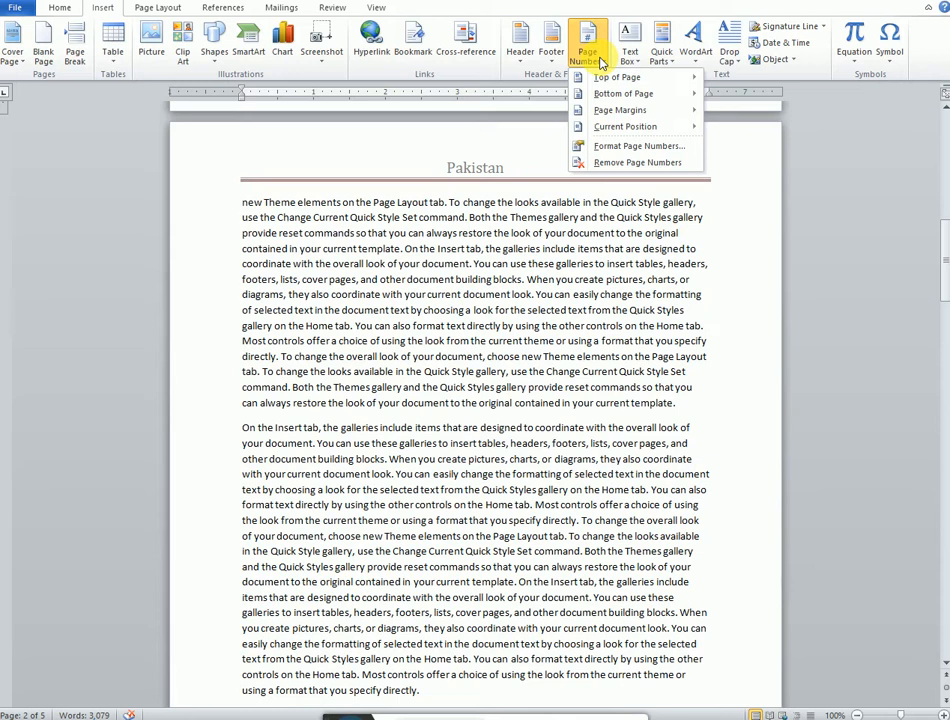
mouse_move(615, 79)
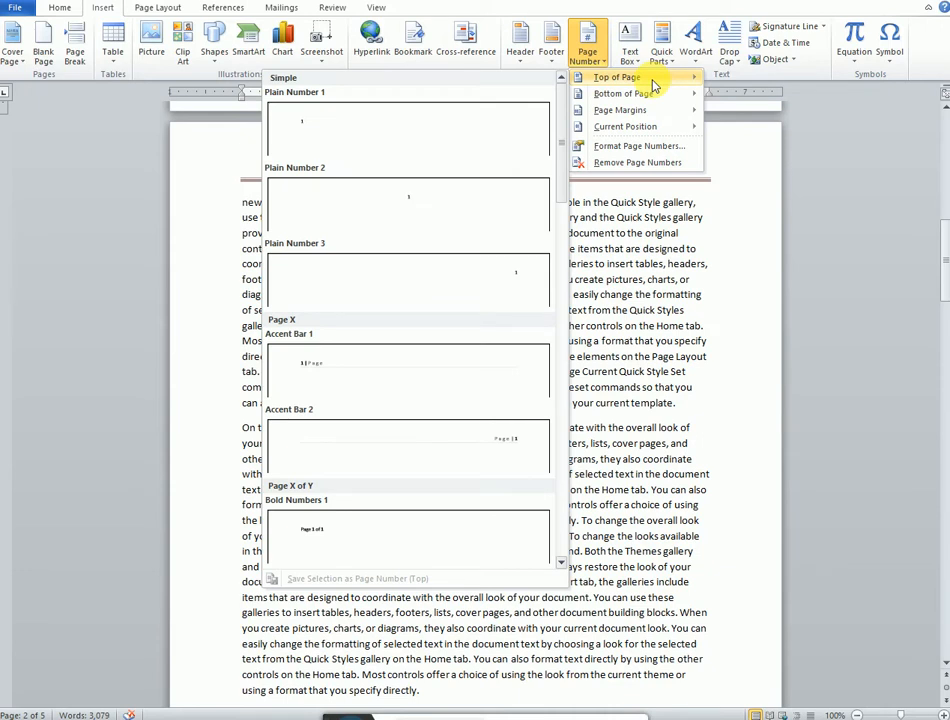
mouse_move(655, 95)
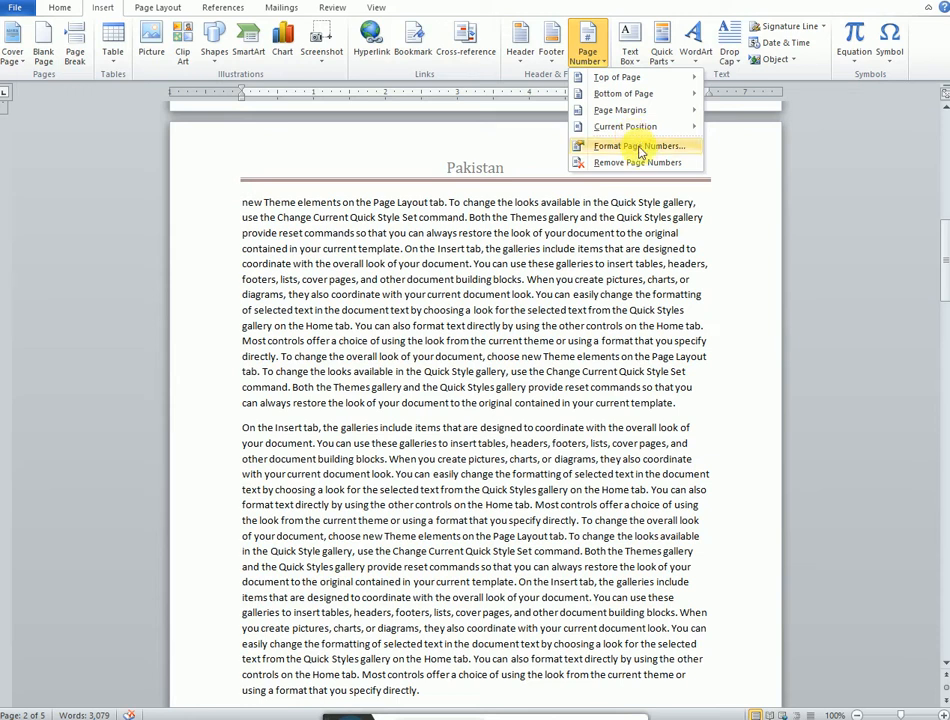
left_click(548, 247)
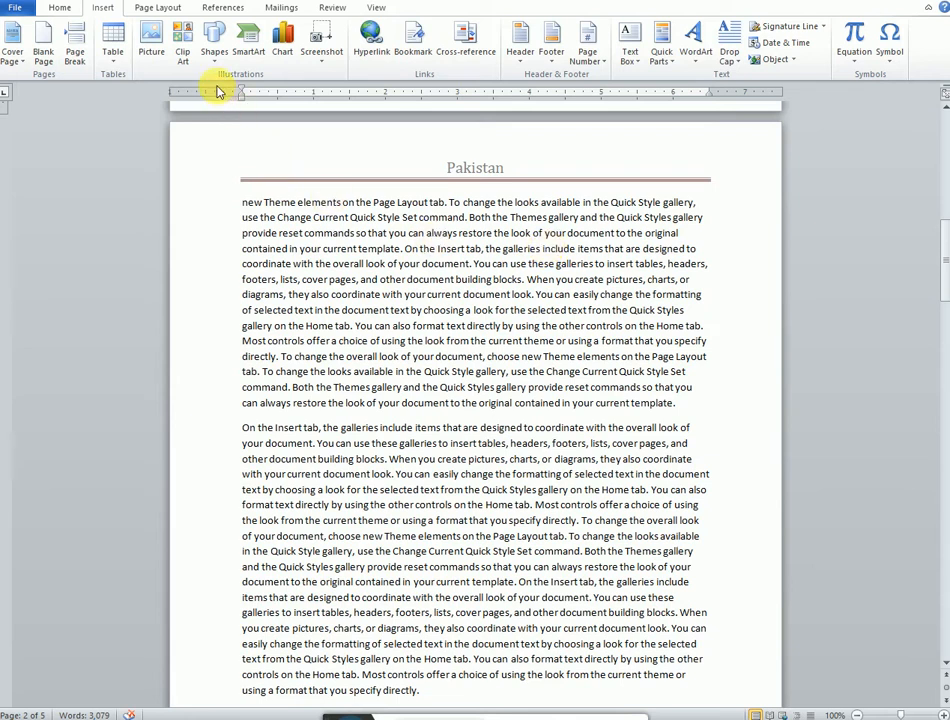
Step: Draw a hexagon about 2.15 by 2.46 inches over the first paragraph on page 2
left_click(214, 45)
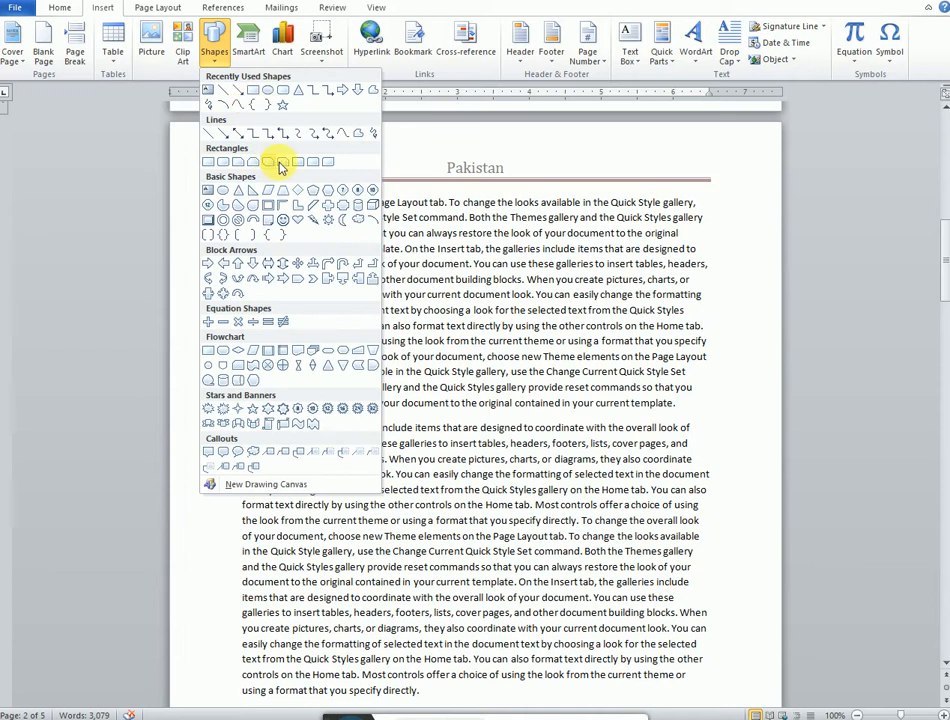
left_click(313, 189)
mouse_move(390, 256)
left_mouse_down()
mouse_move(495, 372)
mouse_move(560, 392)
mouse_move(567, 405)
left_mouse_up()
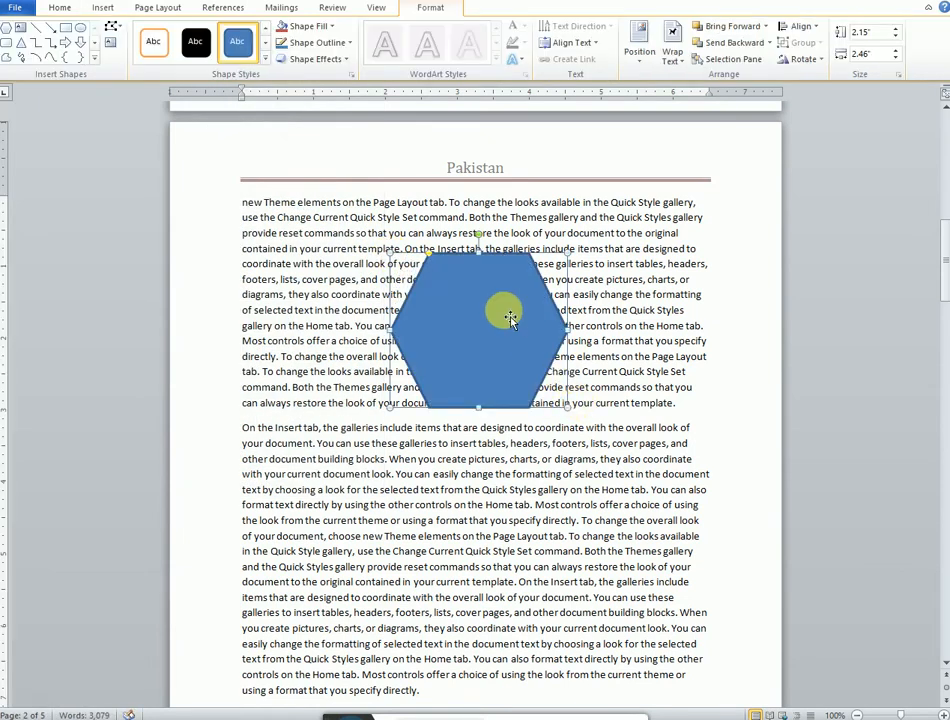
left_click_drag(510, 318, 492, 340)
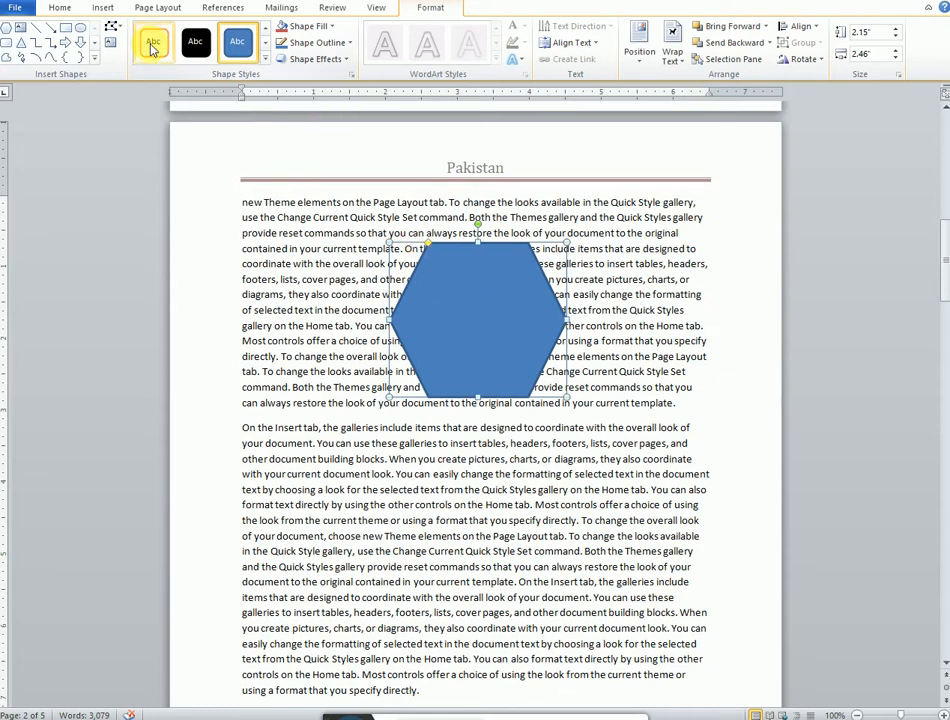
Step: Remove the hexagon's fill and shift it slightly to the right
left_click(267, 66)
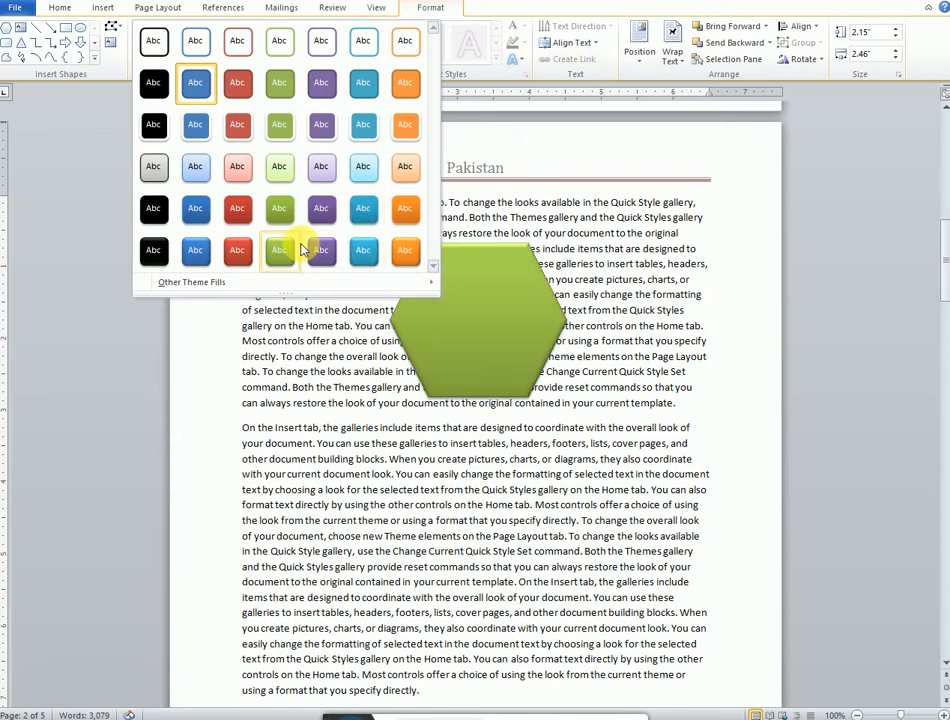
left_click(479, 278)
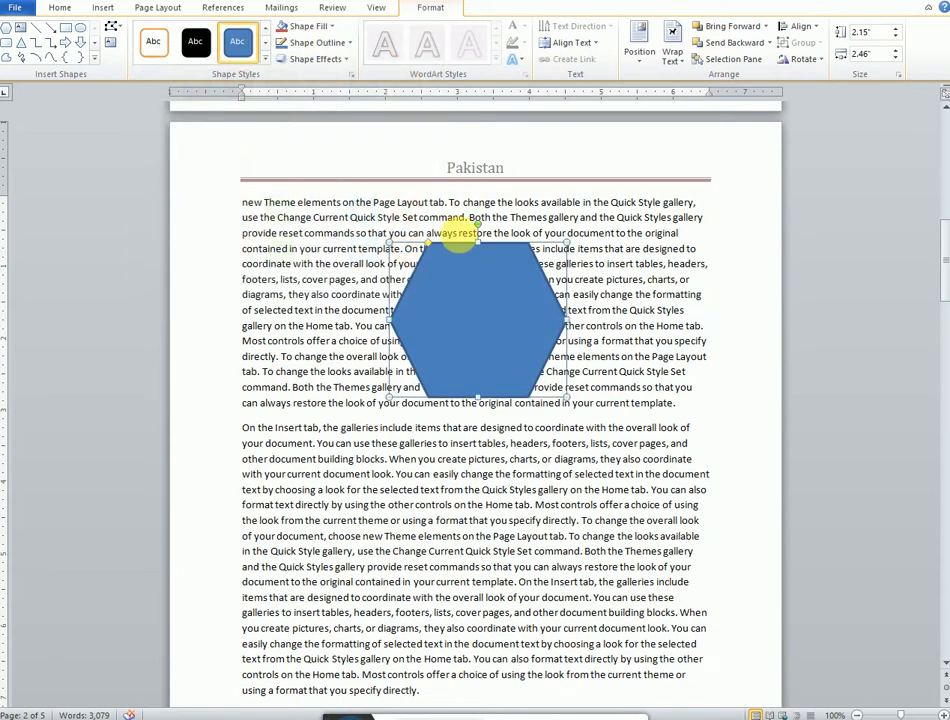
left_click(330, 26)
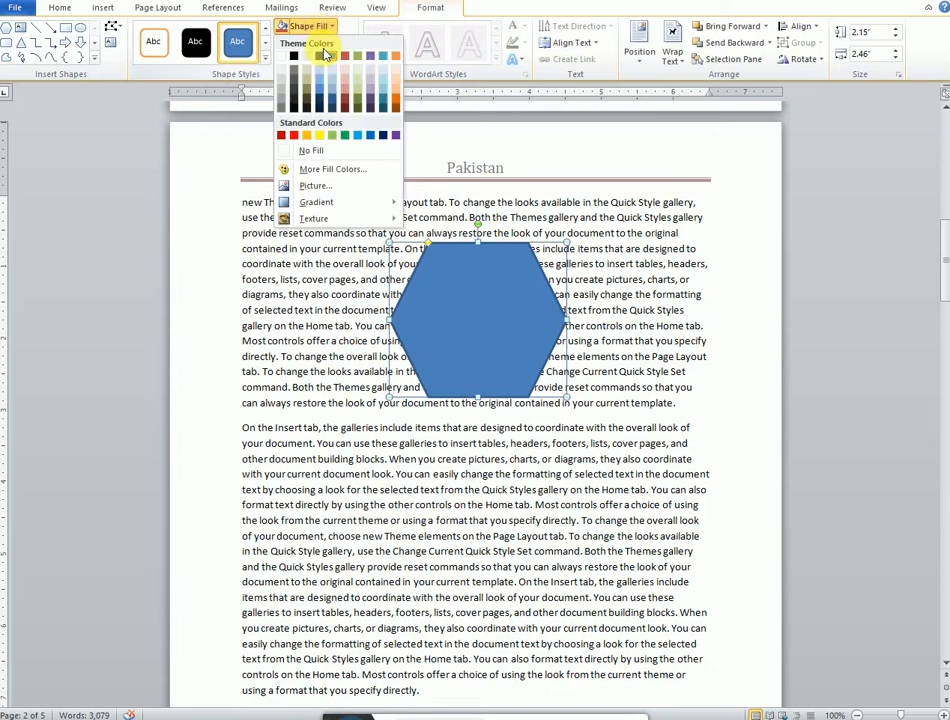
left_click(311, 152)
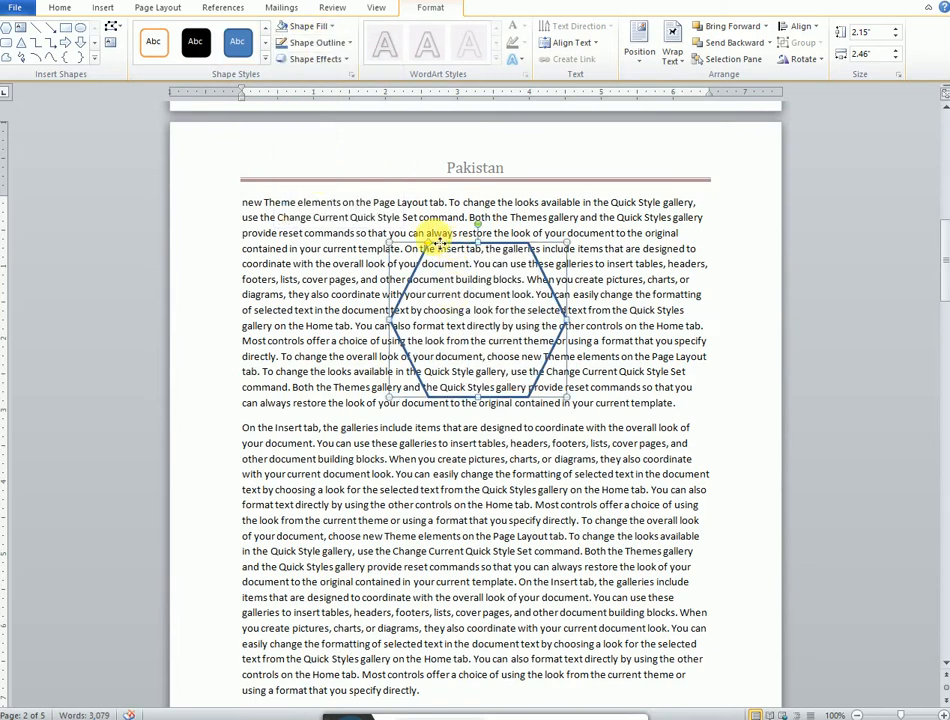
left_click_drag(440, 243, 520, 240)
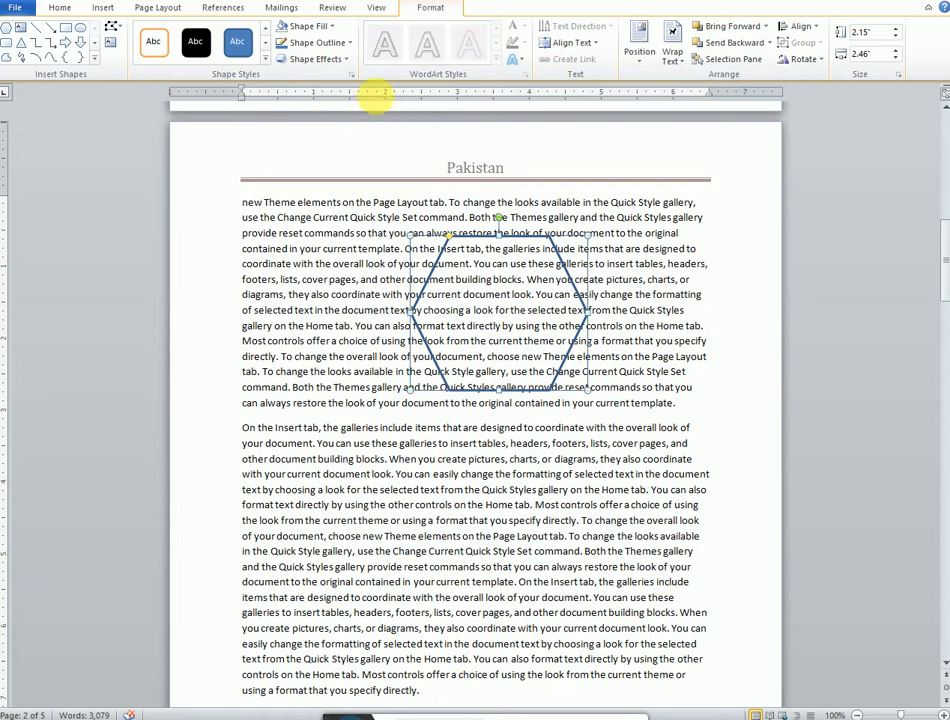
Step: Fill the hexagon with green and move it up so it overlaps the Pakistan header
left_click(331, 26)
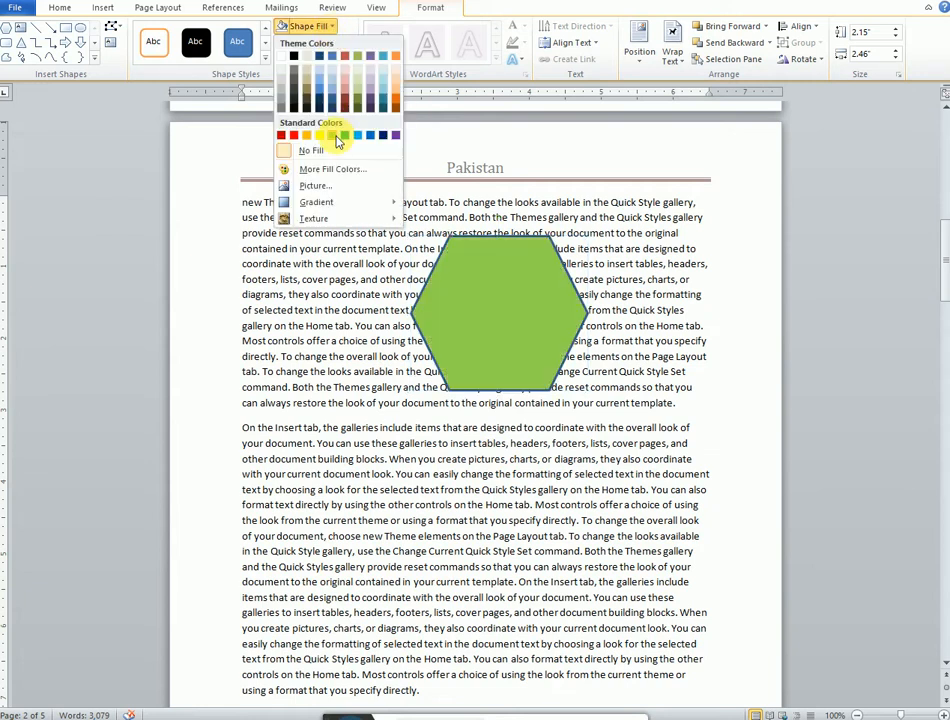
left_click(333, 137)
left_click_drag(460, 288, 371, 233)
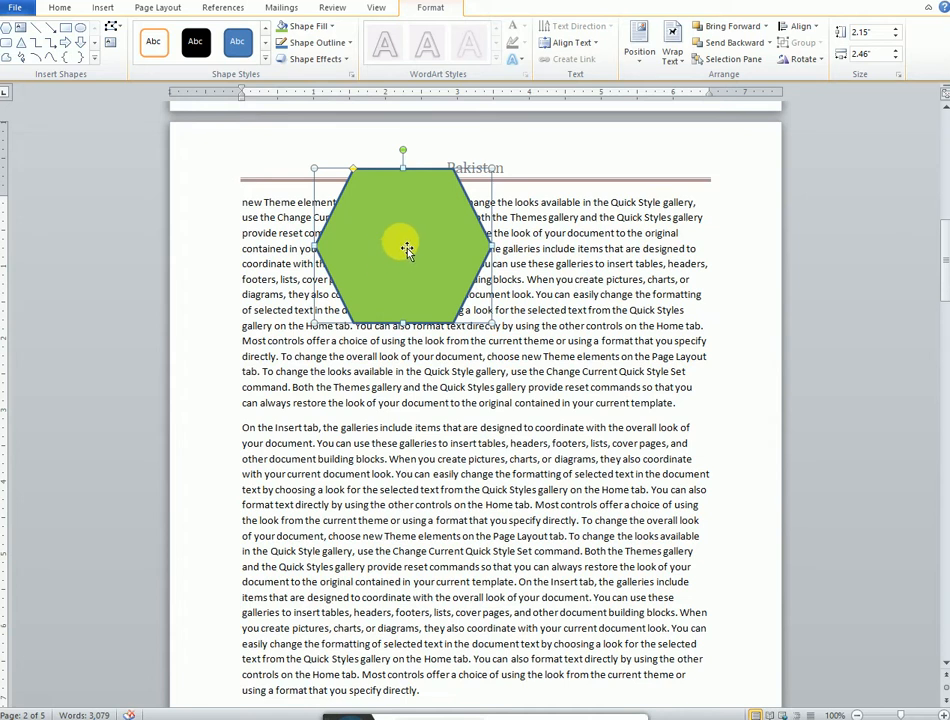
Step: Add the text Jhgjhg gh hg jkp lkhjk kl inside the hexagon
right_click(402, 245)
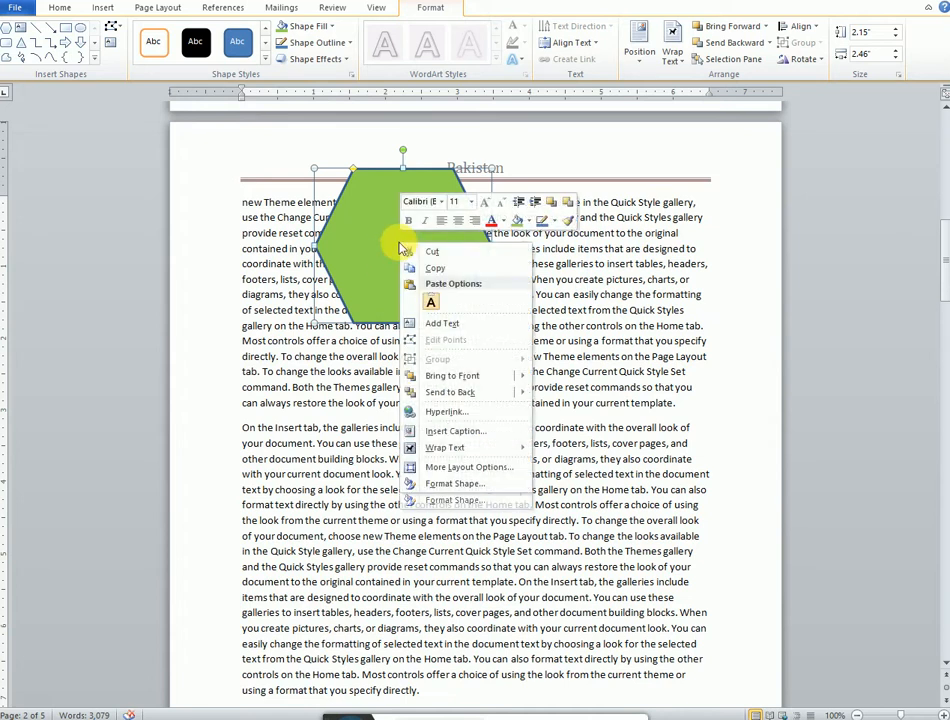
left_click(445, 328)
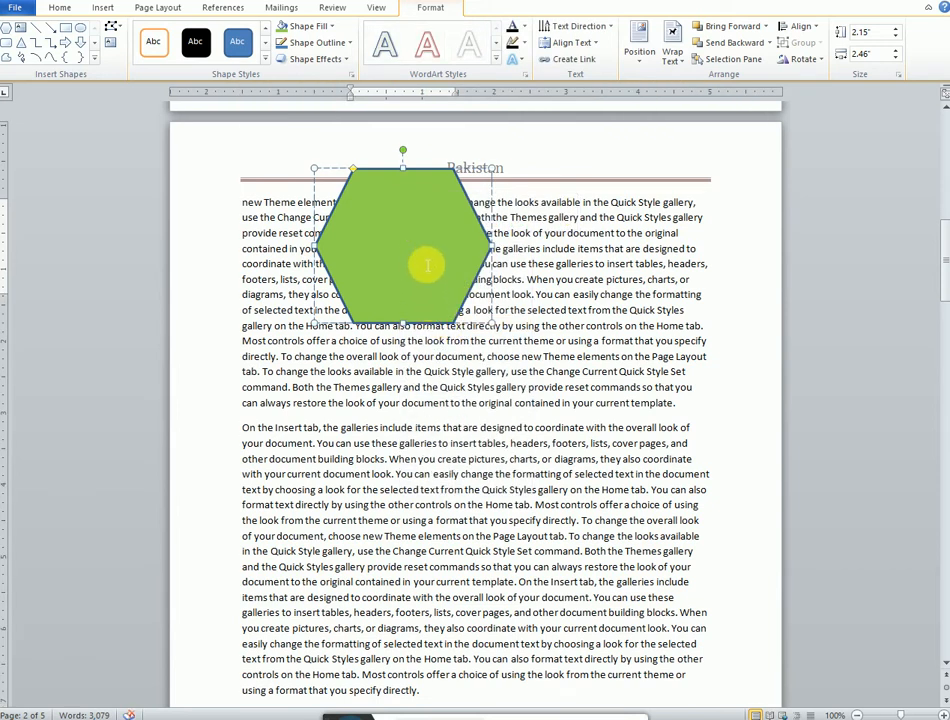
type("Jhgjhg")
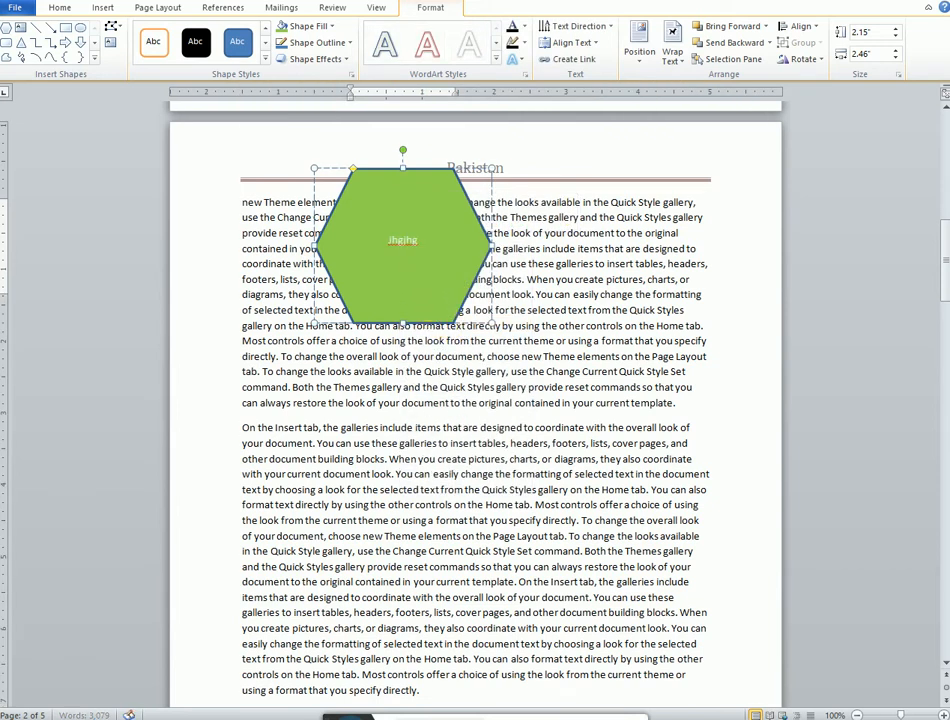
type(" gh hg jkp")
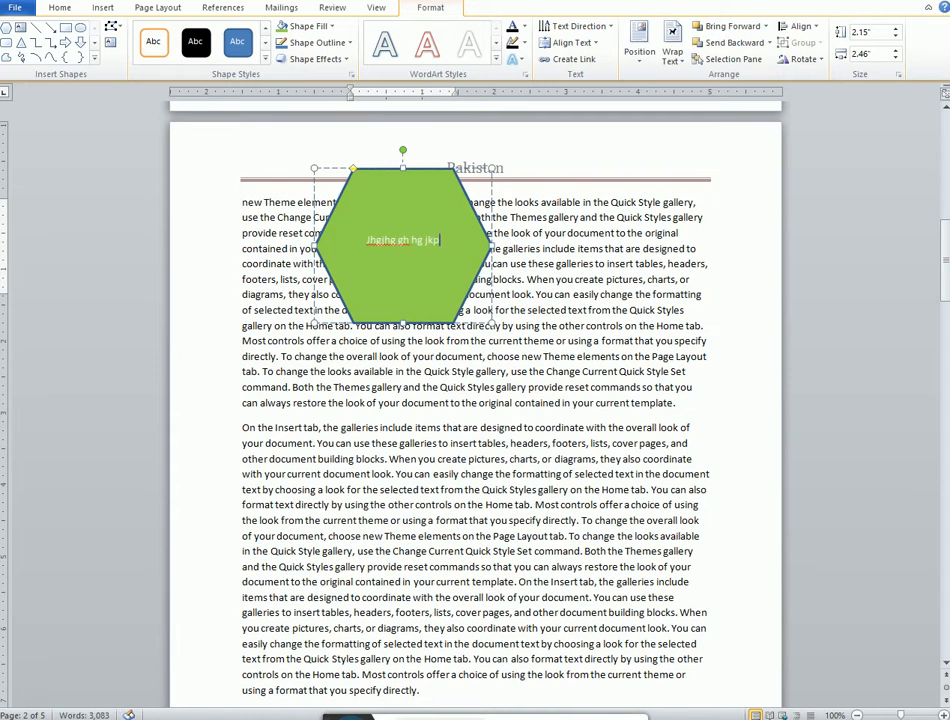
type(" lkhjk kl")
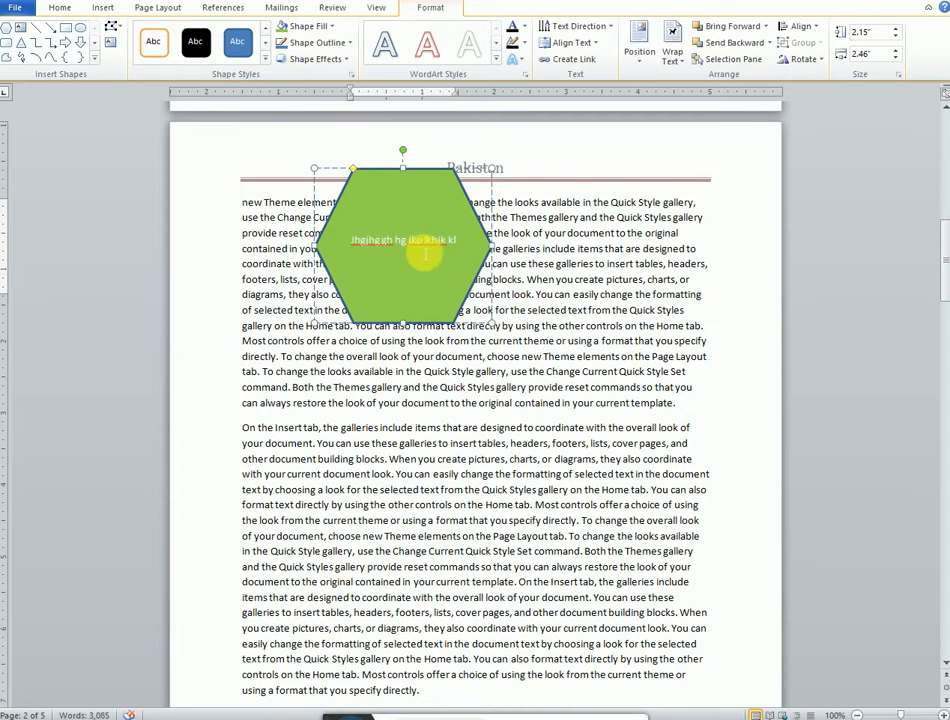
Step: Select the hexagon's text and set its text fill colour to red
double_click(422, 242)
left_click_drag(455, 248, 356, 244)
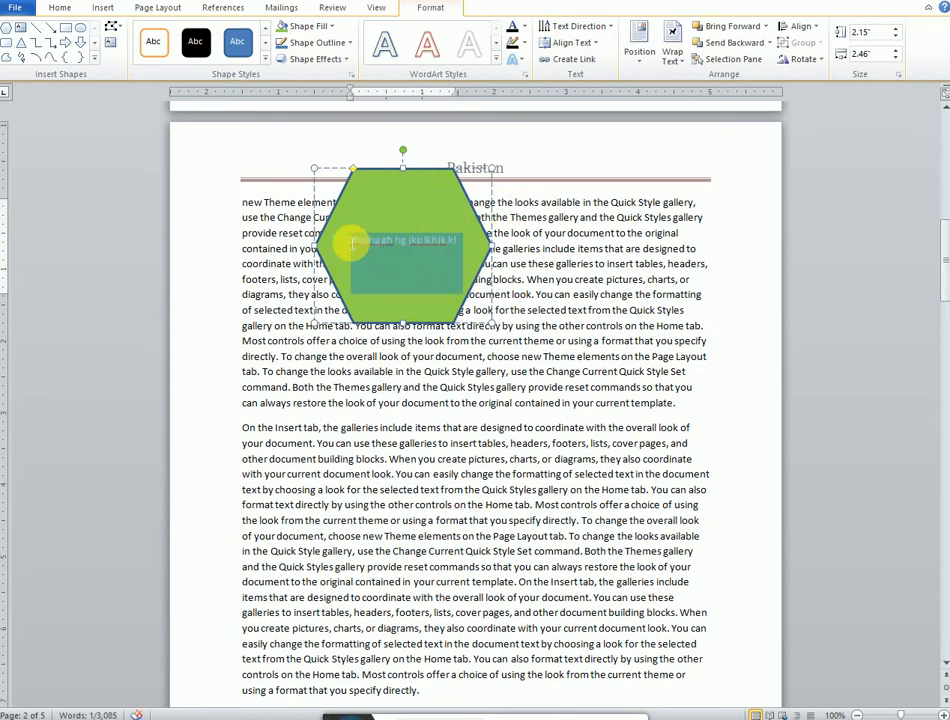
left_click(523, 30)
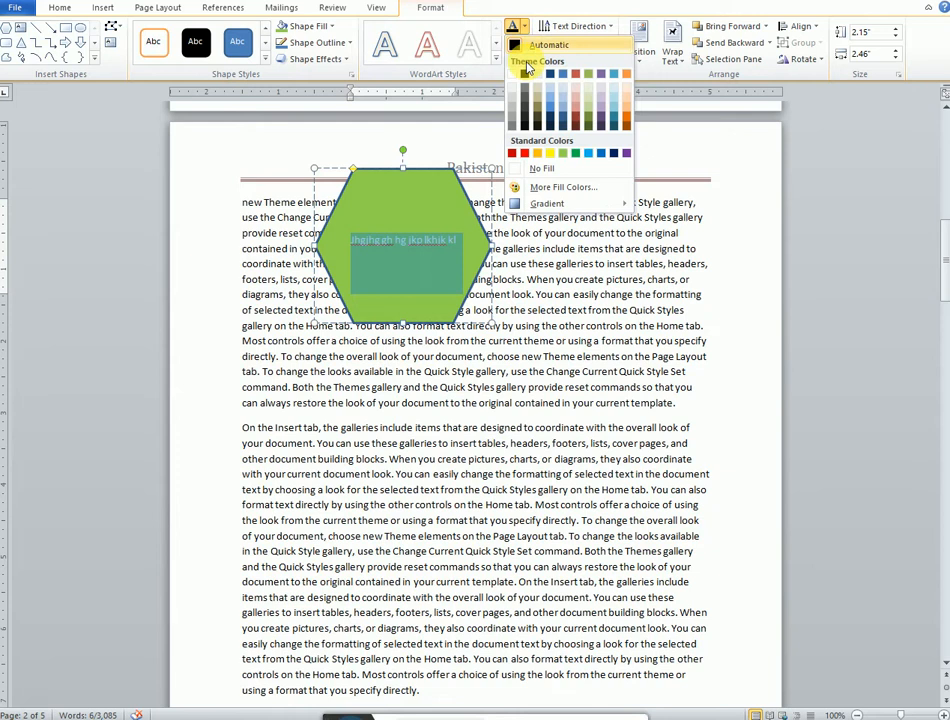
left_click(526, 154)
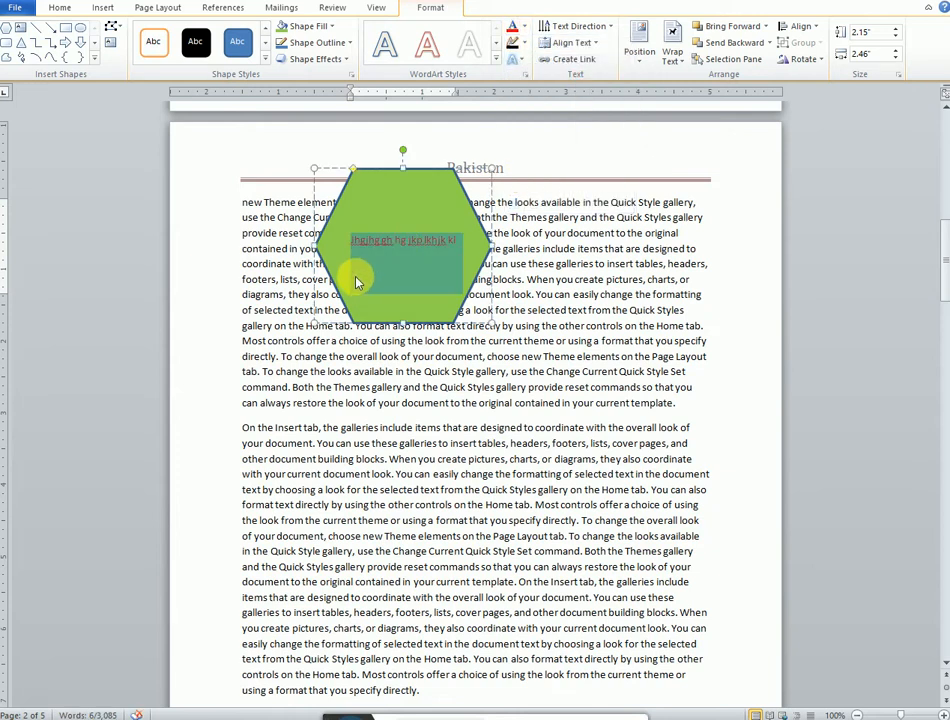
Step: Apply a circular Warp transform to the hexagon's text, adjust its curve slightly, and deselect the shape
left_click(518, 60)
mouse_move(540, 249)
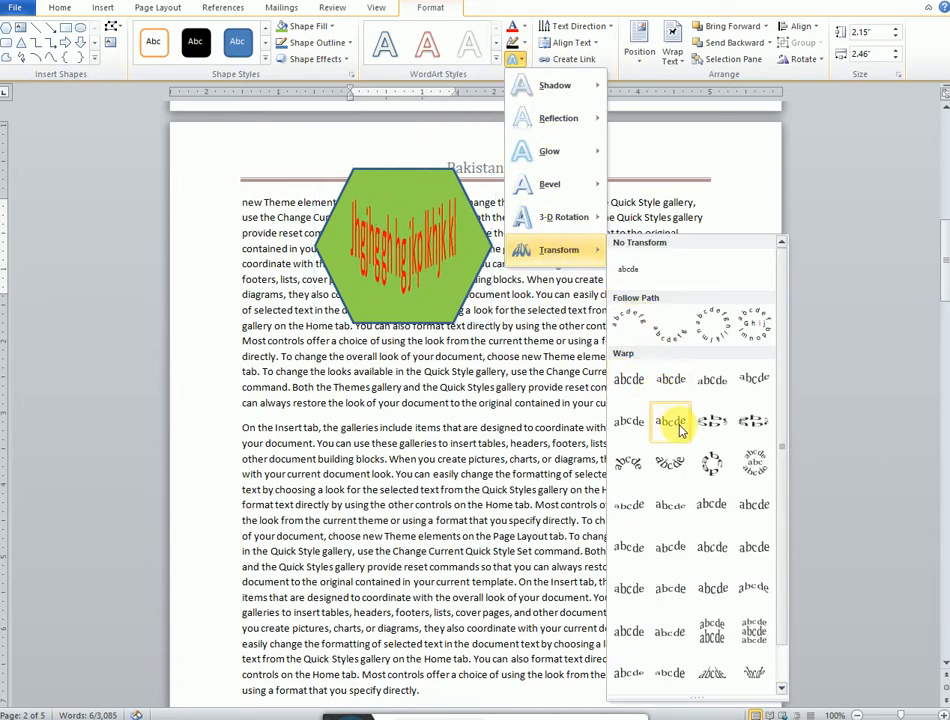
left_click(712, 468)
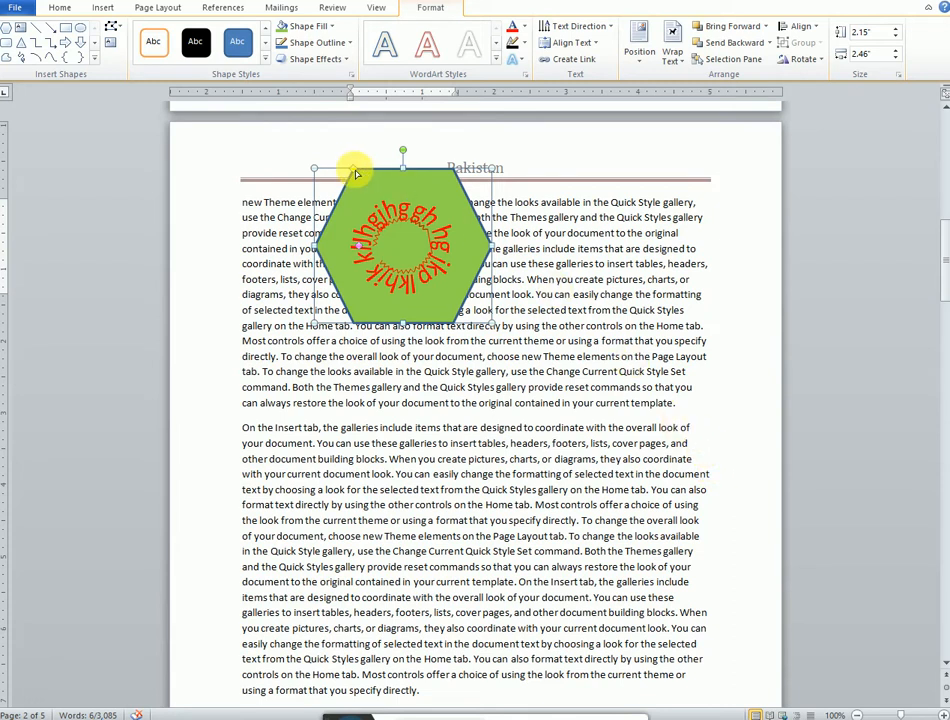
mouse_move(366, 178)
left_mouse_down()
mouse_move(332, 175)
mouse_move(412, 193)
mouse_move(386, 176)
mouse_move(370, 182)
left_mouse_up()
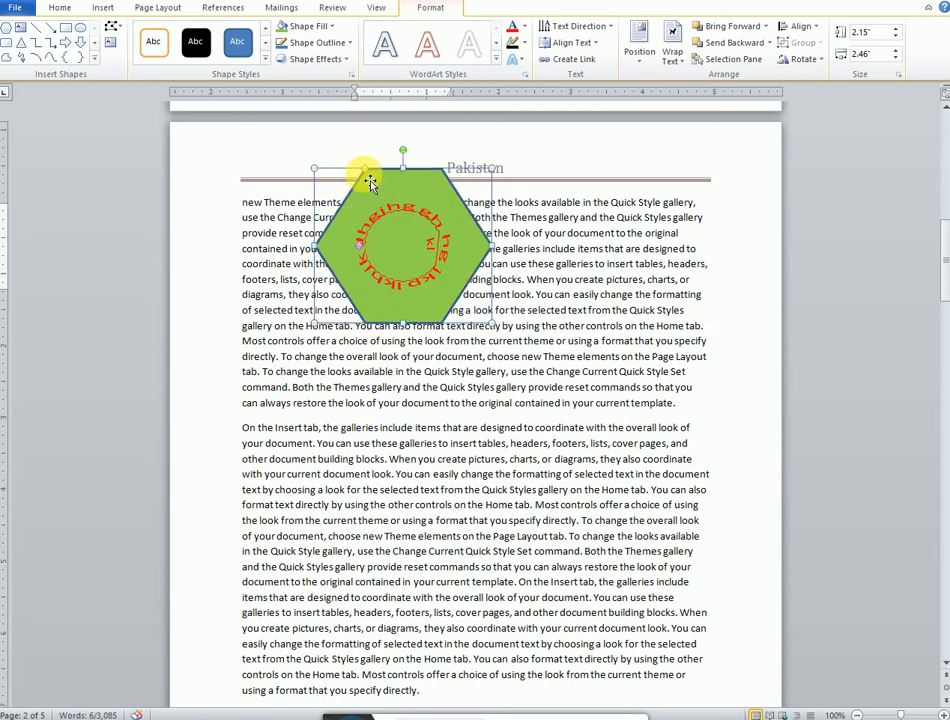
left_click(524, 477)
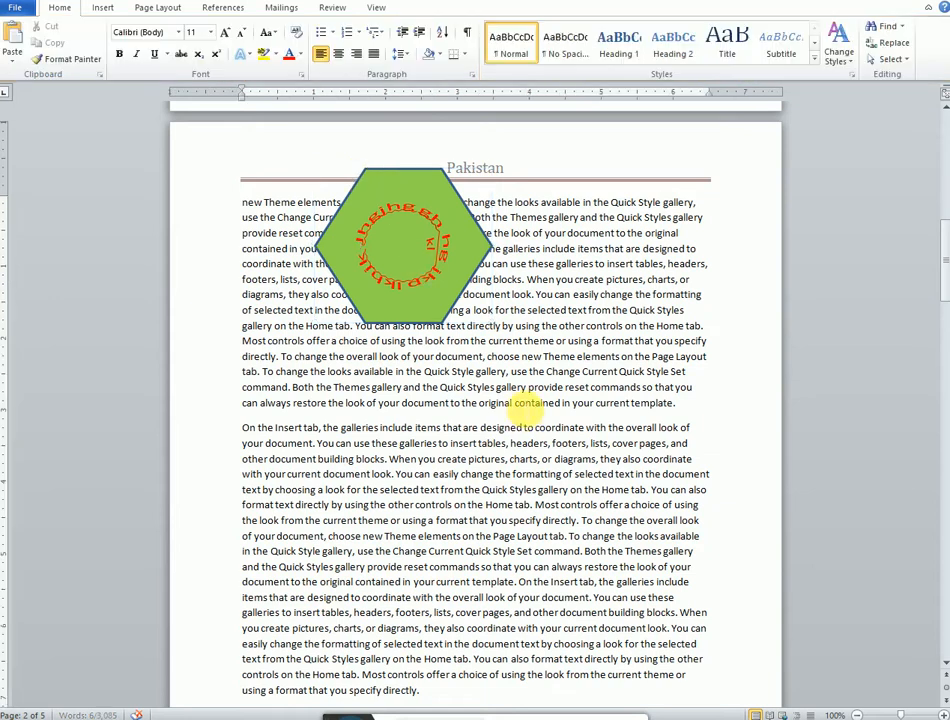
Step: Insert an orange-outlined WordArt and move it into the second paragraph below the hexagon
left_click(102, 10)
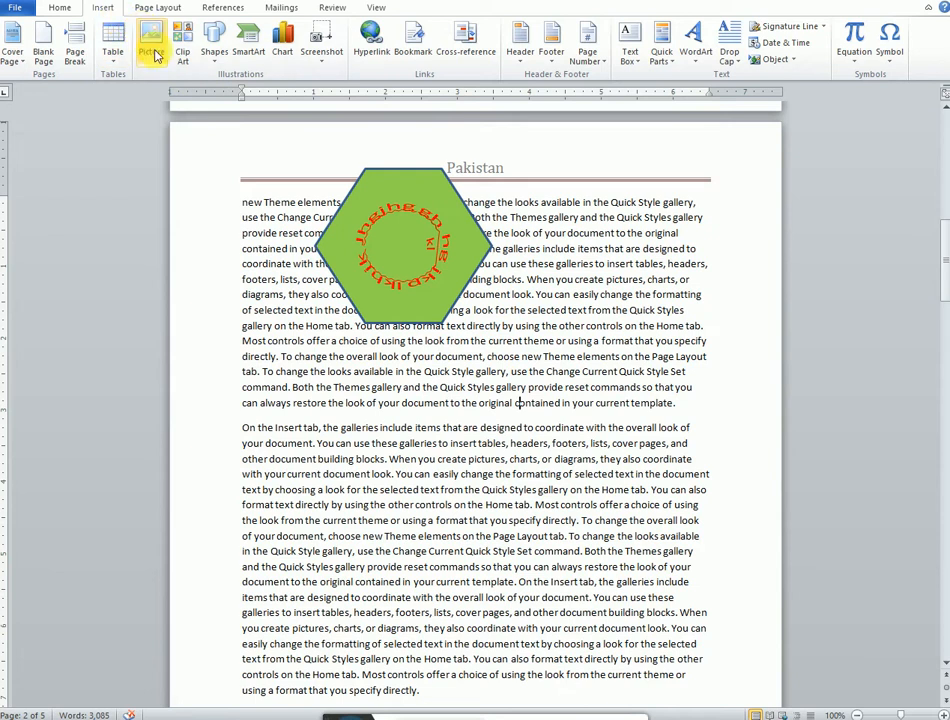
left_click(697, 58)
left_click(750, 184)
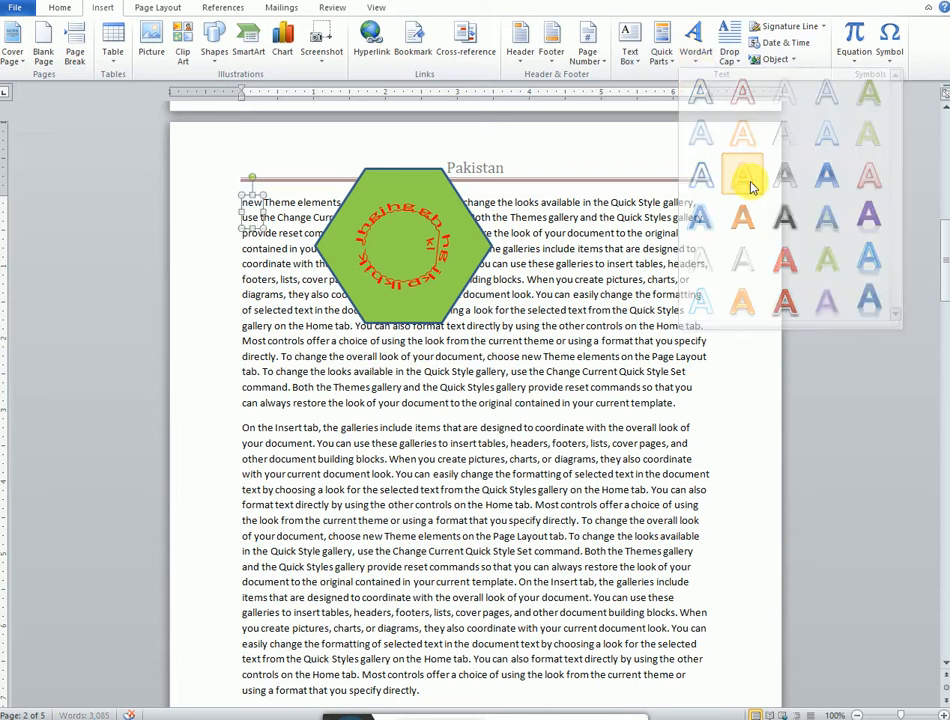
left_click_drag(269, 199, 505, 428)
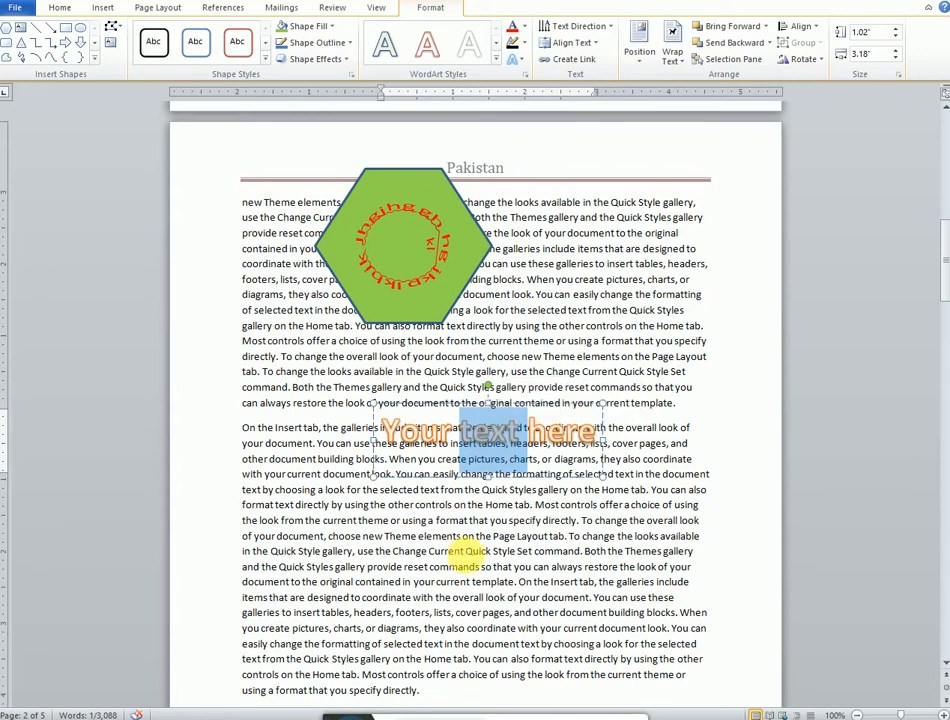
Step: Replace the WordArt placeholder text with Pakistan
key("ctrl+a")
type("Pak8")
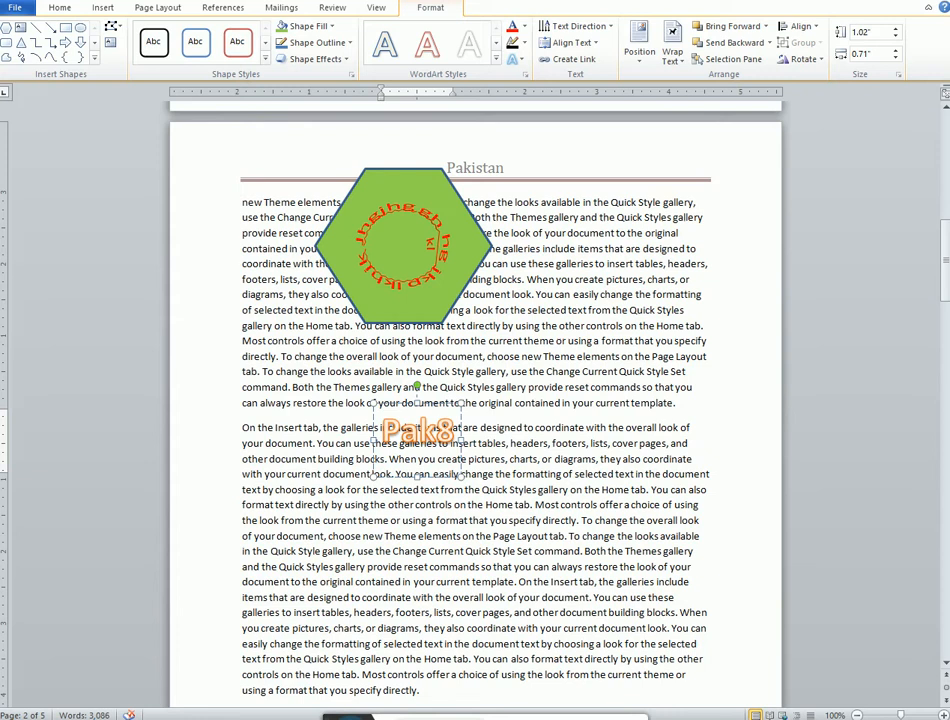
key("BackSpace")
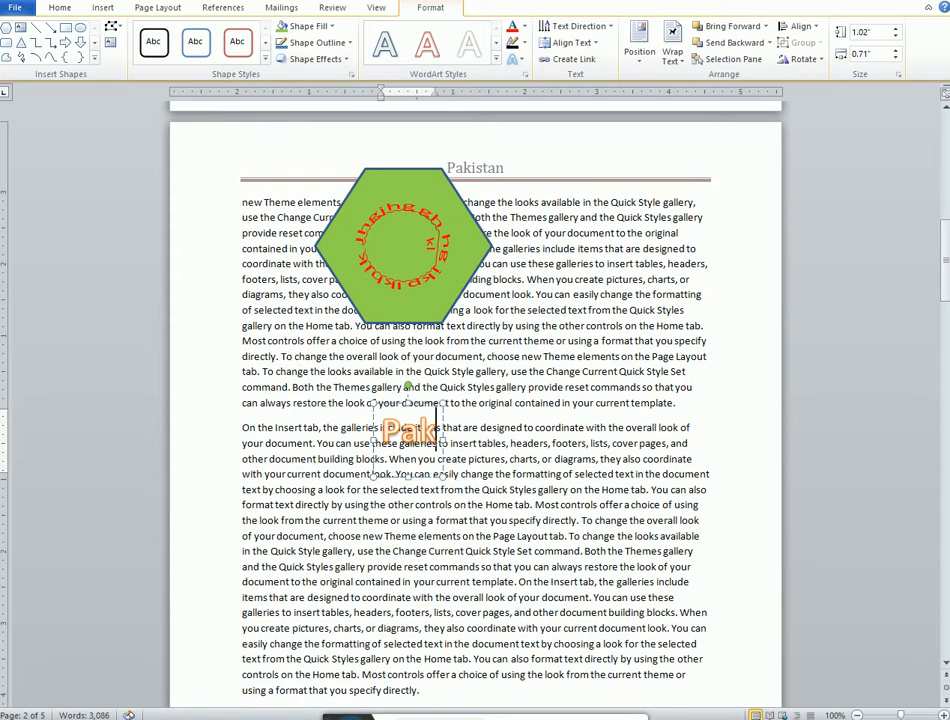
type("istan")
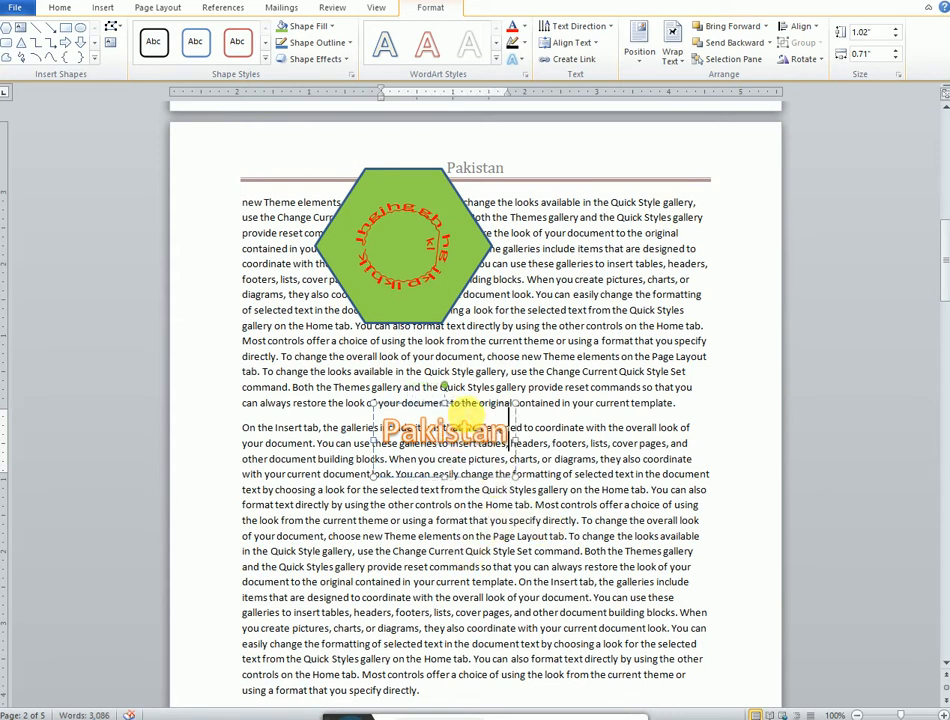
Step: Apply a Warp transform to the Pakistan WordArt and enlarge it to about 2.68" by 4.46"
left_click(467, 404)
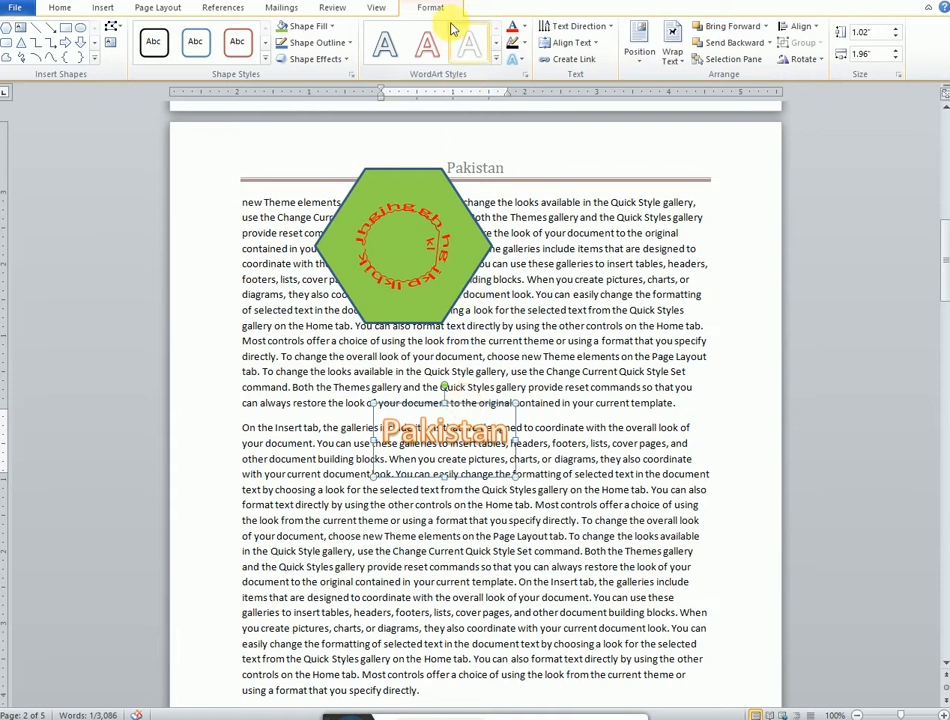
left_click(516, 60)
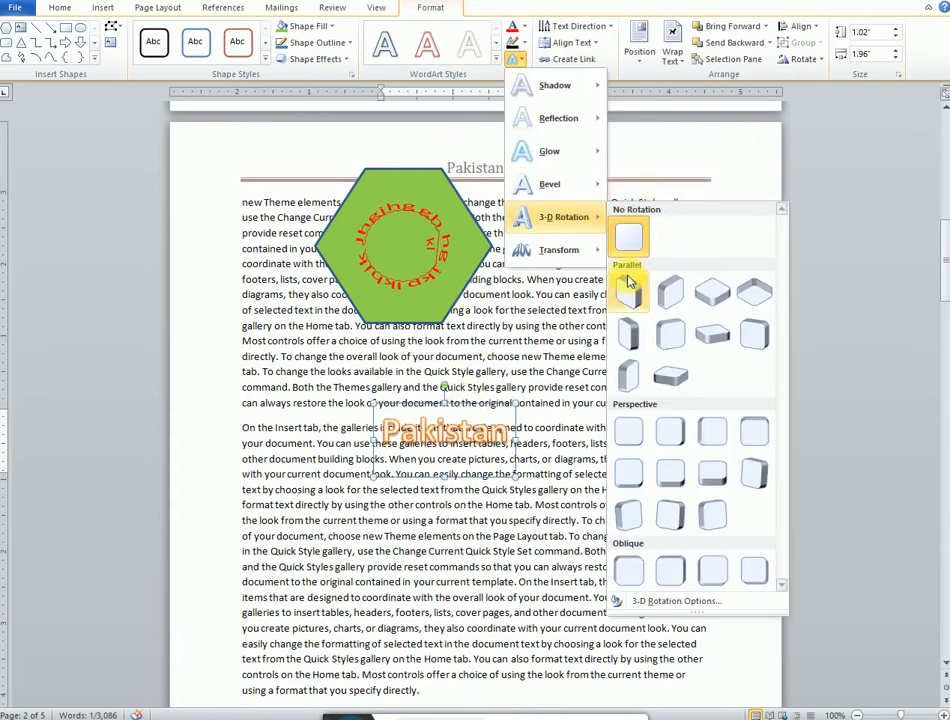
mouse_move(578, 255)
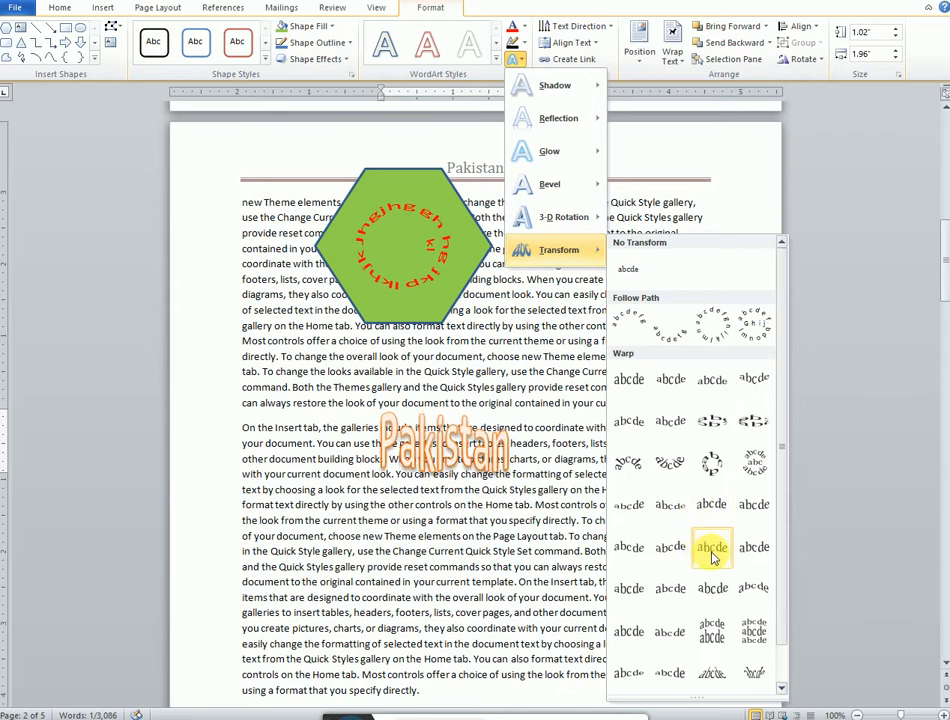
left_click(630, 591)
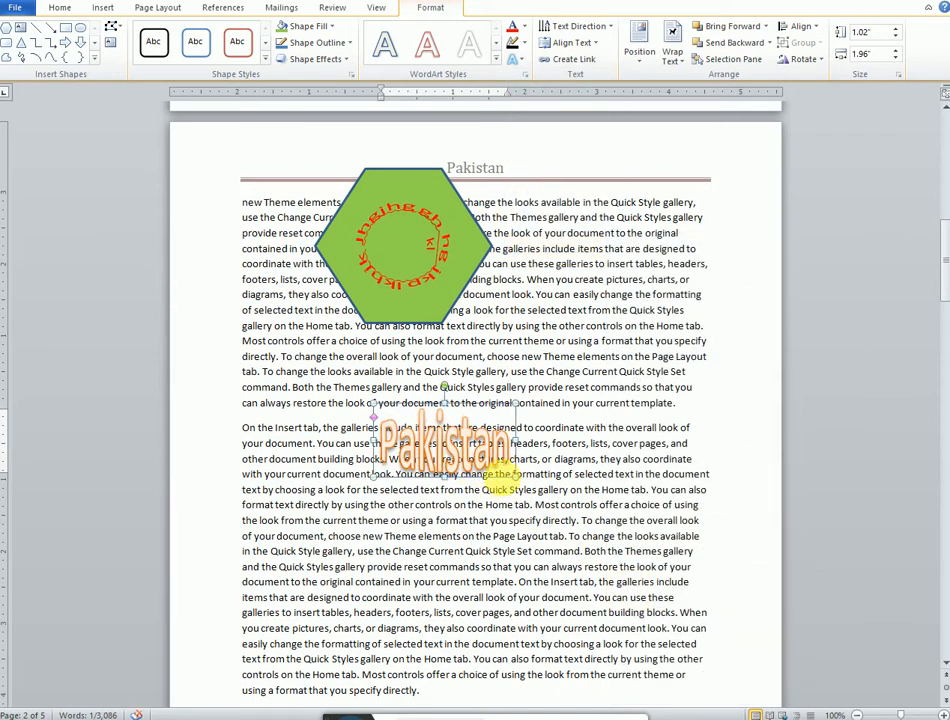
left_click_drag(516, 473, 695, 597)
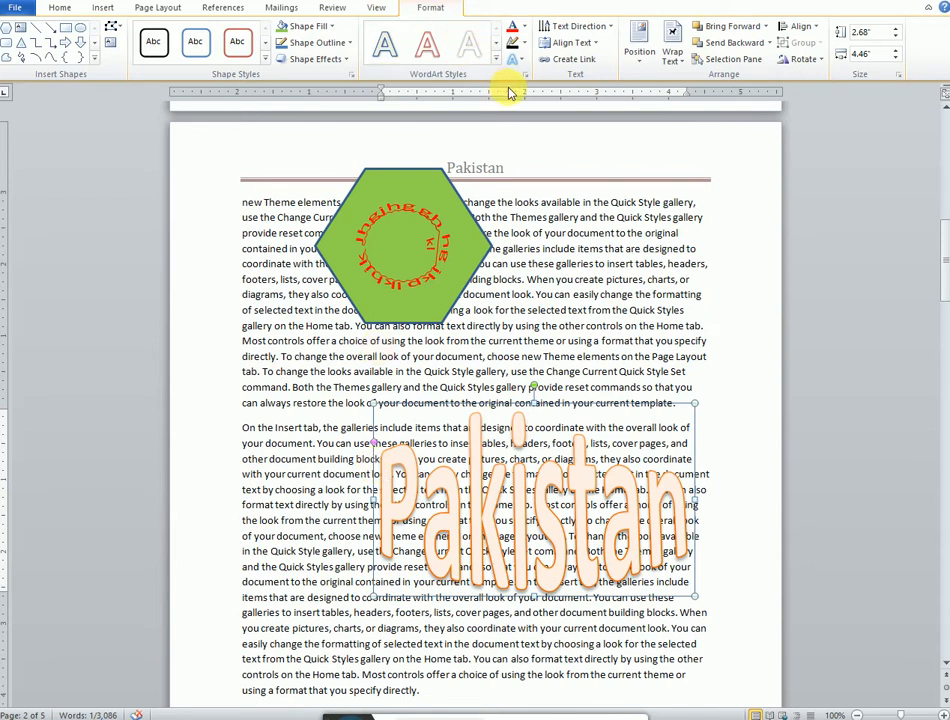
Step: Colour the WordArt text green with a red outline, move it over the hexagon, and deselect it
left_click(524, 29)
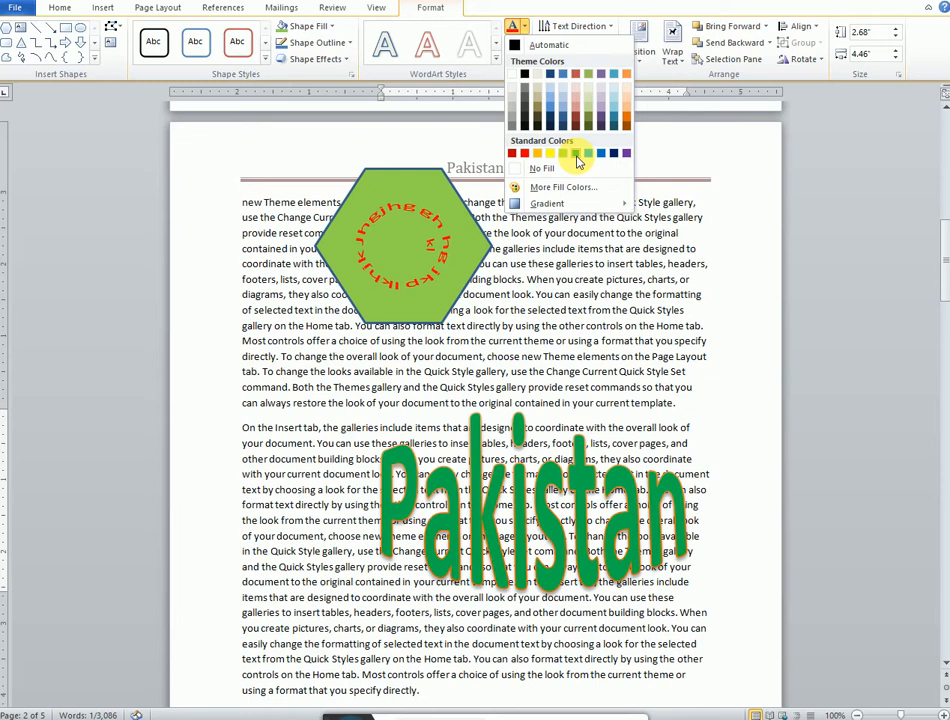
left_click(577, 158)
left_click(518, 45)
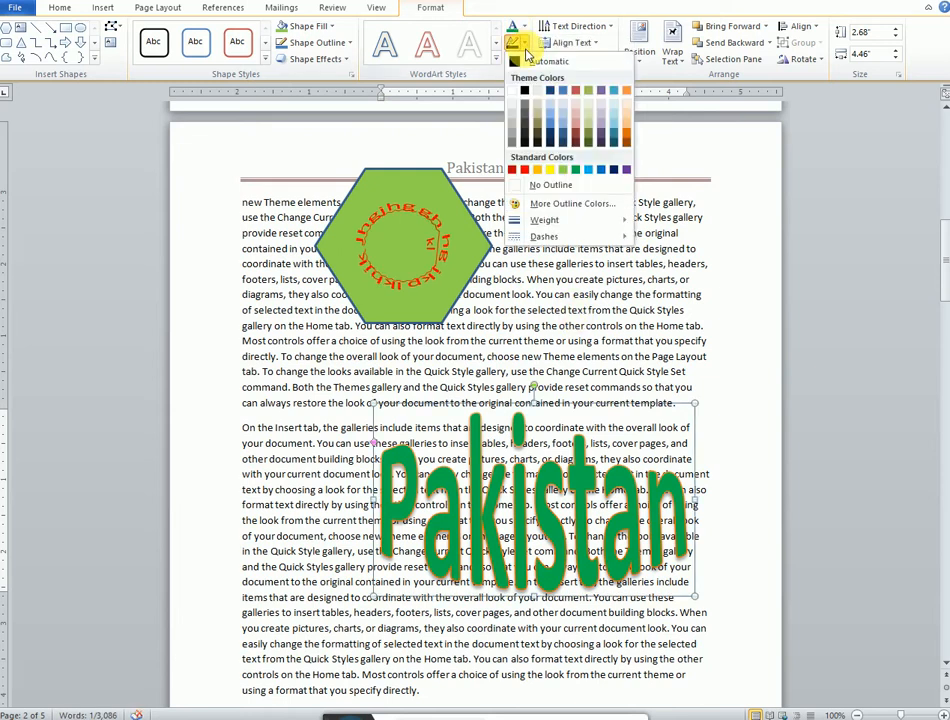
left_click(527, 170)
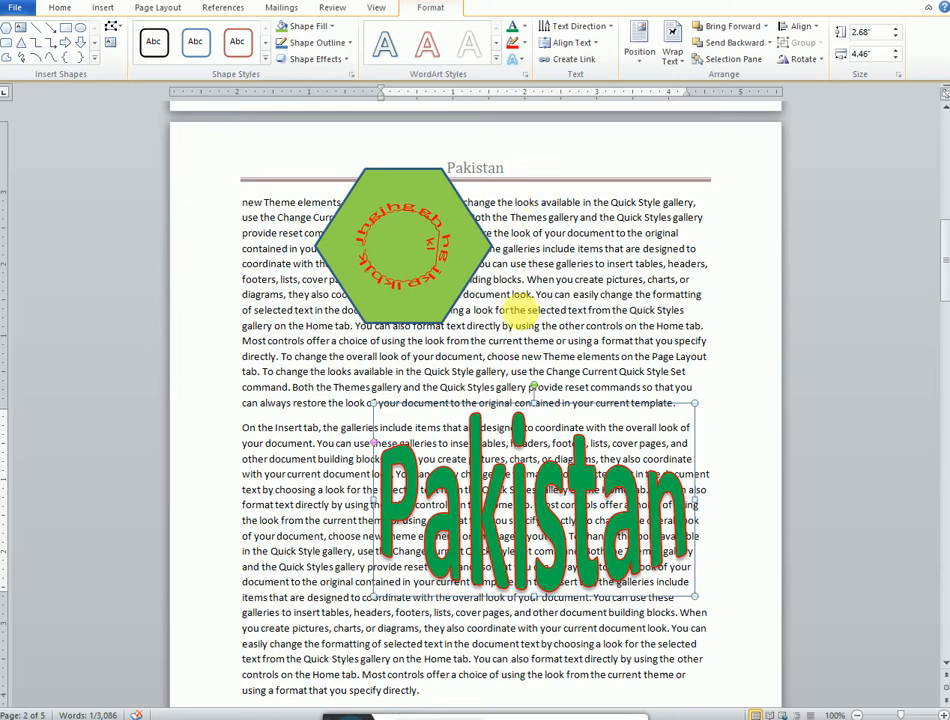
left_click_drag(578, 404, 472, 192)
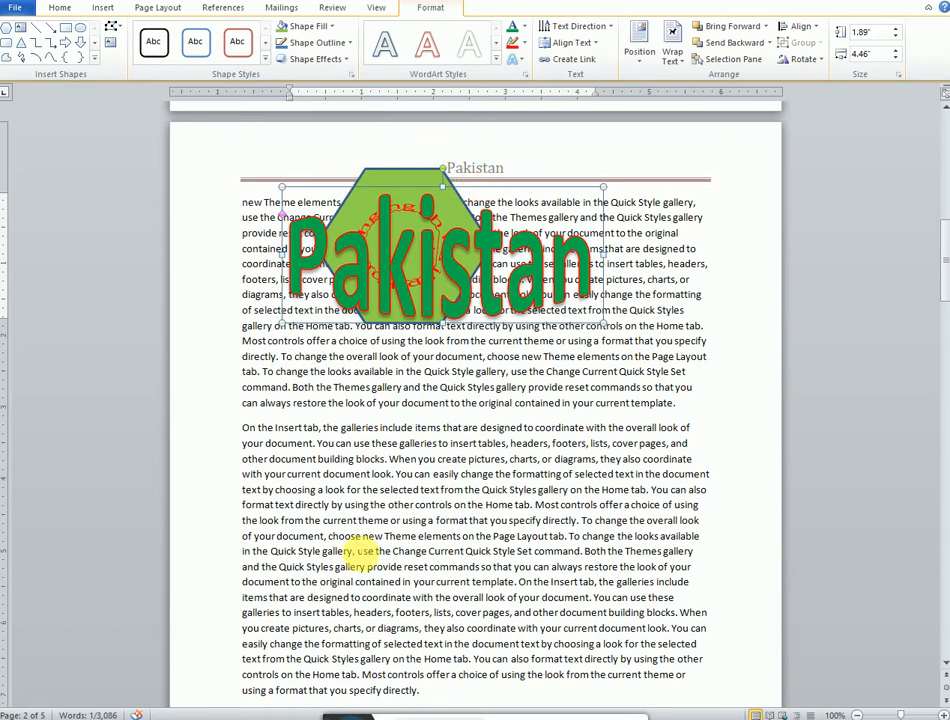
left_click(366, 536)
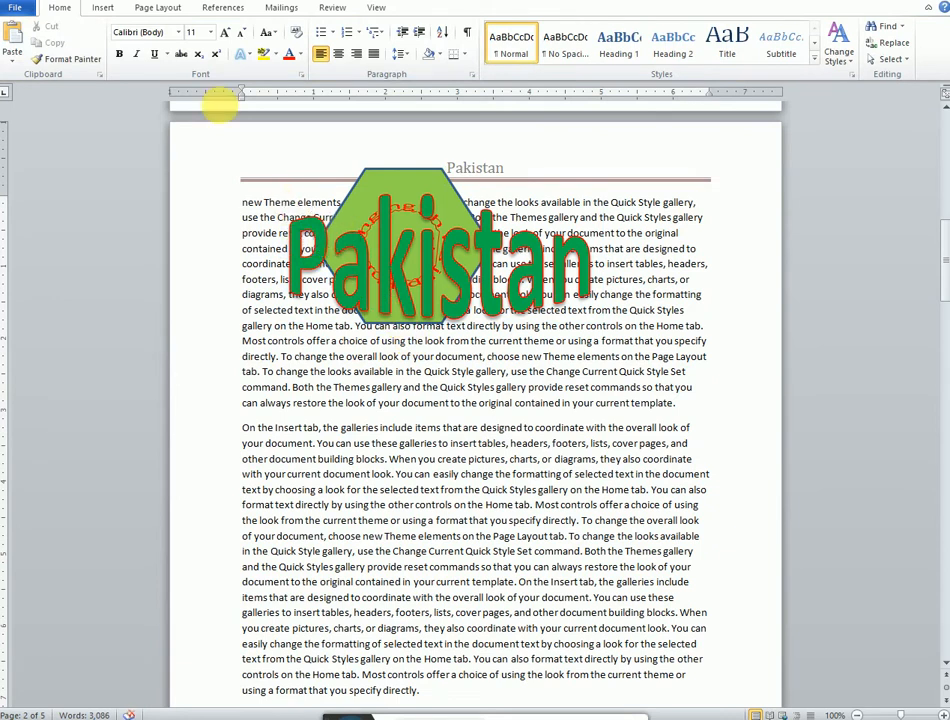
Step: Insert a Simple Text Box, position it below the hexagon, and select its placeholder text
left_click(103, 8)
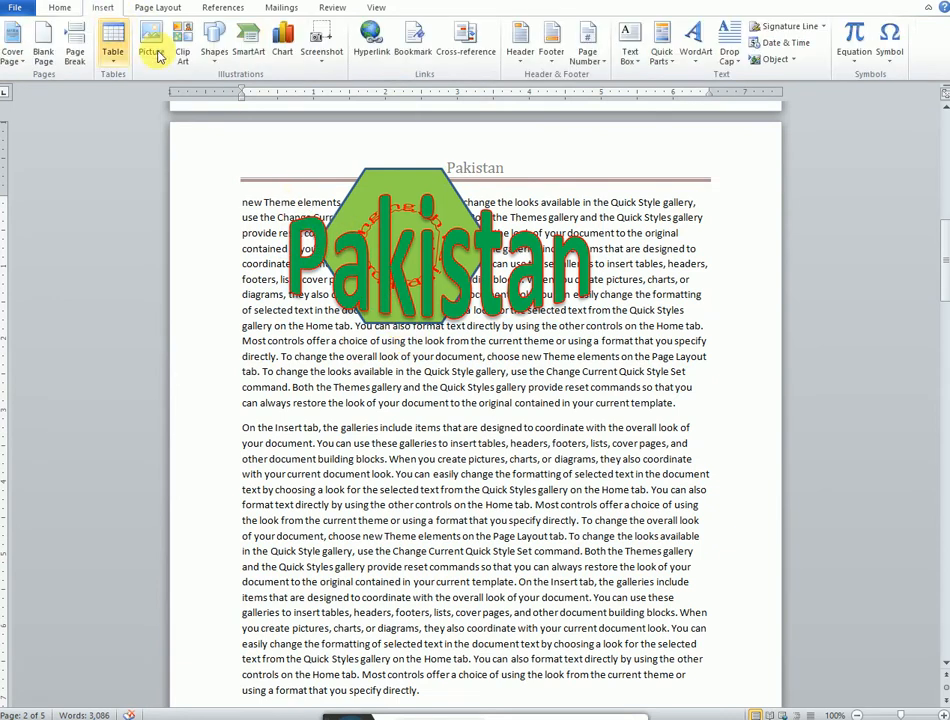
left_click(636, 60)
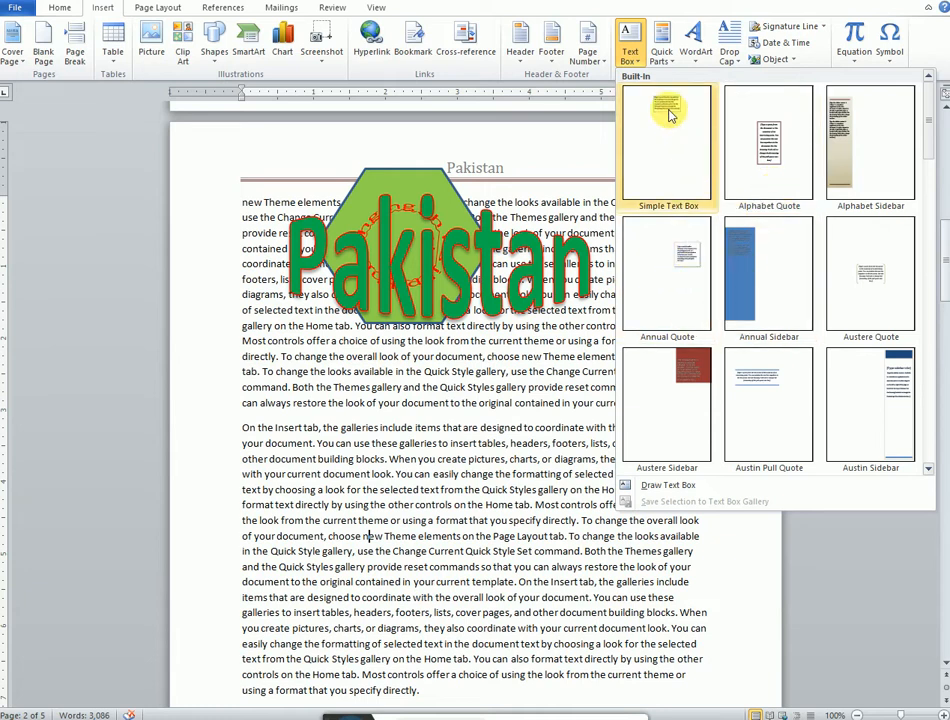
left_click(685, 150)
left_click_drag(500, 432, 387, 378)
left_click(283, 383)
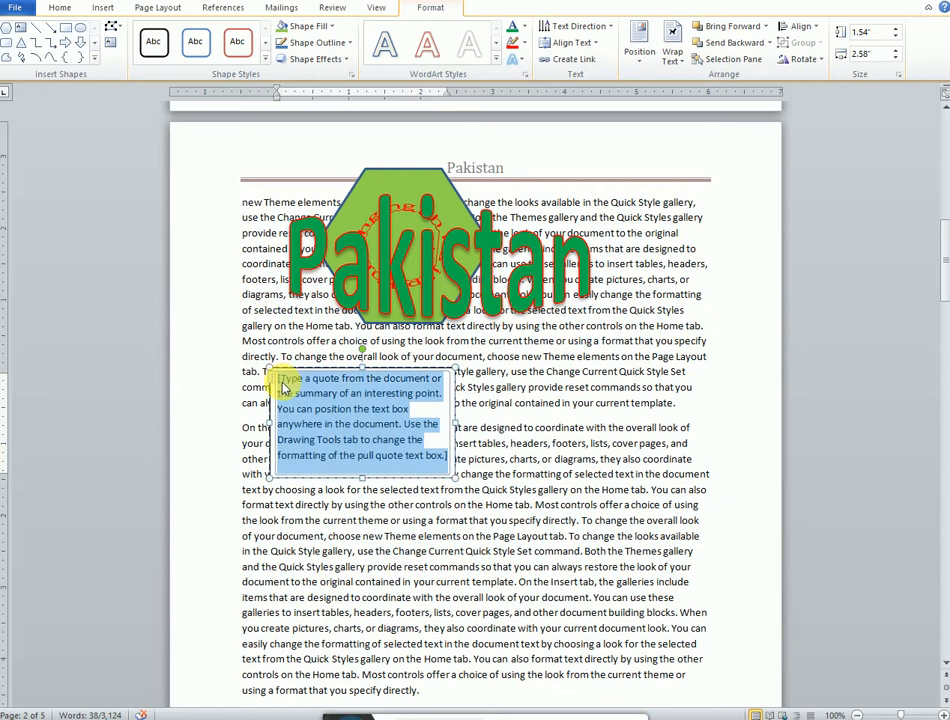
Step: Fill the text box with several lines of random sample text starting with Ukyugjhg, then deselect it
type("Ukyugjhg")
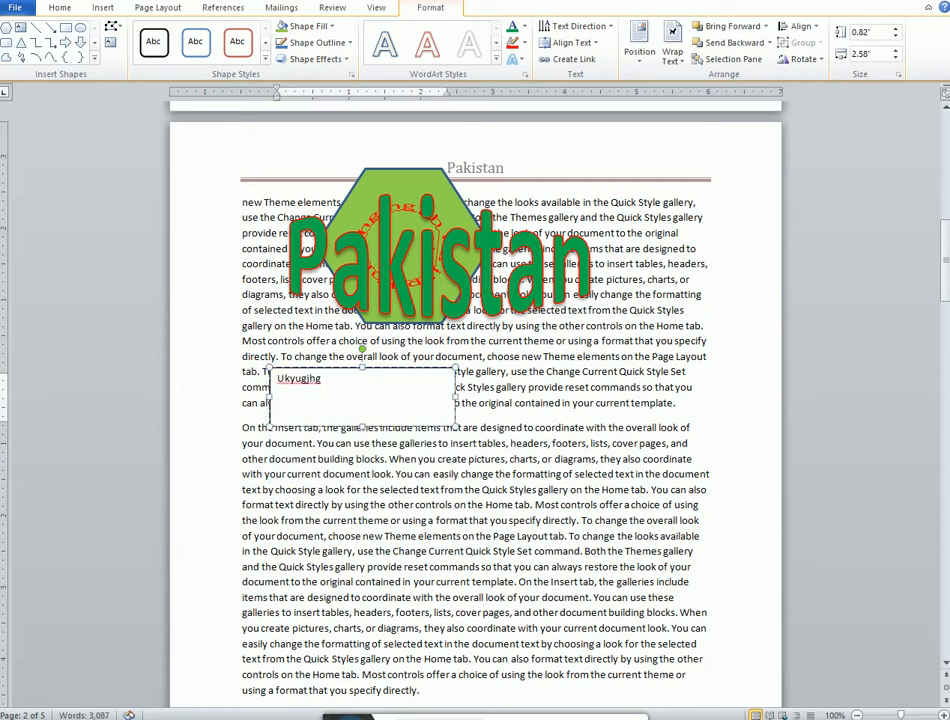
type("jkhjkhgj")
key("Return")
type("kjhkjh")
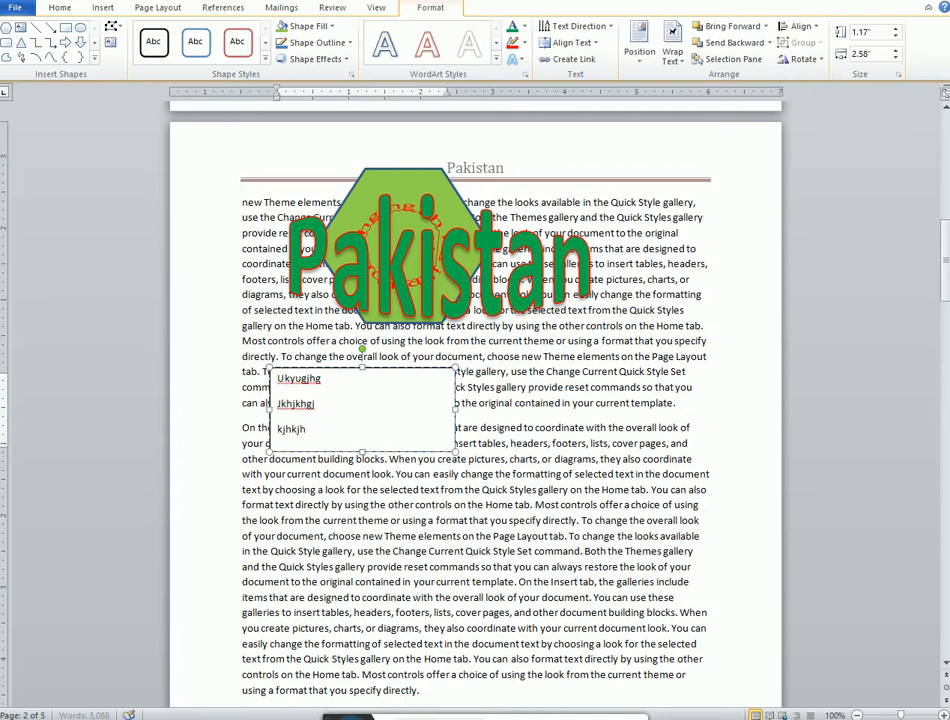
type("kihjh")
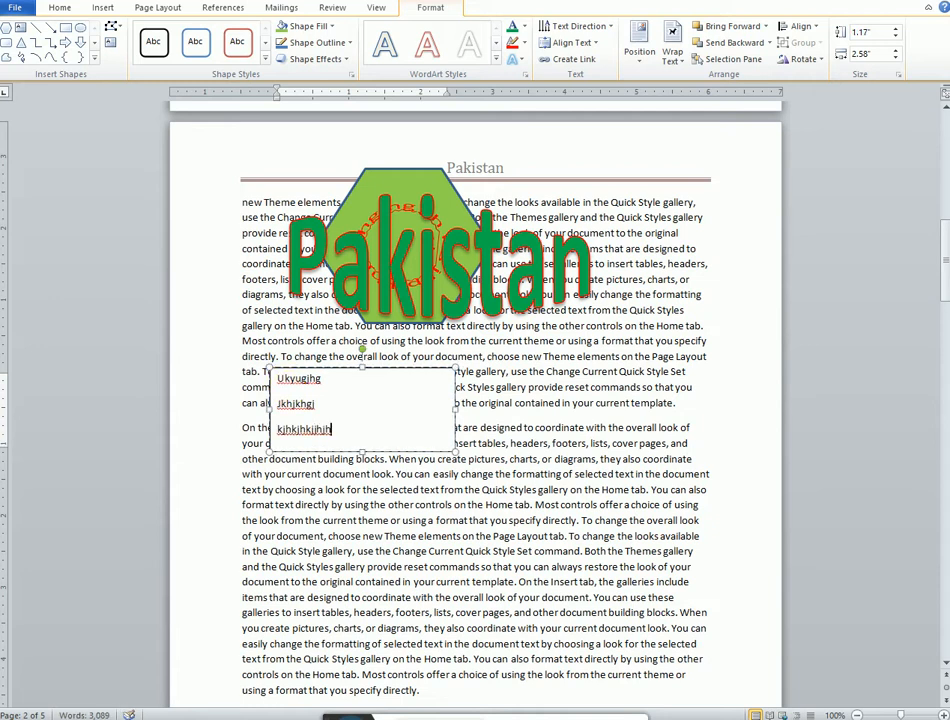
key("Return")
key("Return")
type("jkh")
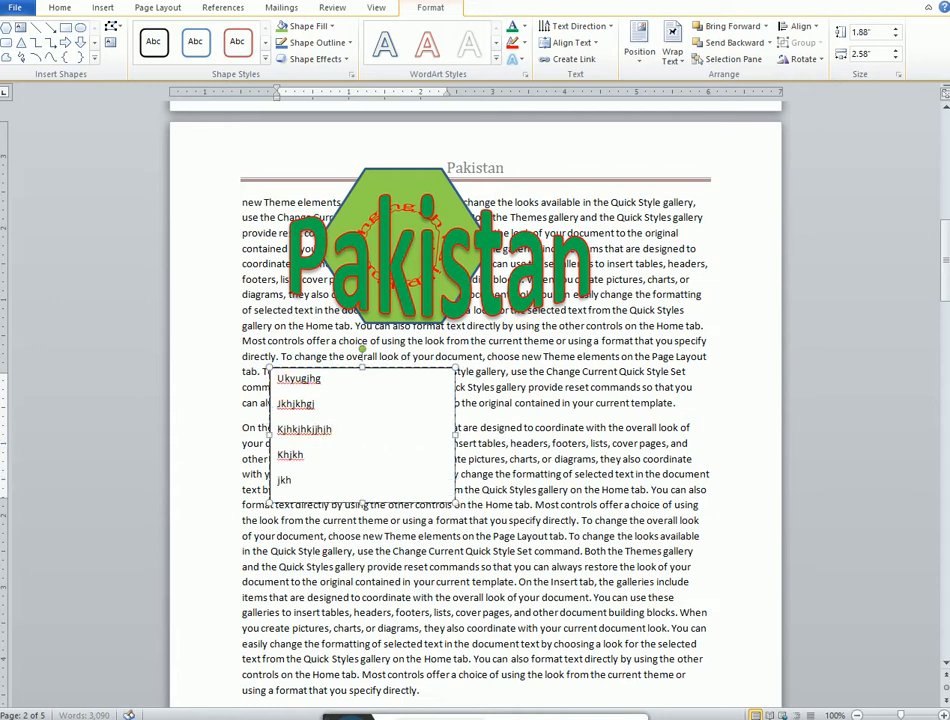
type("jk")
key("Return")
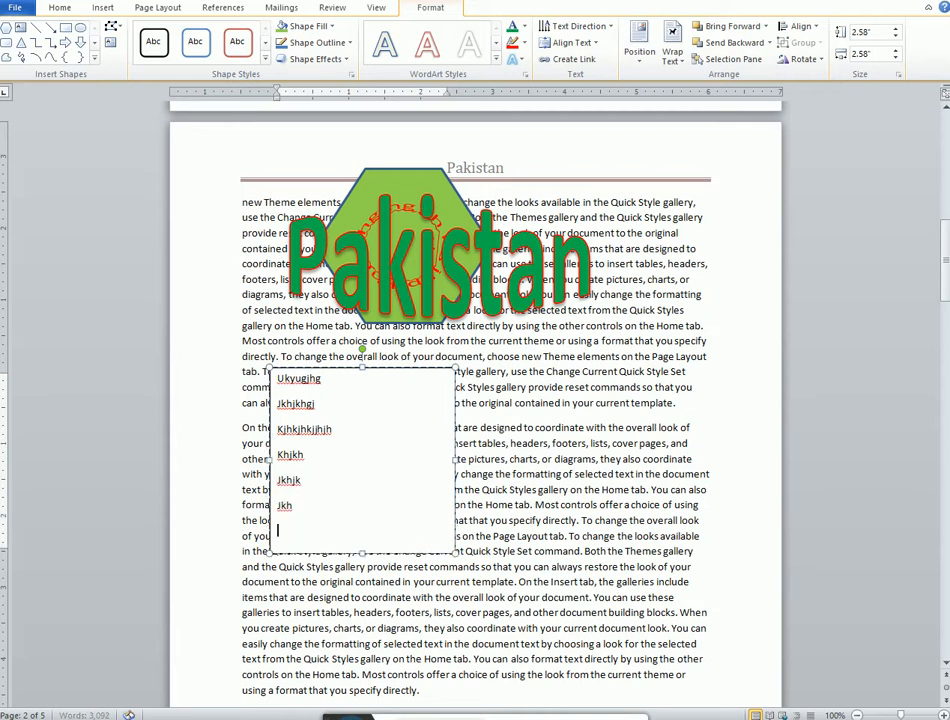
type("jjh")
key("Return")
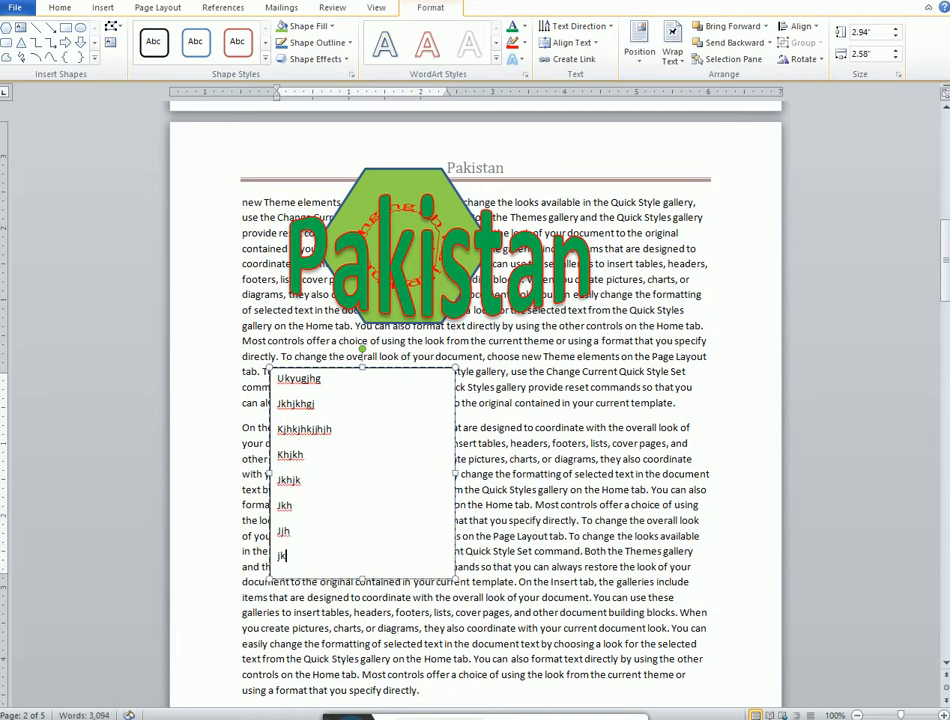
left_click(623, 460)
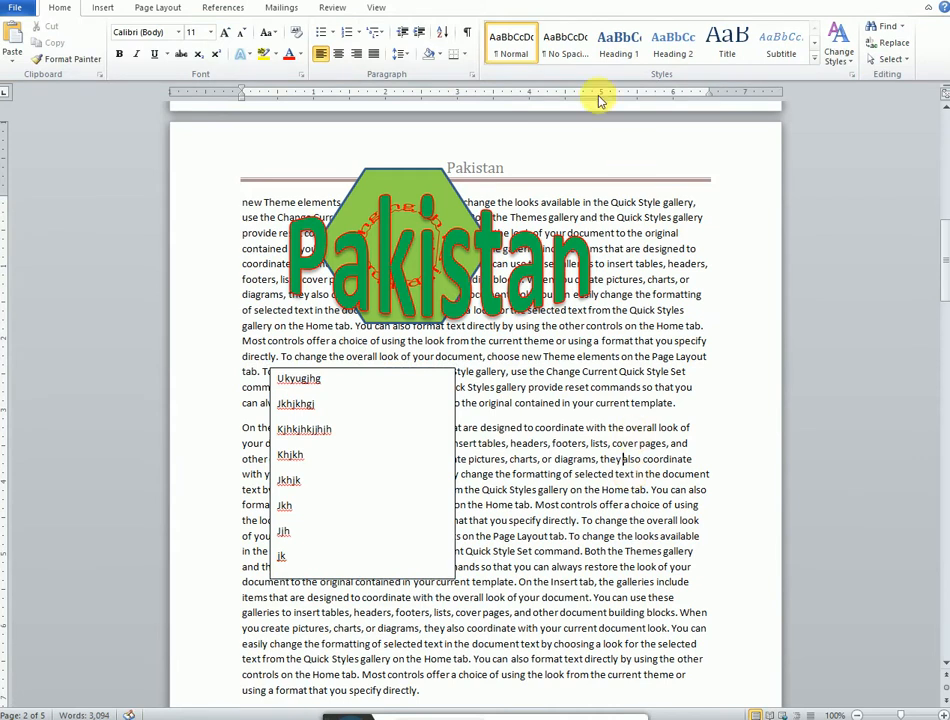
Step: Insert an Alphabet Quote text box, move it to the page's right edge, and delete its placeholder text
left_click(102, 8)
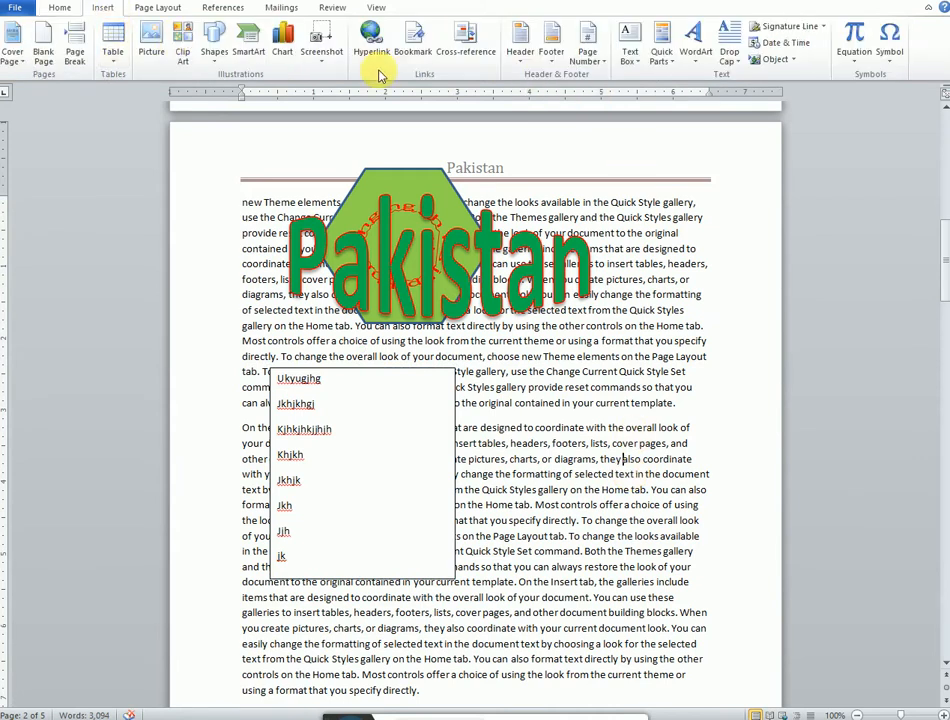
left_click(630, 52)
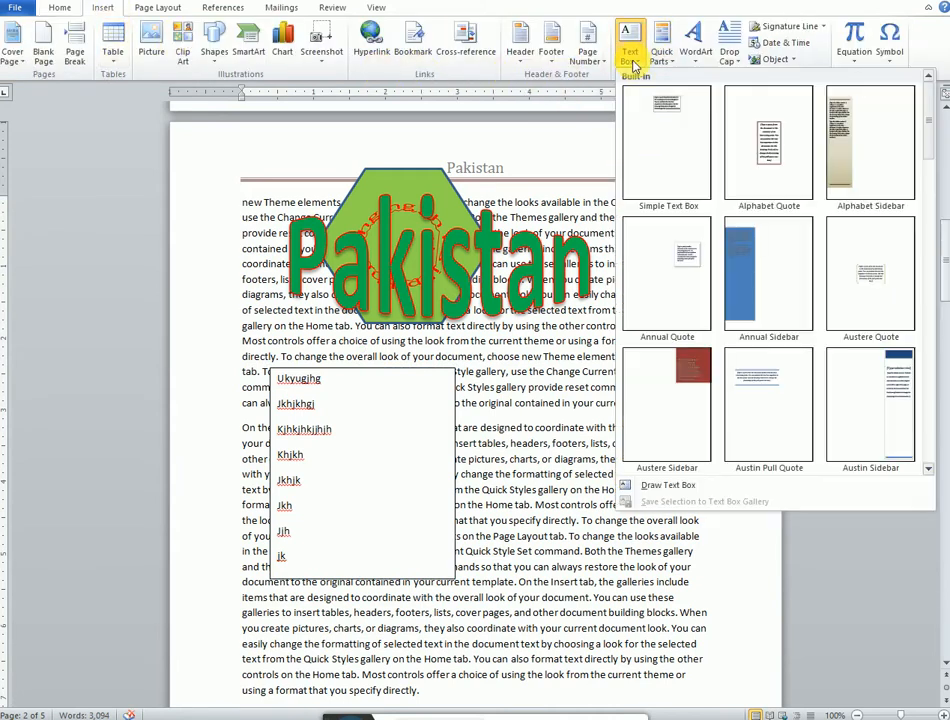
left_click(765, 138)
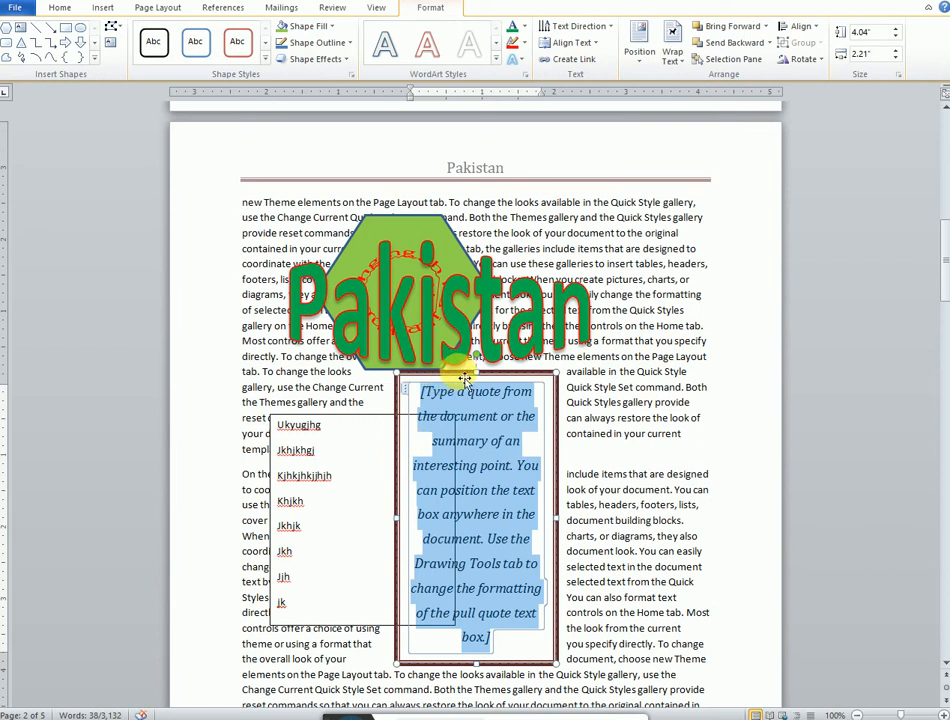
left_click_drag(465, 379, 705, 315)
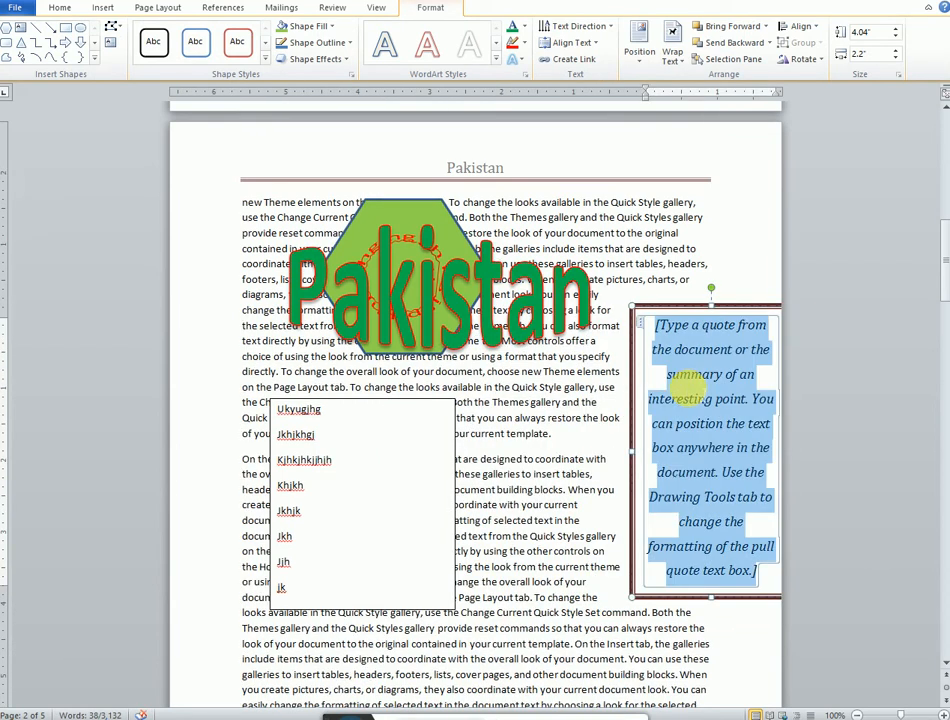
key("Delete")
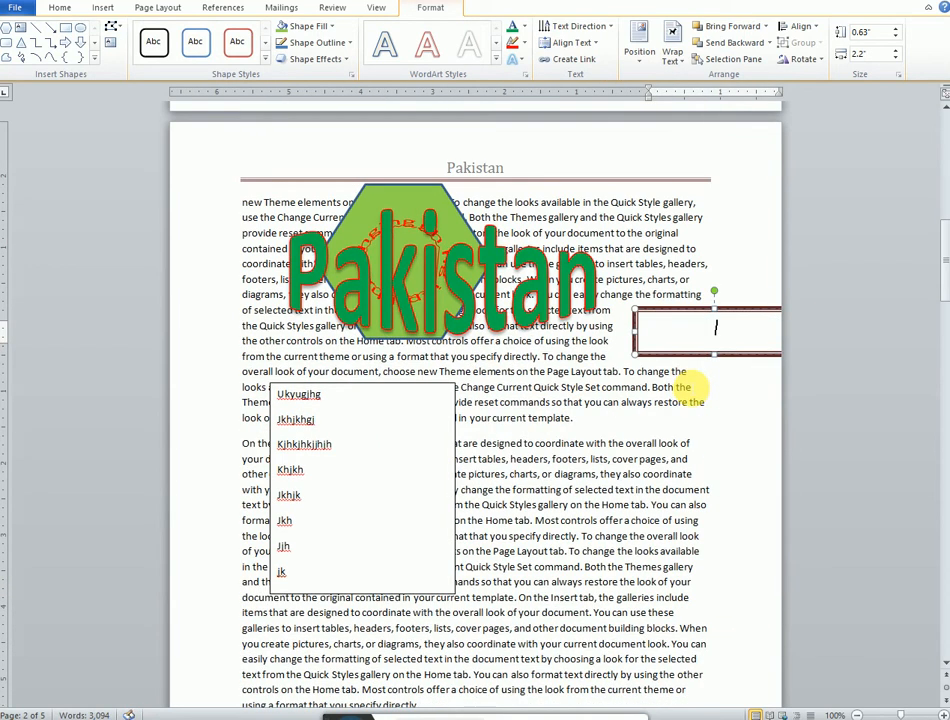
Step: Link the first text box to the empty Alphabet Quote box so its text flows into it
left_click(390, 520)
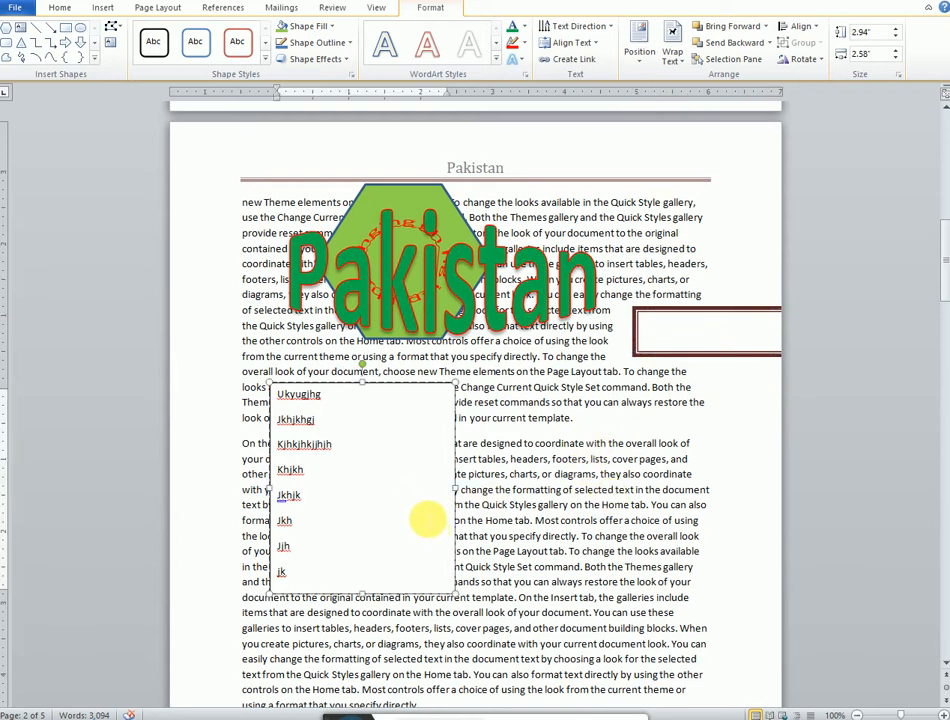
left_click(552, 62)
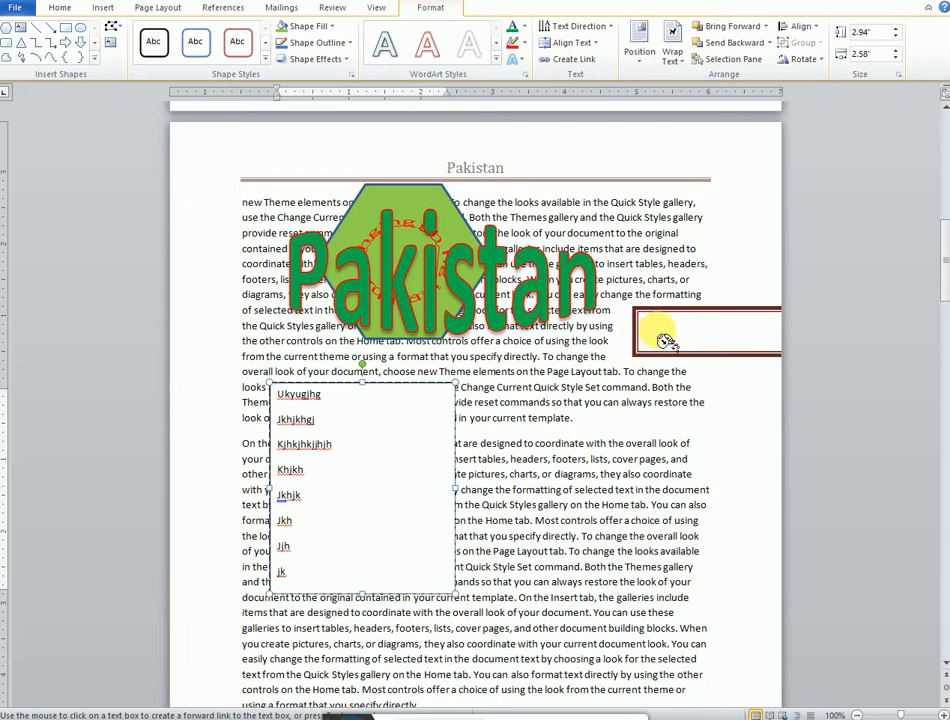
left_click(665, 341)
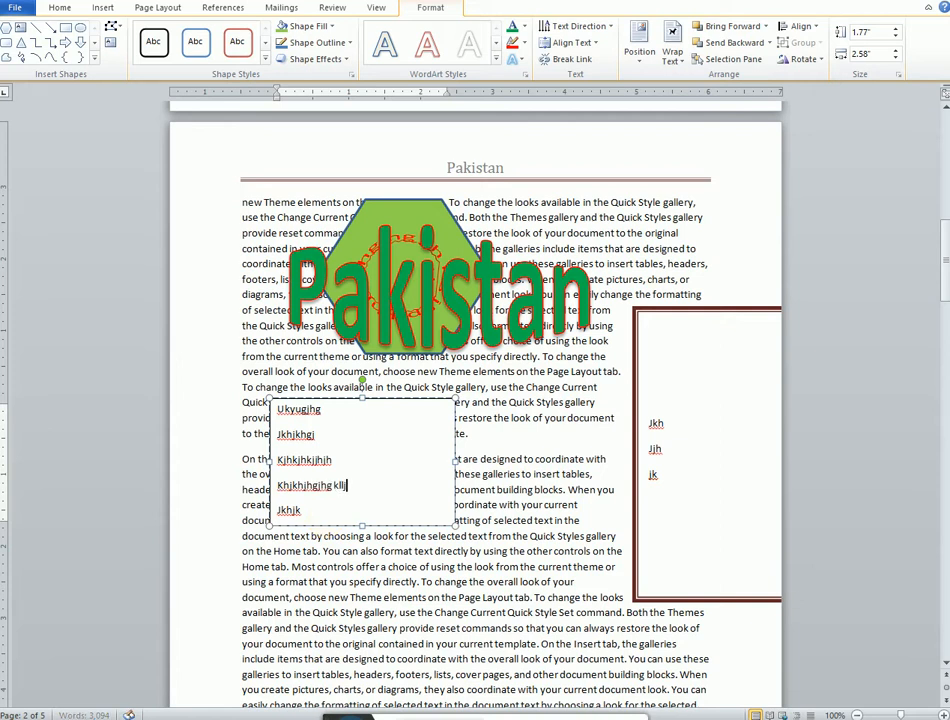
Step: Add the lines mnm,nnm, kjkhkl and kjkl to the linked text, then deselect the text box
key("Return")
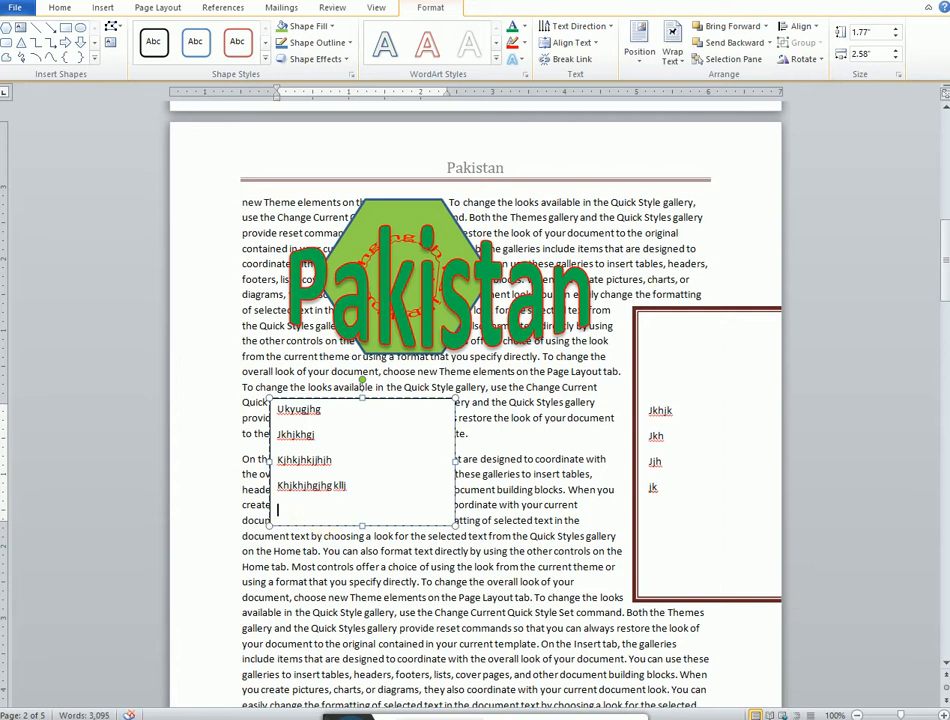
type("mnm,nnm")
key("Return")
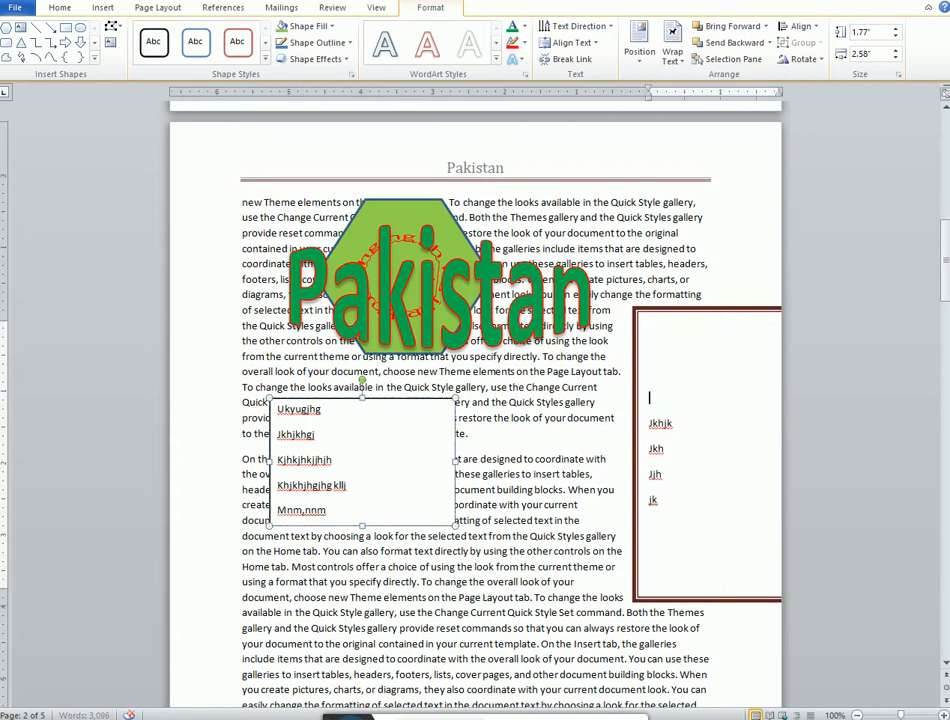
type("kjkhkl")
key("Return")
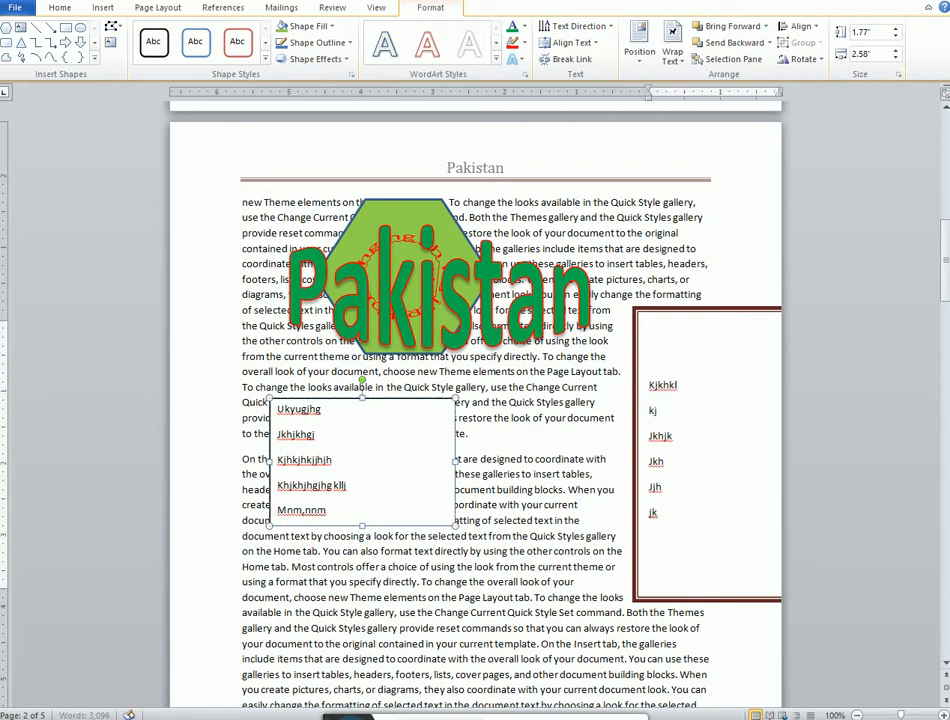
type("kjkl")
key("Return")
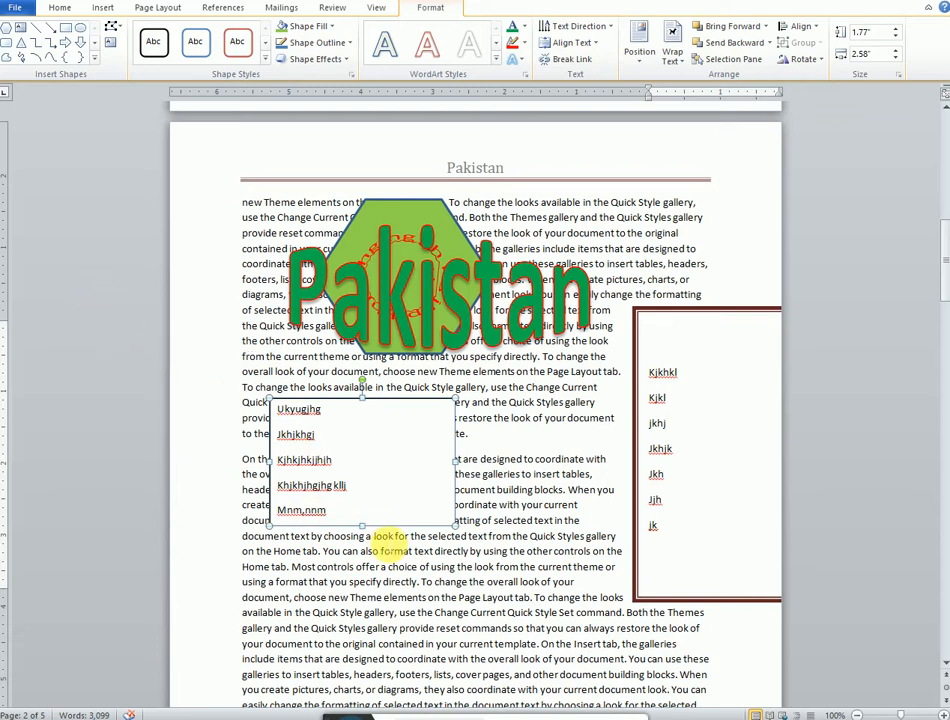
left_click(388, 549)
left_click(102, 7)
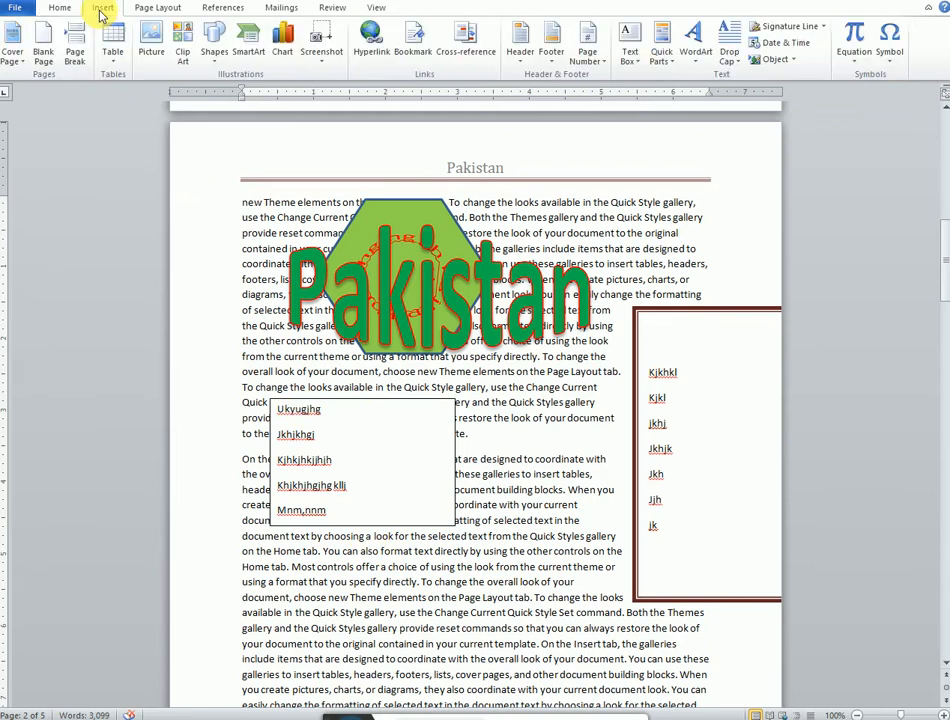
left_click(670, 60)
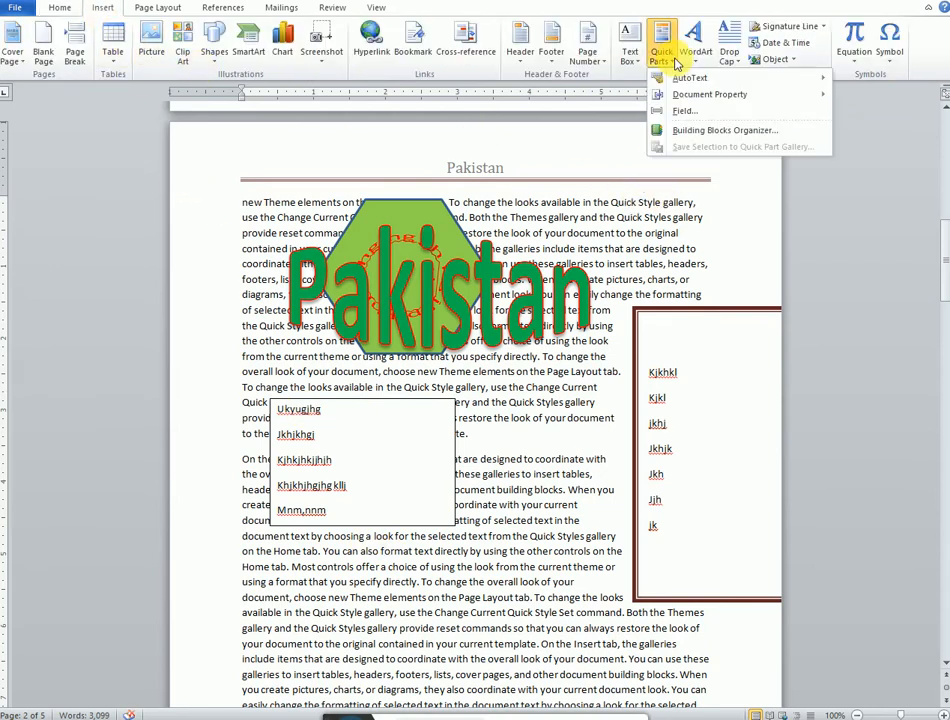
mouse_move(681, 79)
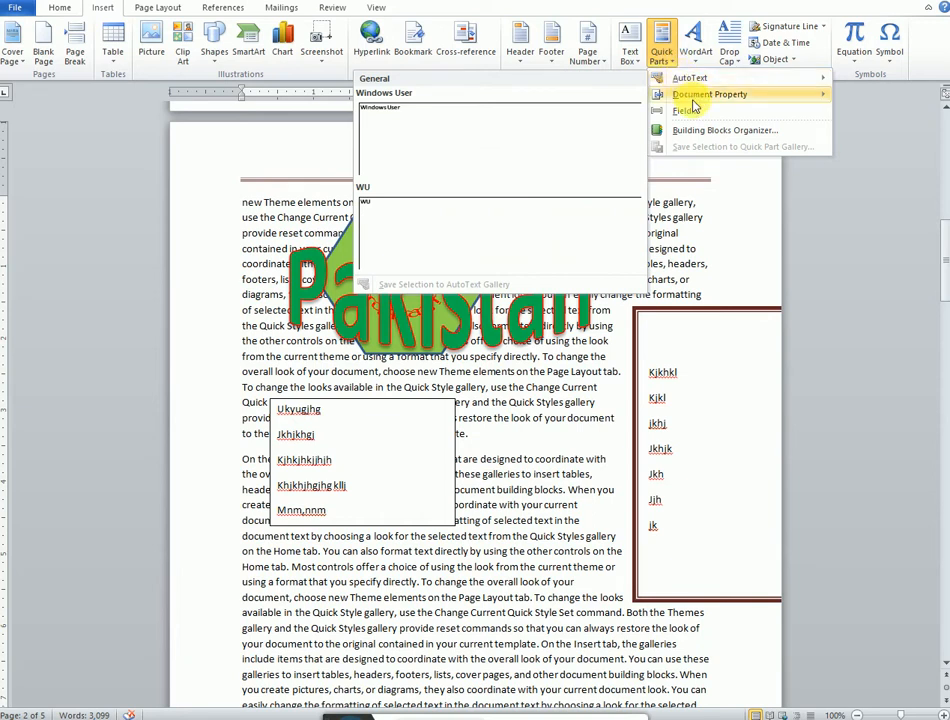
left_click(541, 435)
Step: Add four blank lines after the paragraph ending with 'current document look.' on the next page
scroll(541, 437, "down", 12)
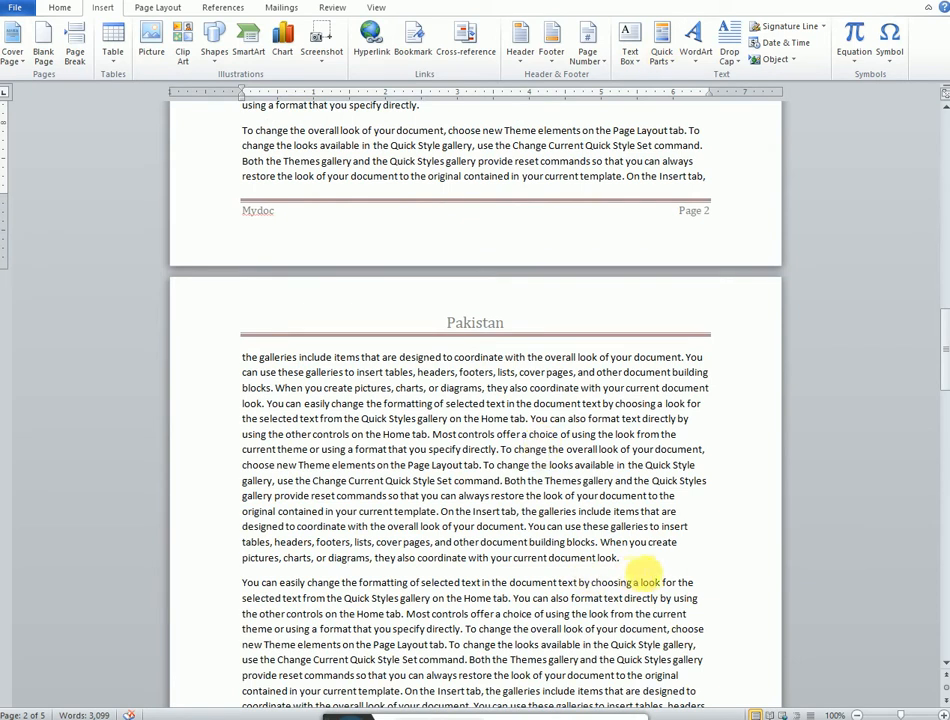
left_click(621, 557)
key("Return")
key("Return")
key("Return")
key("Return")
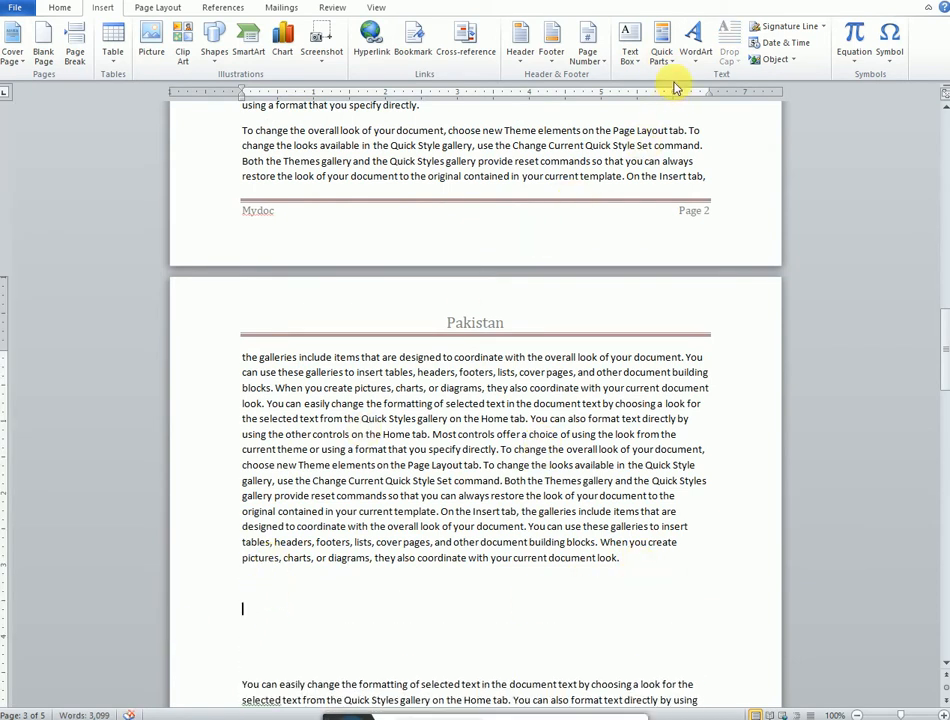
Step: Insert the Author document property at the blank line, then delete it
left_click(663, 47)
mouse_move(700, 100)
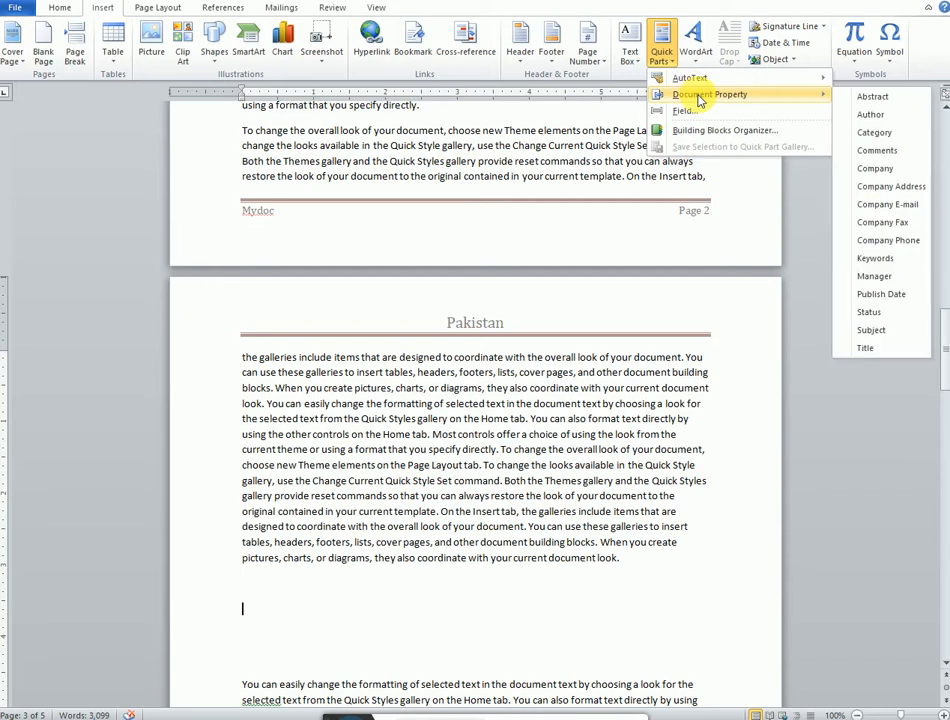
left_click(889, 116)
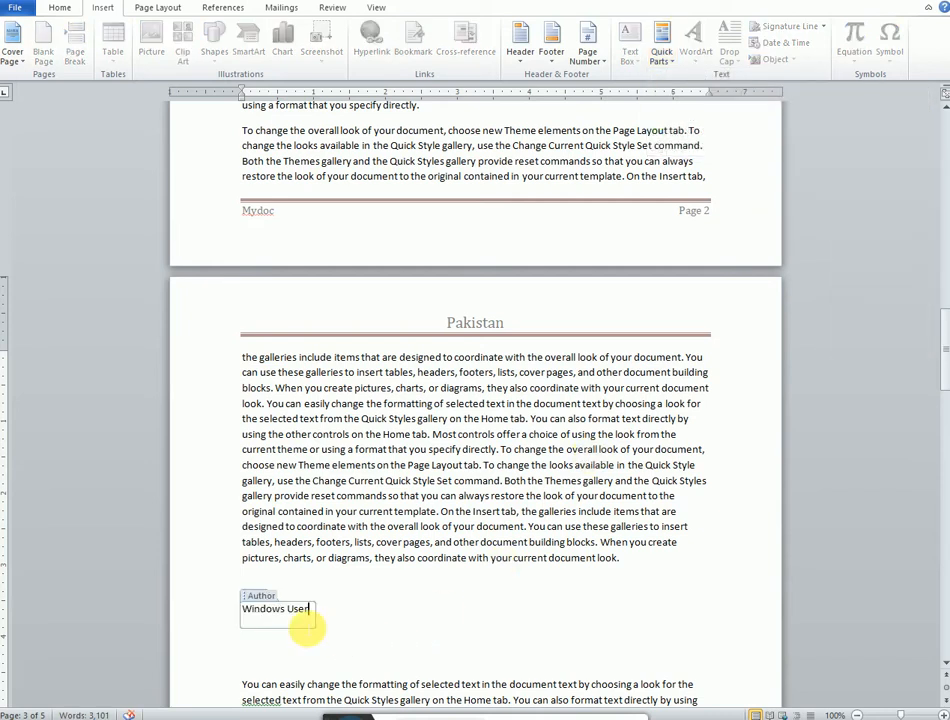
key("BackSpace")
key("BackSpace")
key("BackSpace")
key("BackSpace")
key("BackSpace")
key("BackSpace")
key("BackSpace")
key("BackSpace")
key("BackSpace")
key("BackSpace")
key("BackSpace")
key("BackSpace")
key("BackSpace")
key("BackSpace")
key("BackSpace")
key("BackSpace")
key("BackSpace")
key("BackSpace")
key("BackSpace")
key("BackSpace")
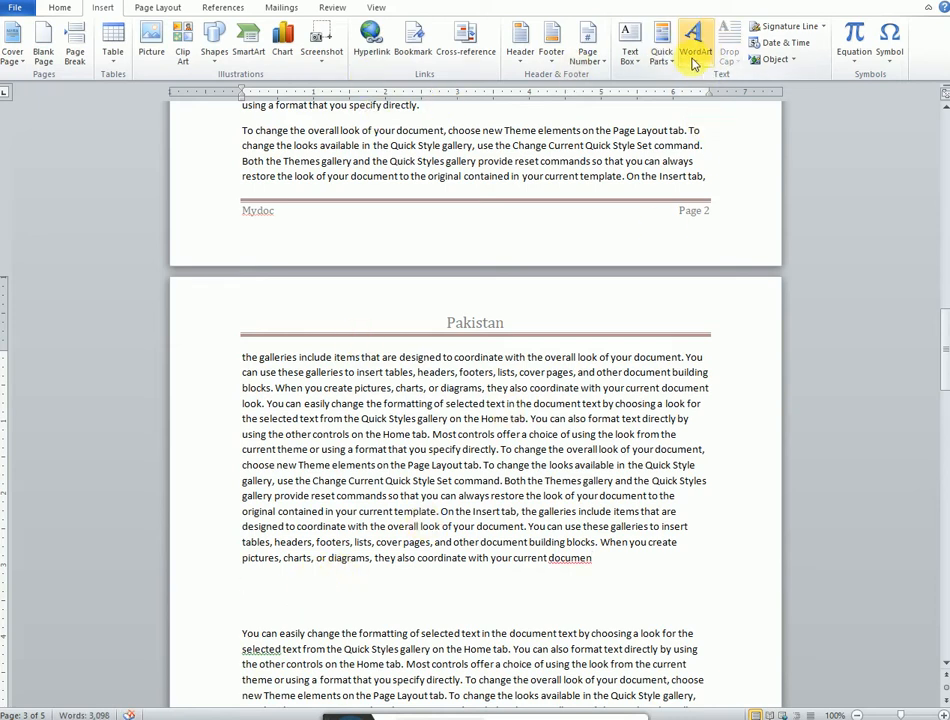
Step: Insert the Company E-mail document property there and fill it with Ghjhfgjg bh
left_click(661, 48)
mouse_move(686, 100)
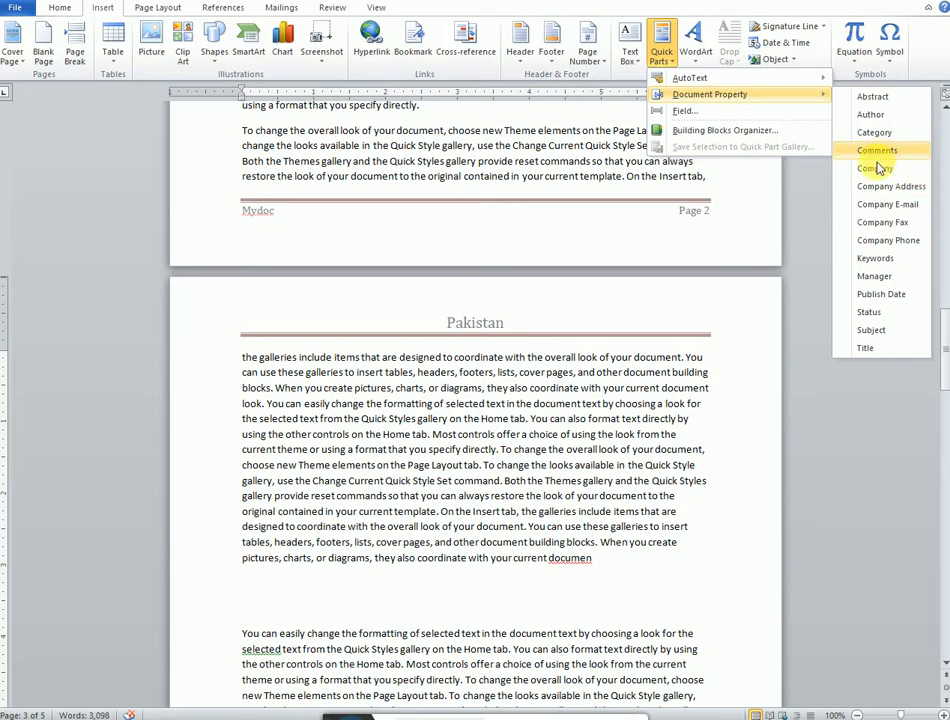
left_click(884, 205)
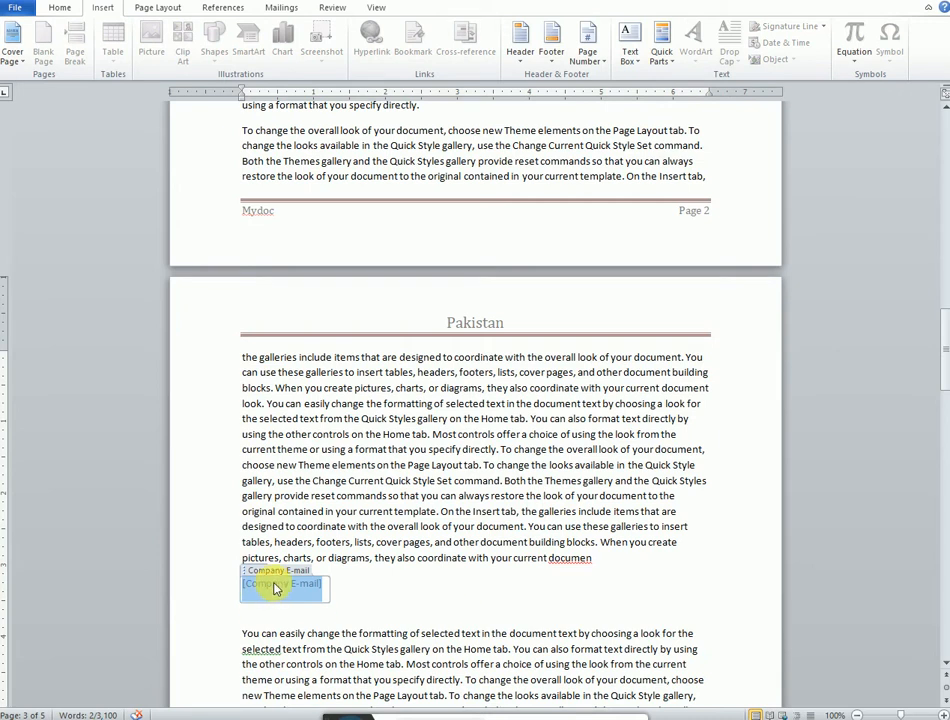
type("Ghjhfgjg bh")
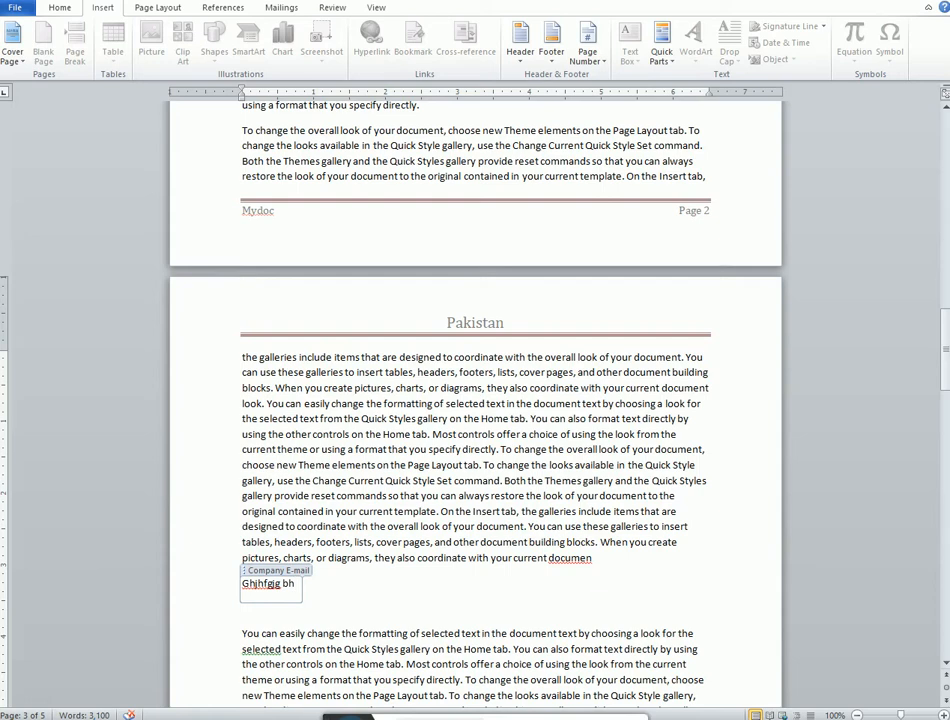
left_click(431, 507)
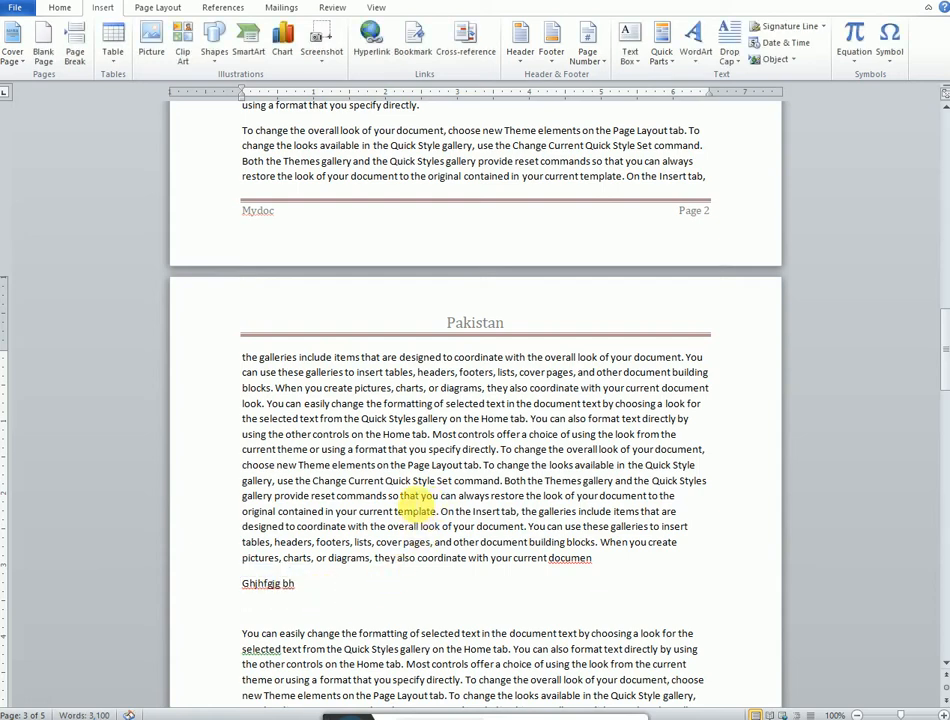
scroll(416, 505, "up", 5)
scroll(413, 491, "down", 13)
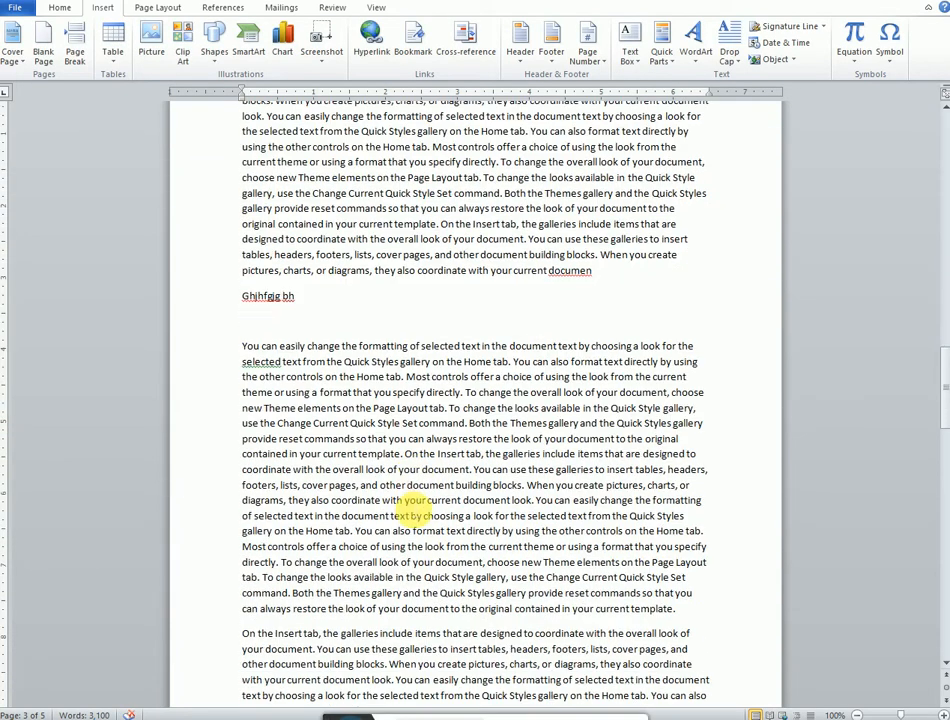
scroll(365, 446, "up", 3)
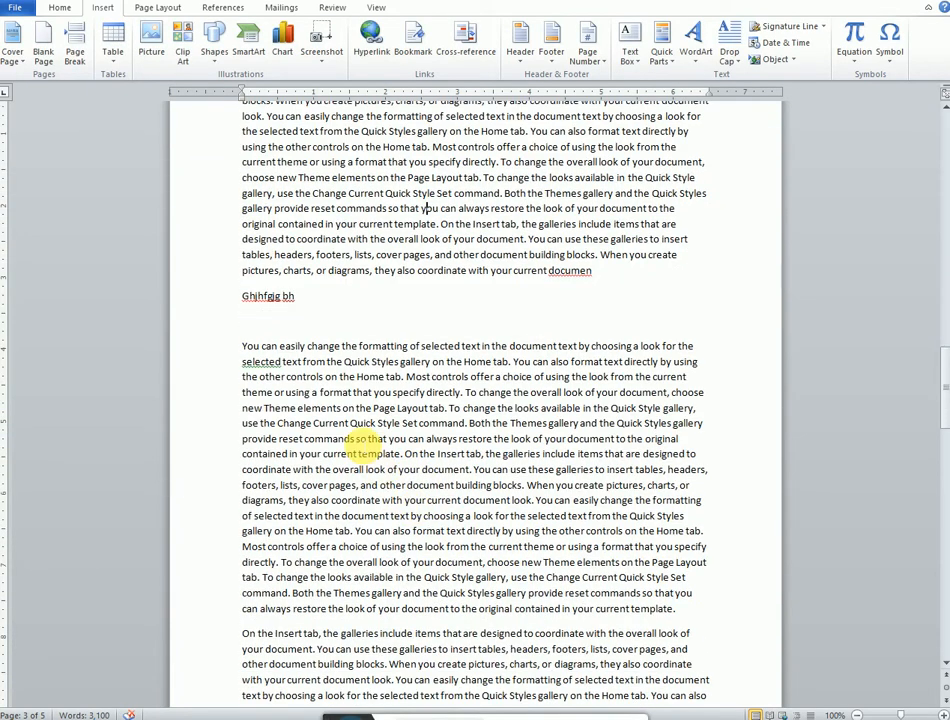
left_click(736, 66)
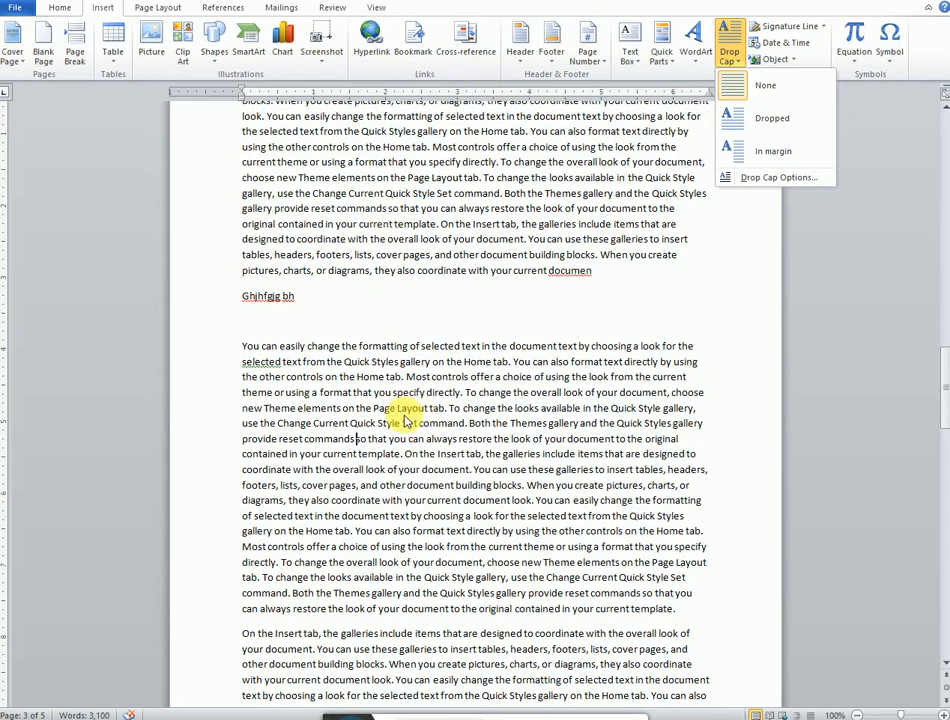
scroll(404, 422, "down", 20)
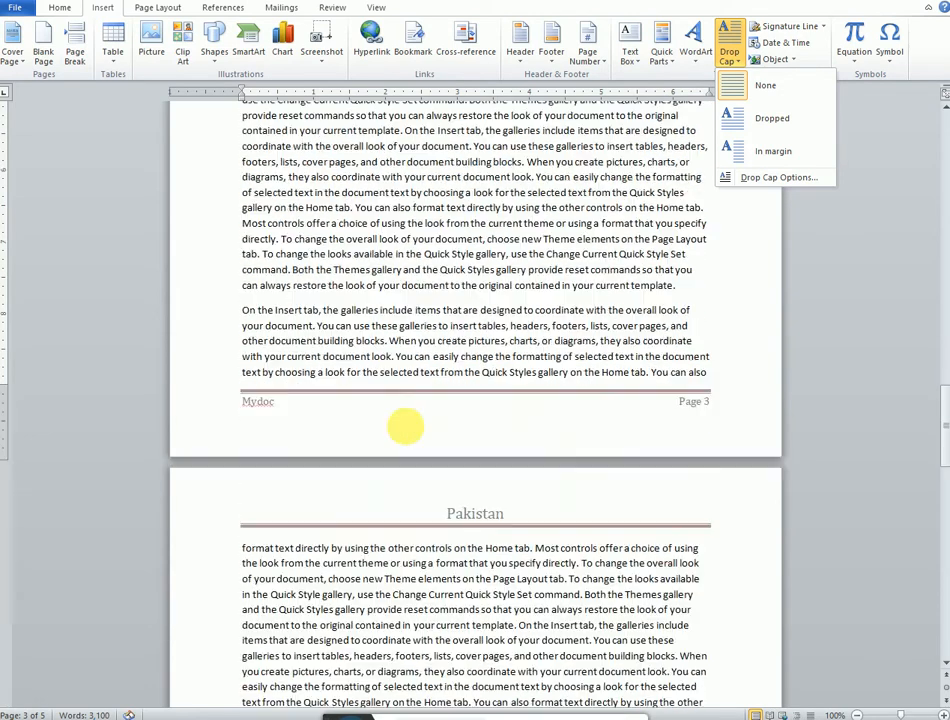
scroll(400, 428, "down", 5)
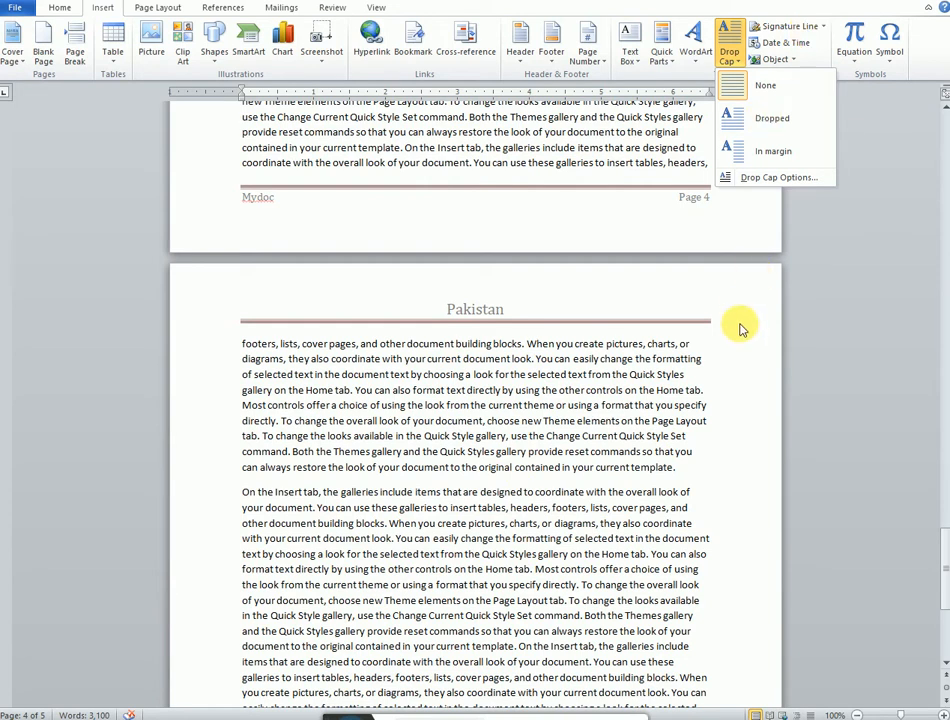
Step: Break the paragraph after 'provide reset commands' and add an empty line below it
left_click(676, 469)
key("Return")
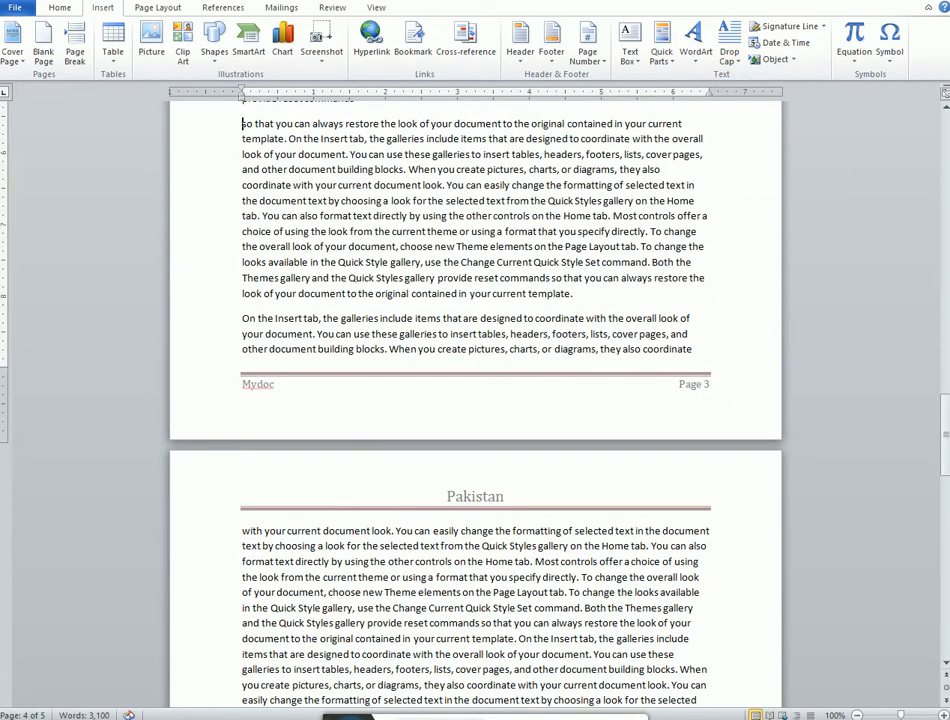
scroll(553, 325, "up", 5)
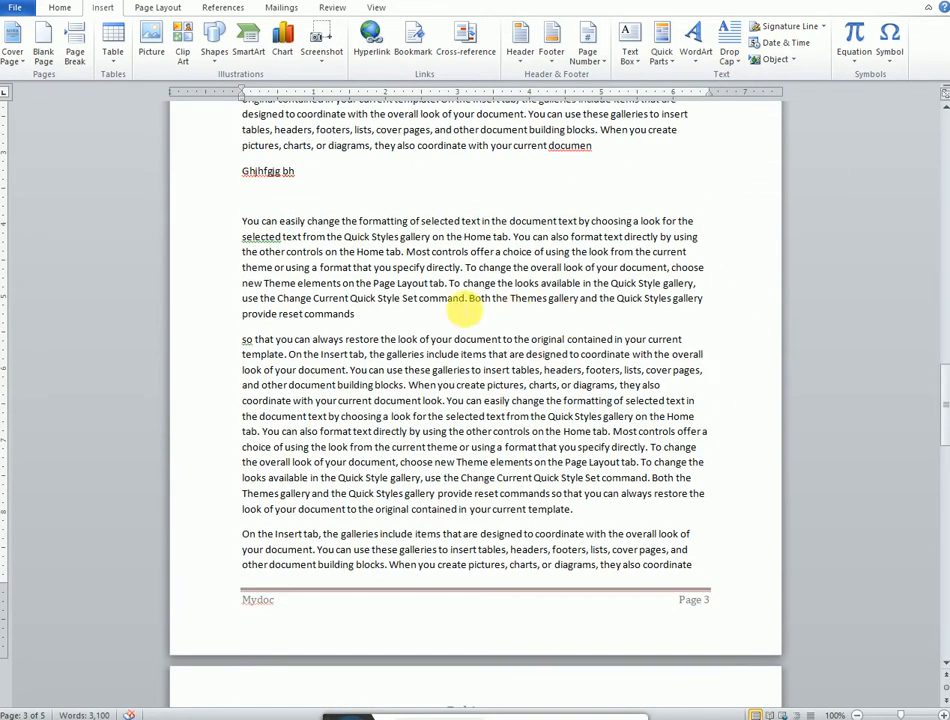
left_click(383, 318)
key("Return")
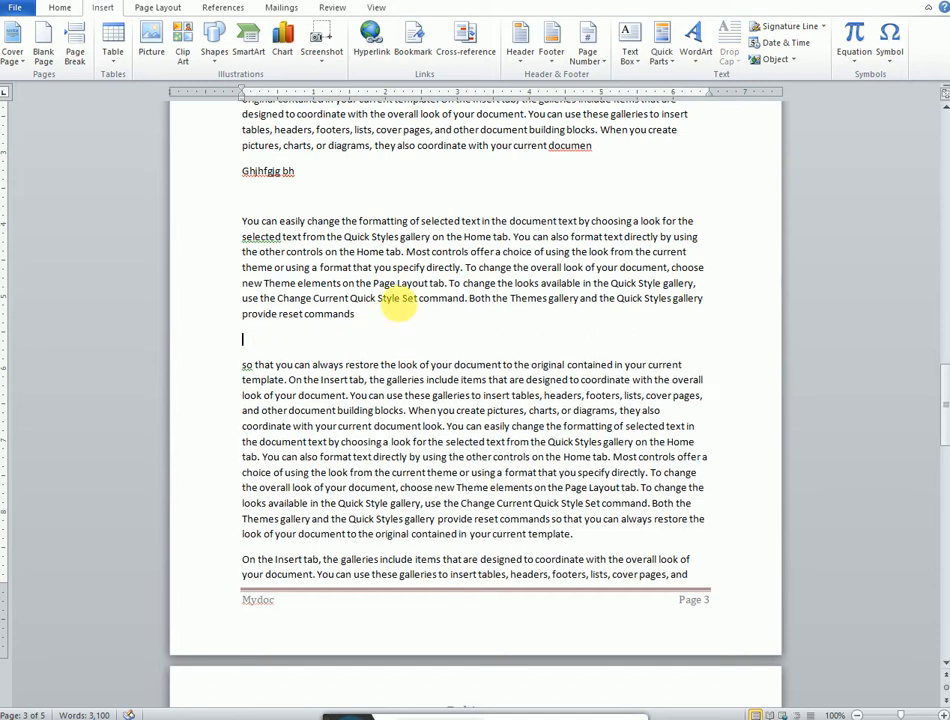
left_click(823, 26)
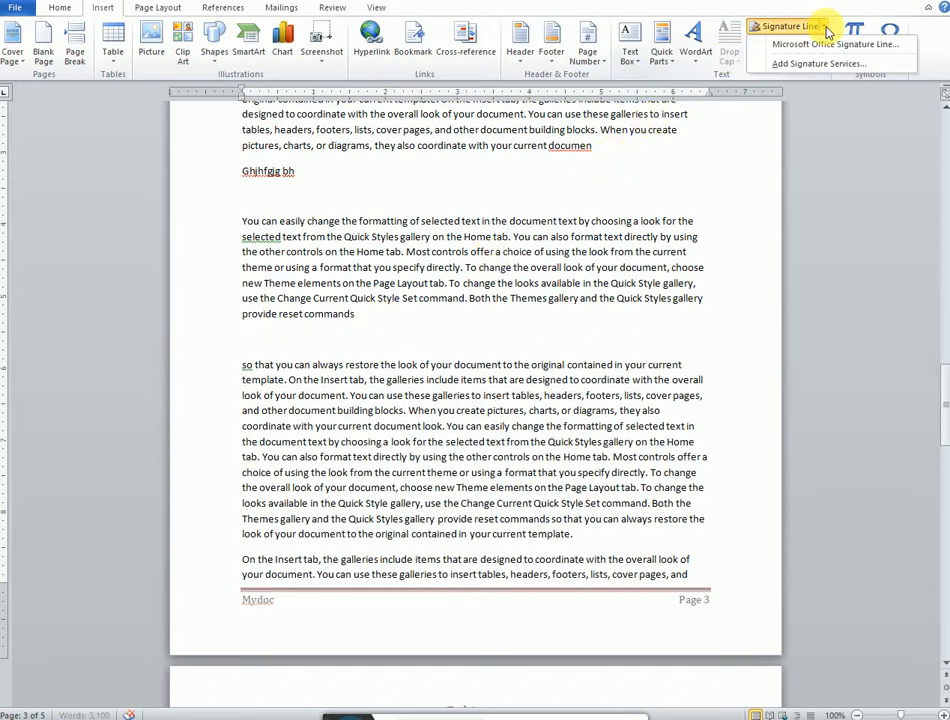
left_click(857, 86)
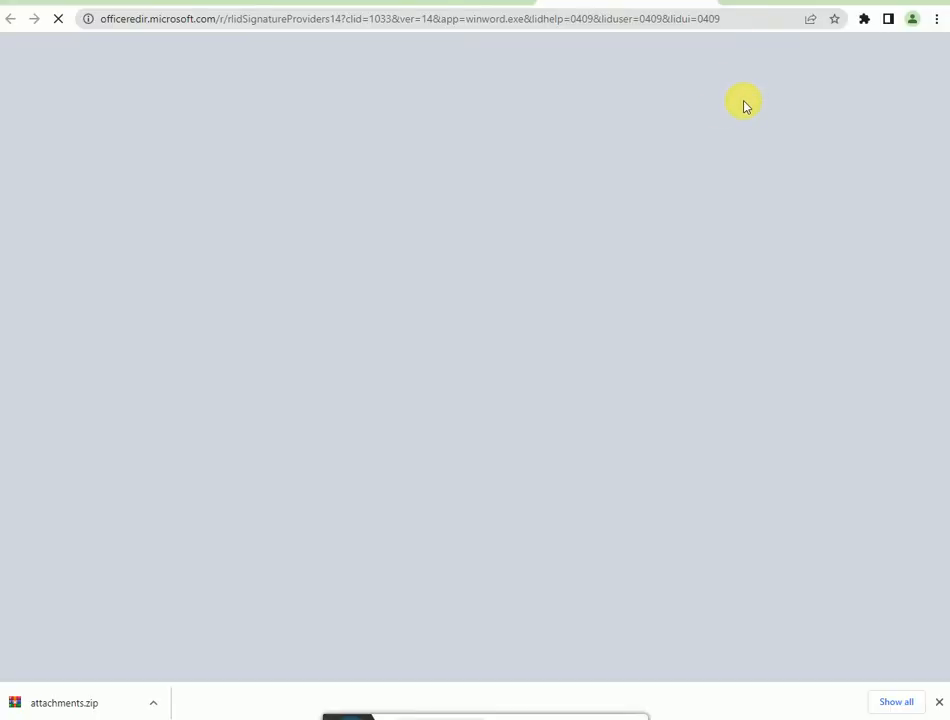
mouse_move(307, 712)
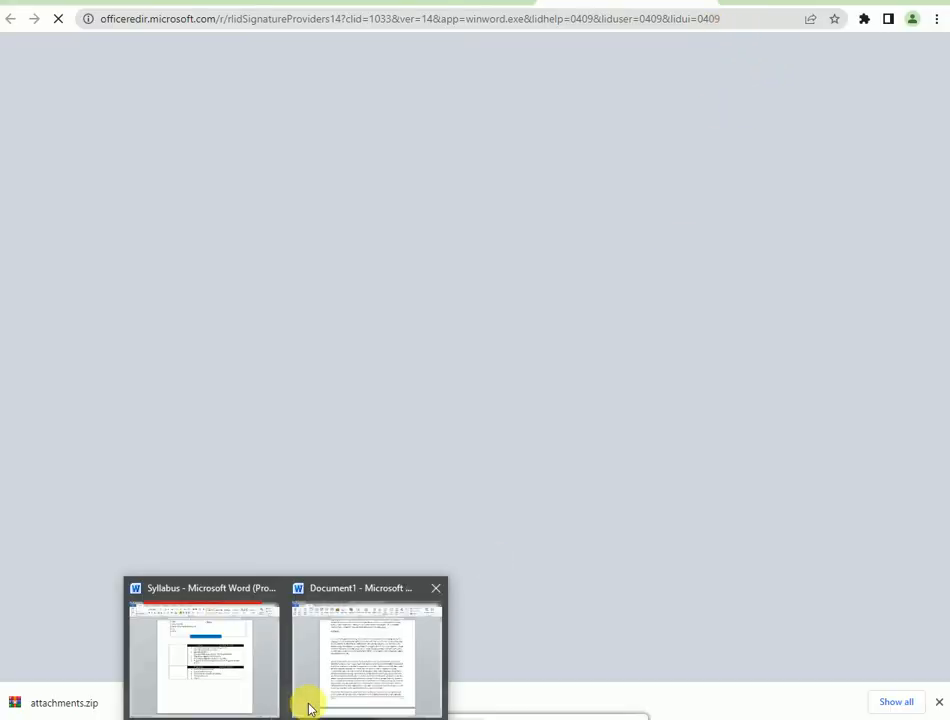
left_click(325, 690)
Step: Insert a Microsoft Office signature line, entering the suggested signer's name and the title Manager
left_click(816, 28)
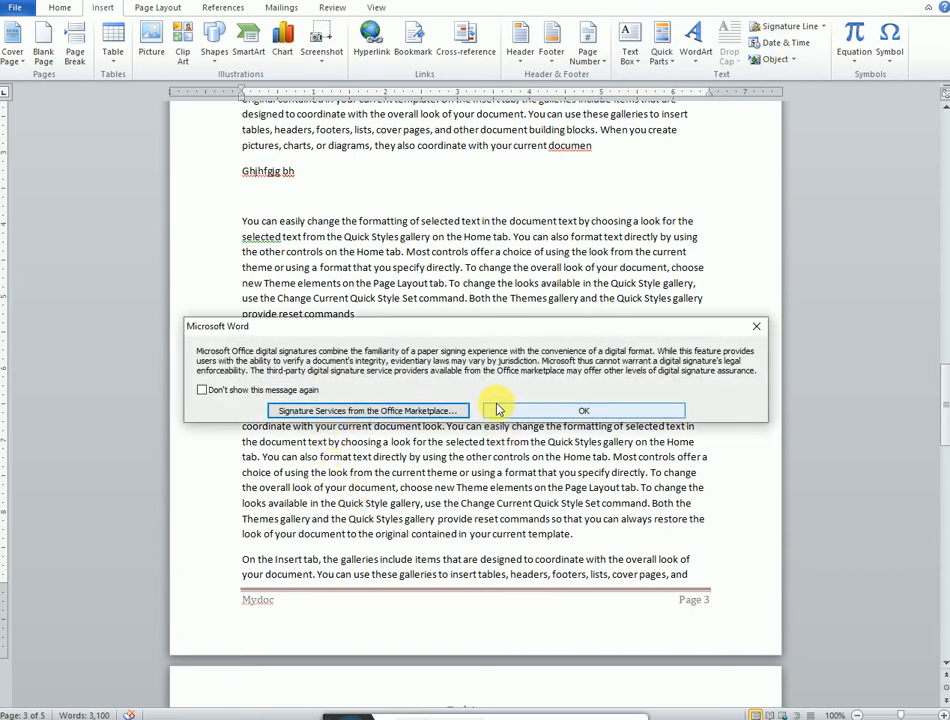
left_click(584, 410)
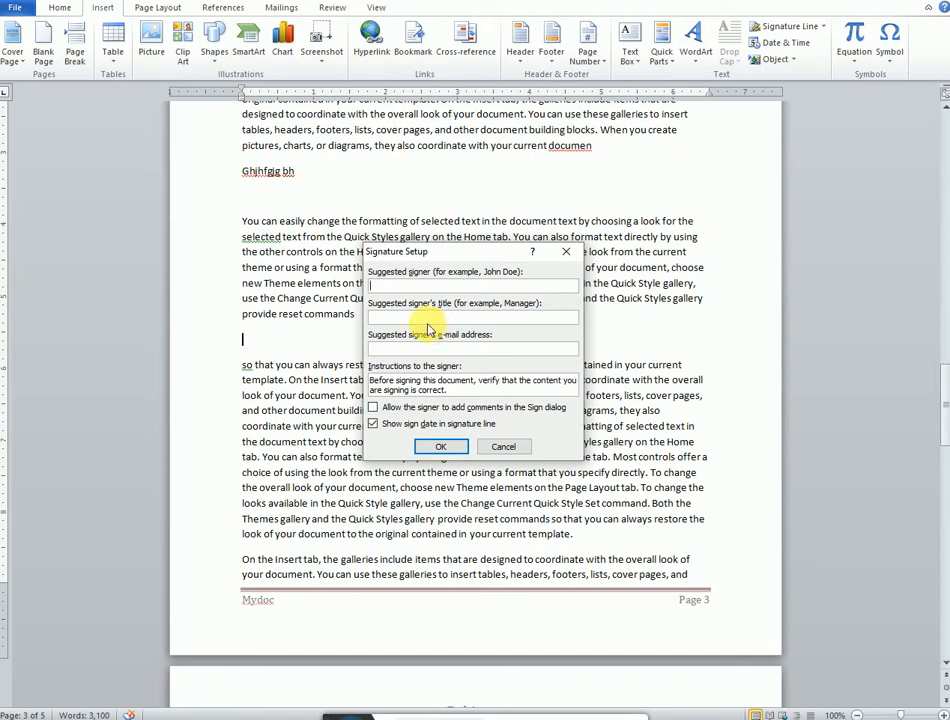
type("Asad")
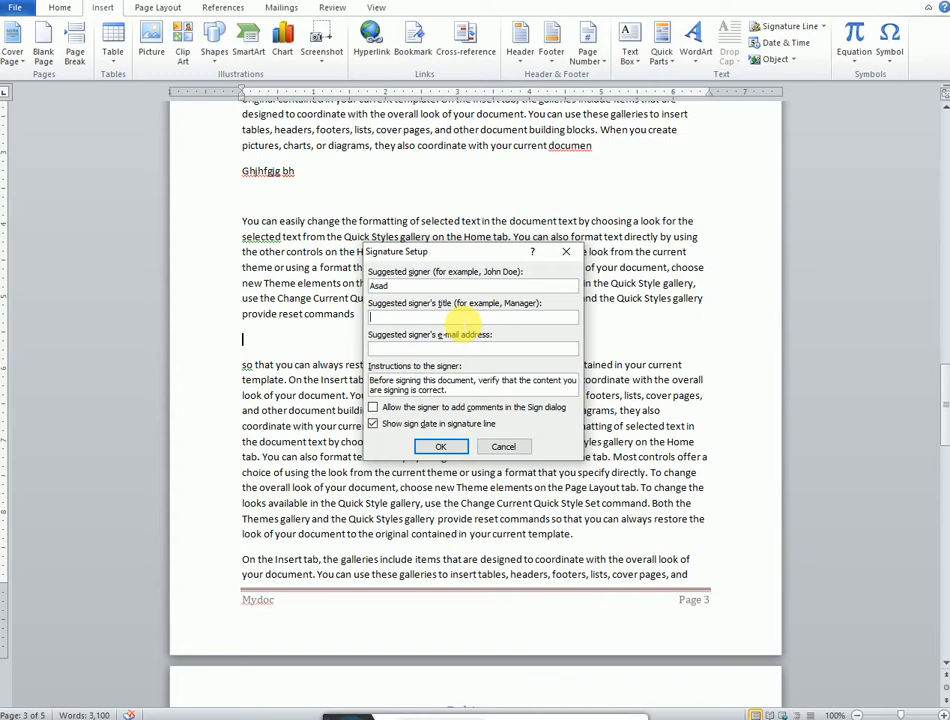
left_click(470, 318)
type("Ma")
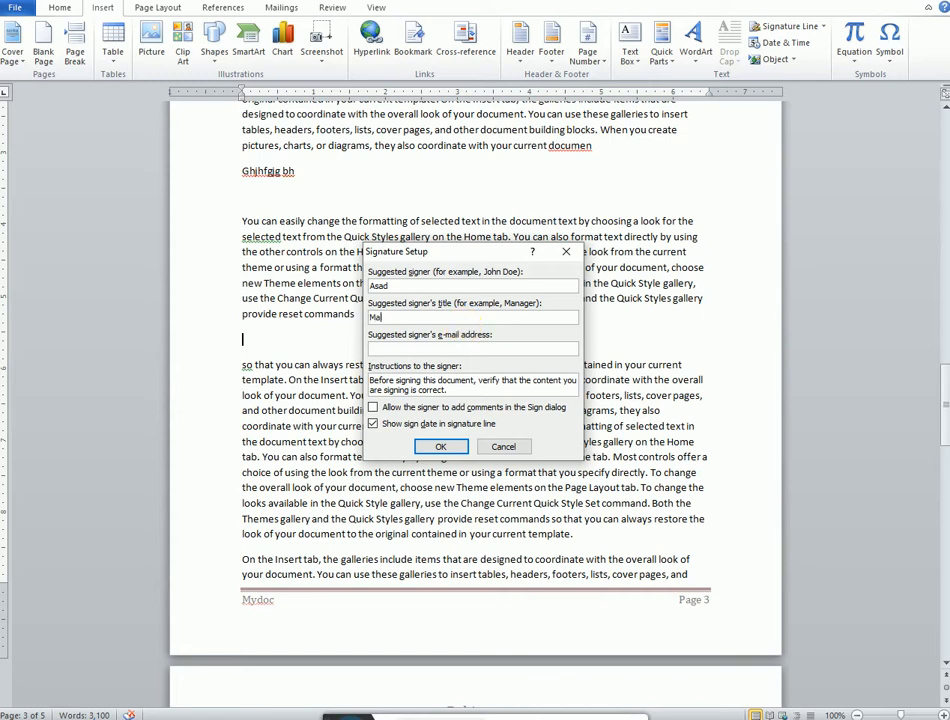
type("nager")
Step: Fill in the suggested signer's e-mail address and confirm the signature setup
left_click(452, 348)
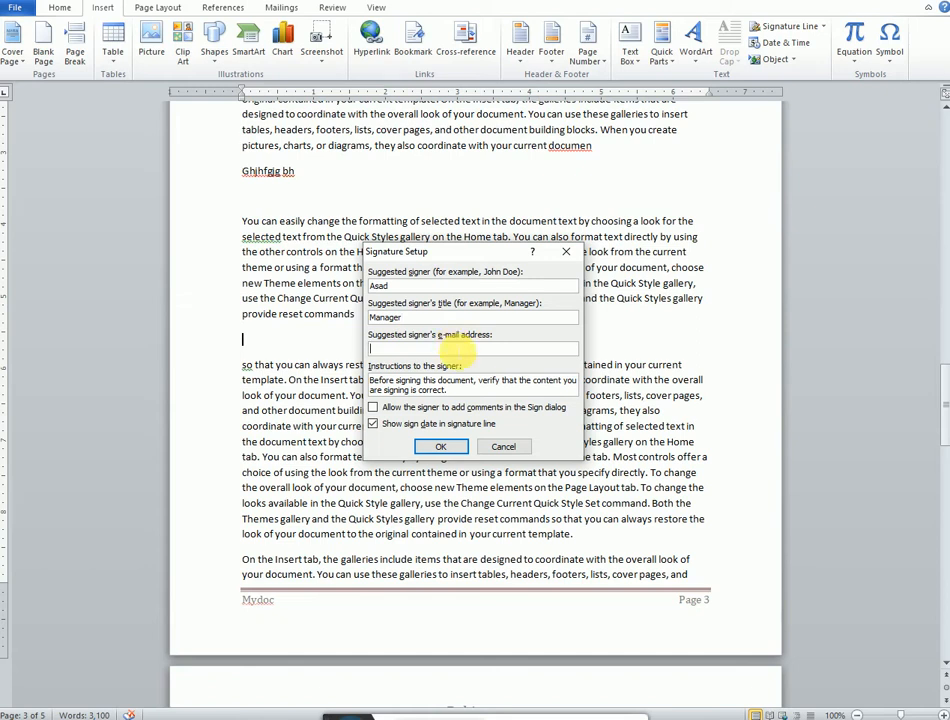
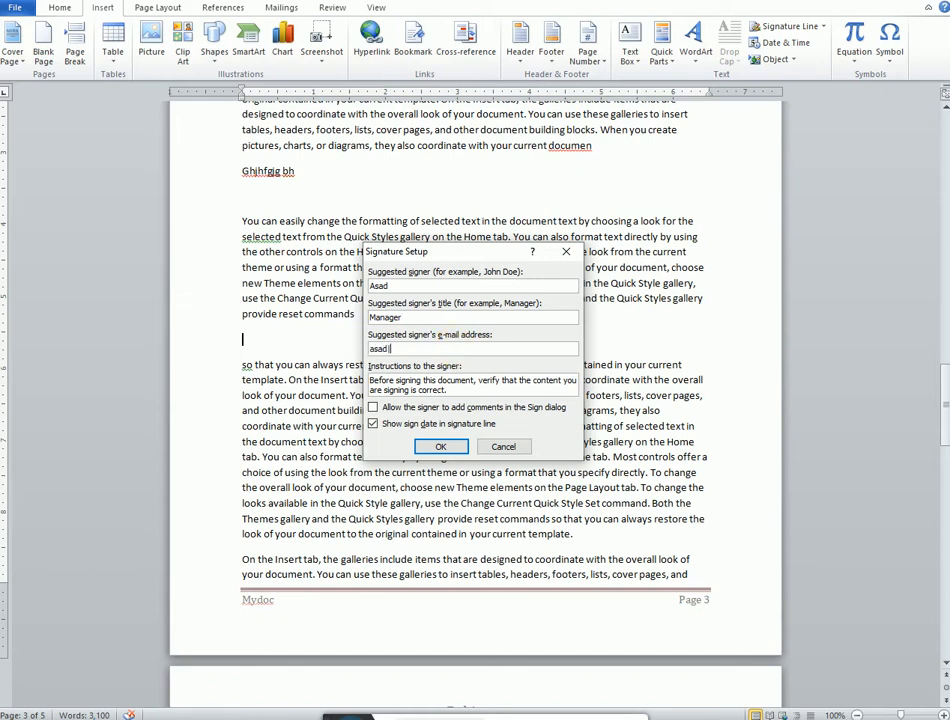
left_click(440, 446)
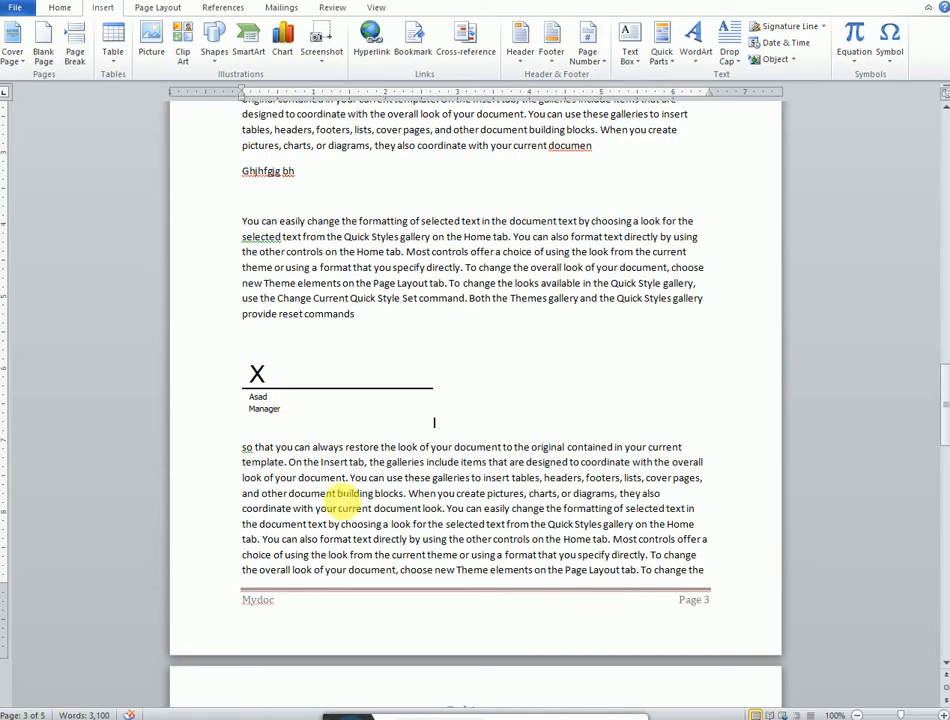
Step: Insert the date below the signature line in the Saturday, April 9, 2022 format
key("Return")
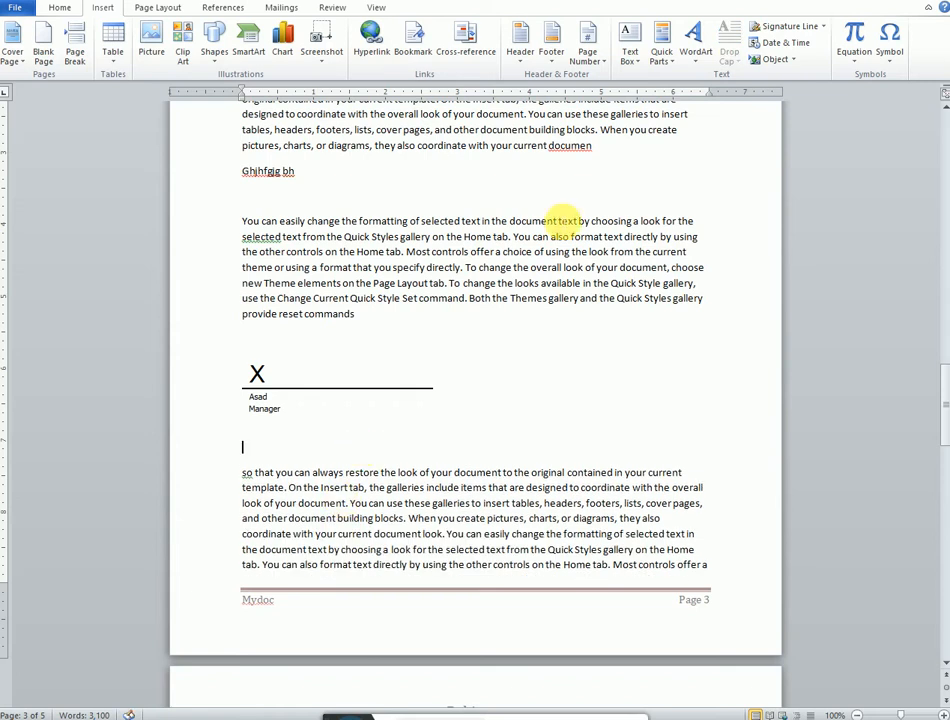
left_click(786, 42)
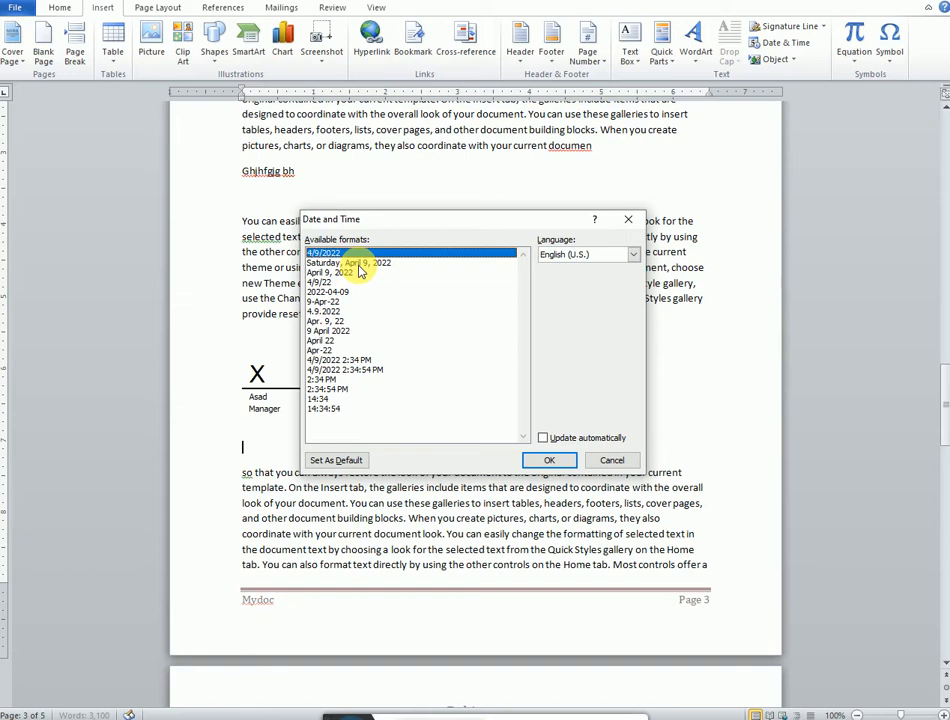
left_click(358, 263)
left_click(549, 461)
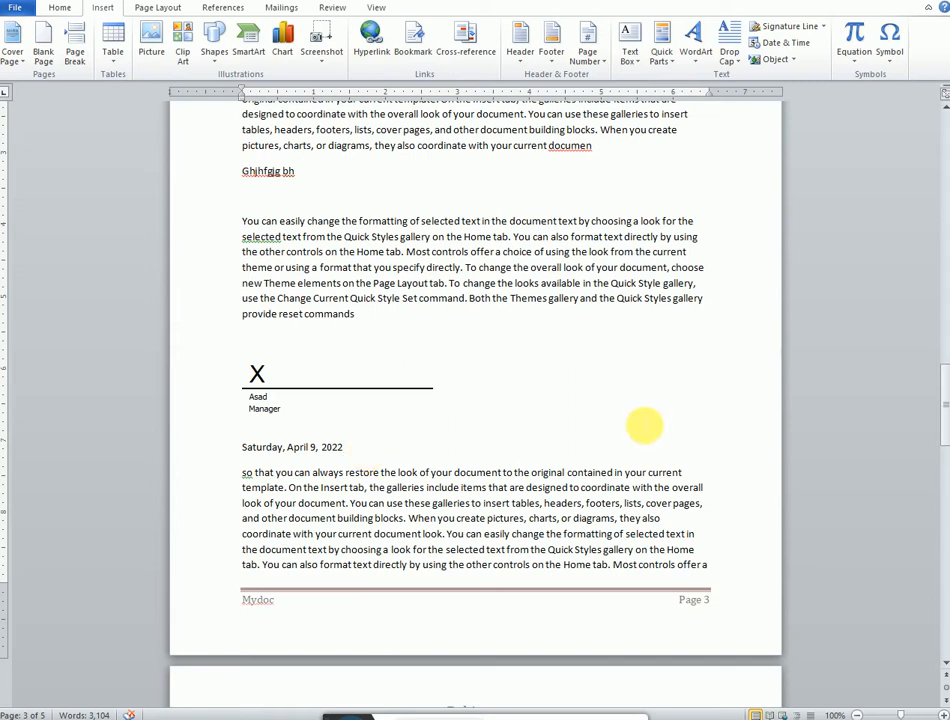
Step: Insert the built-in Binomial Theorem equation right after the date, then leave the equation
left_click(851, 64)
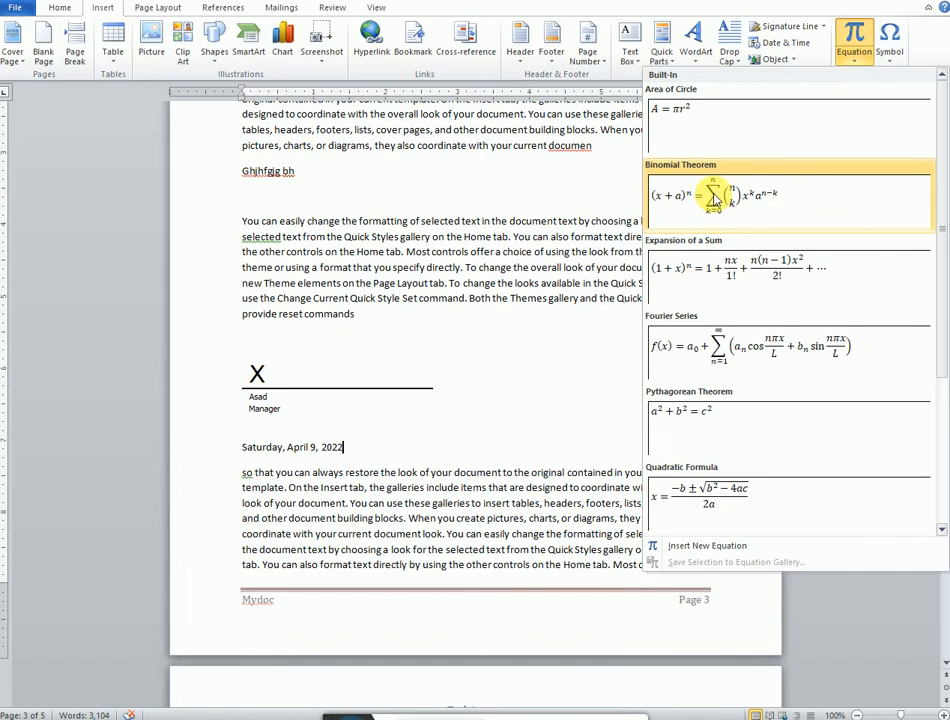
left_click(712, 200)
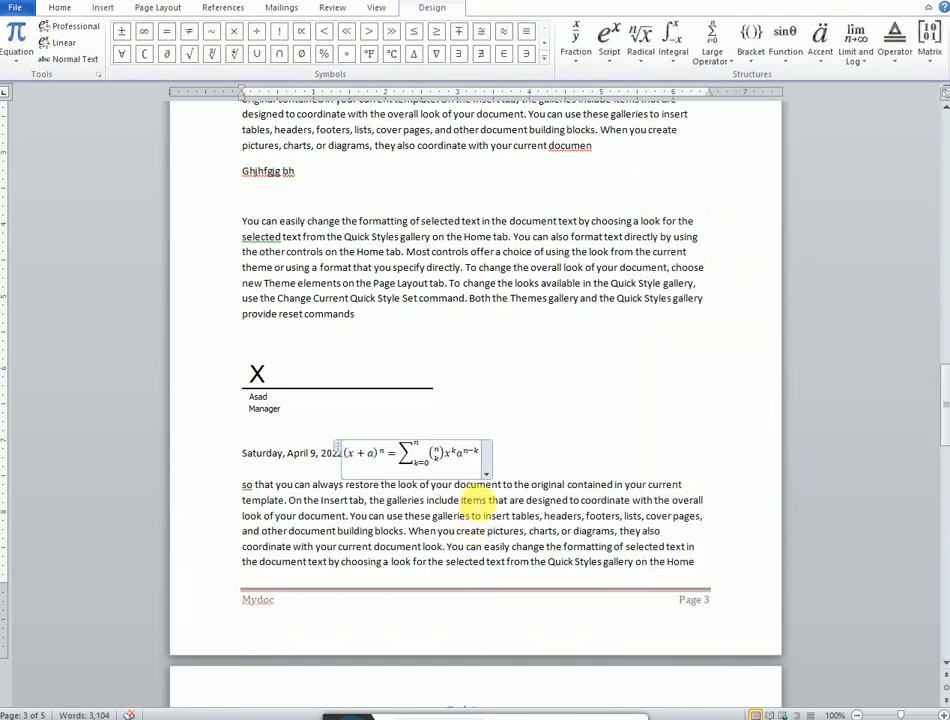
left_click(463, 518)
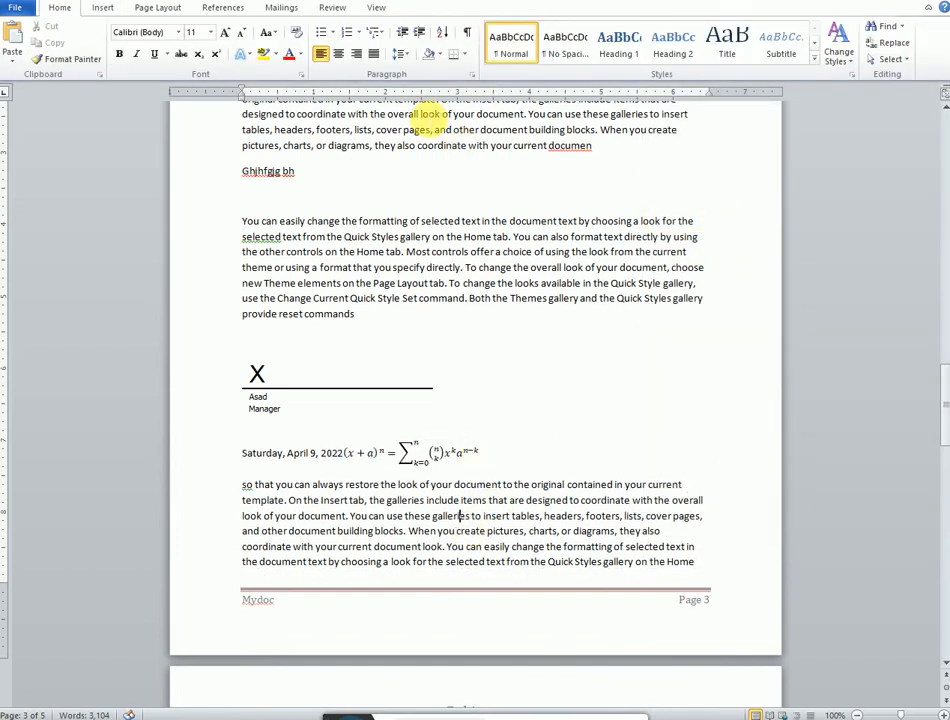
Step: Insert an Ω symbol into the word 'galleries' in the paragraph below the date
left_click(105, 8)
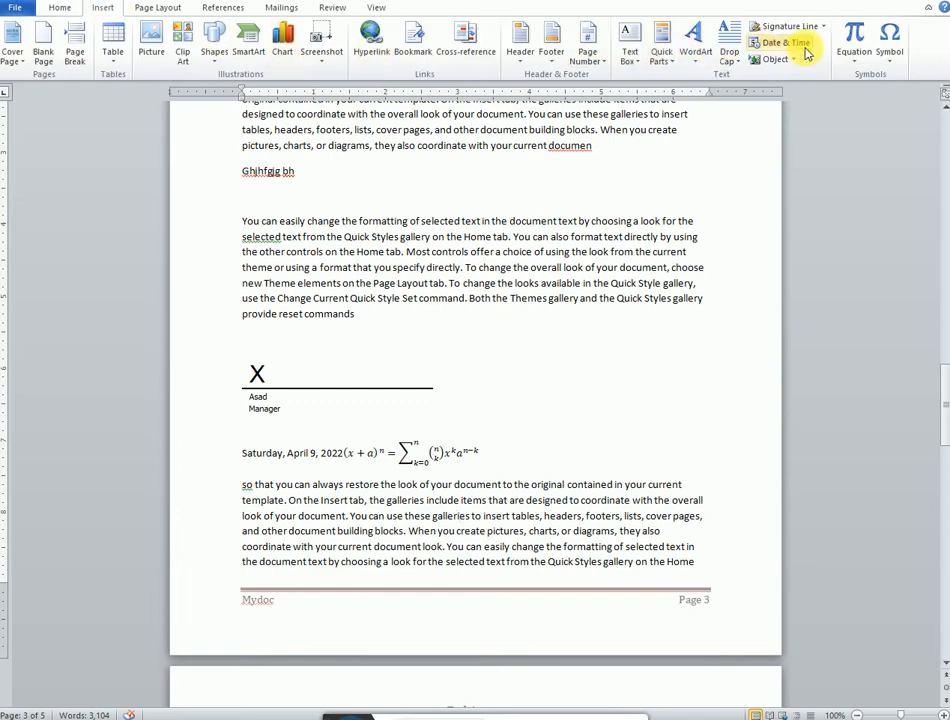
left_click(890, 44)
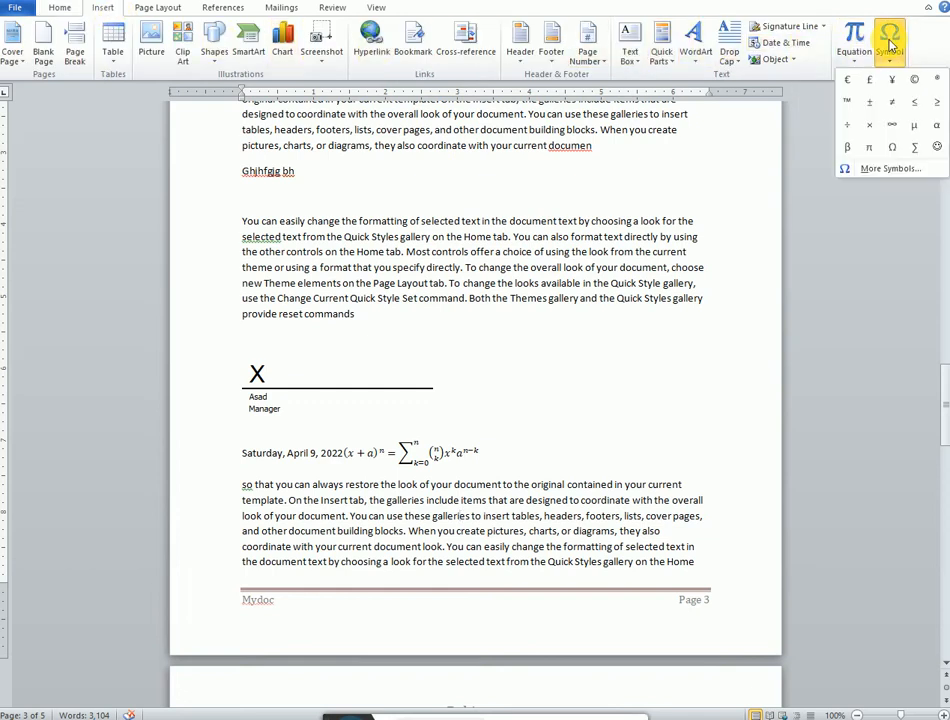
left_click(893, 147)
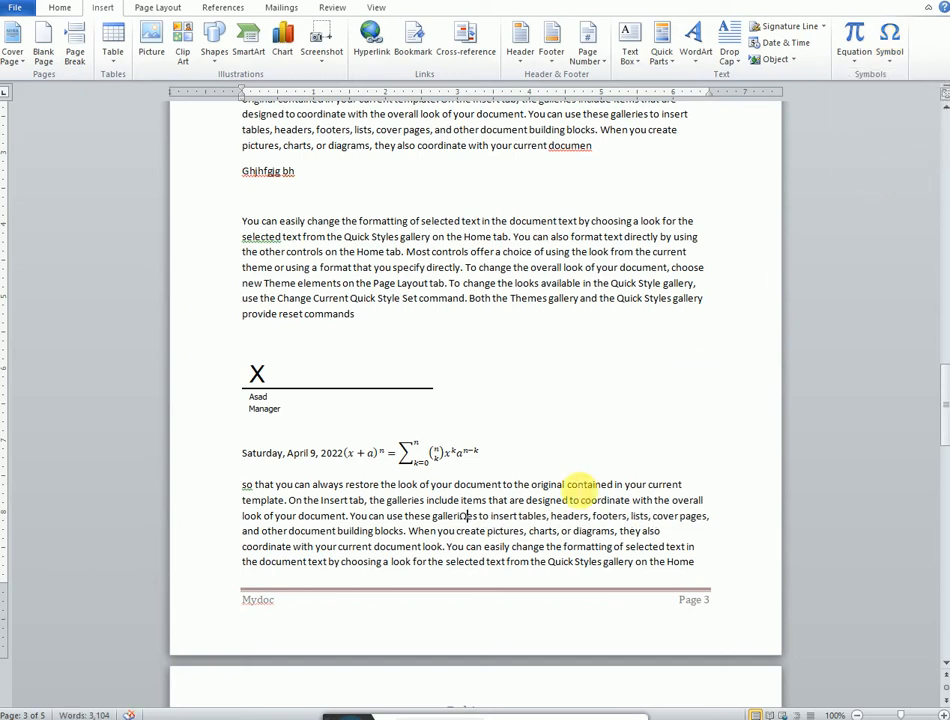
Step: Start a new line after 'provide reset commands' and insert a smiley face symbol there
left_click(373, 320)
key("Return")
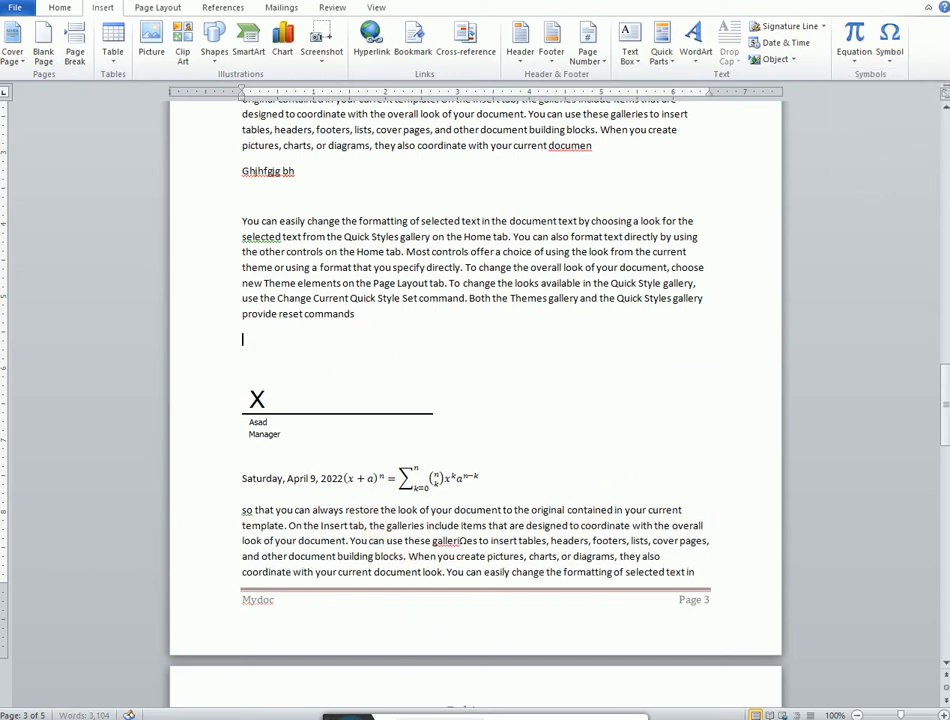
left_click(891, 50)
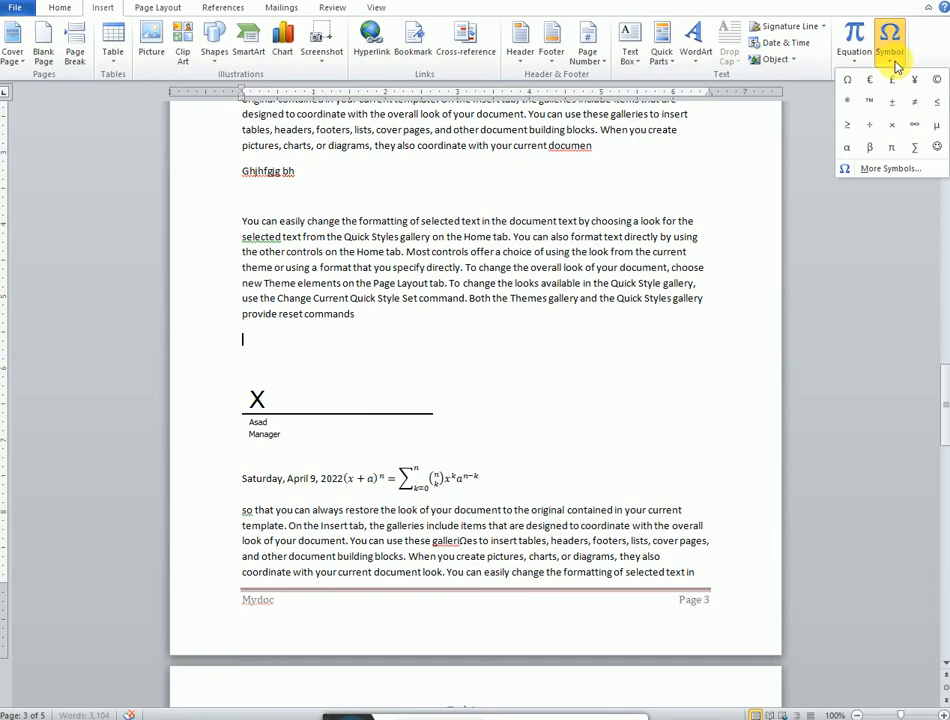
left_click(936, 149)
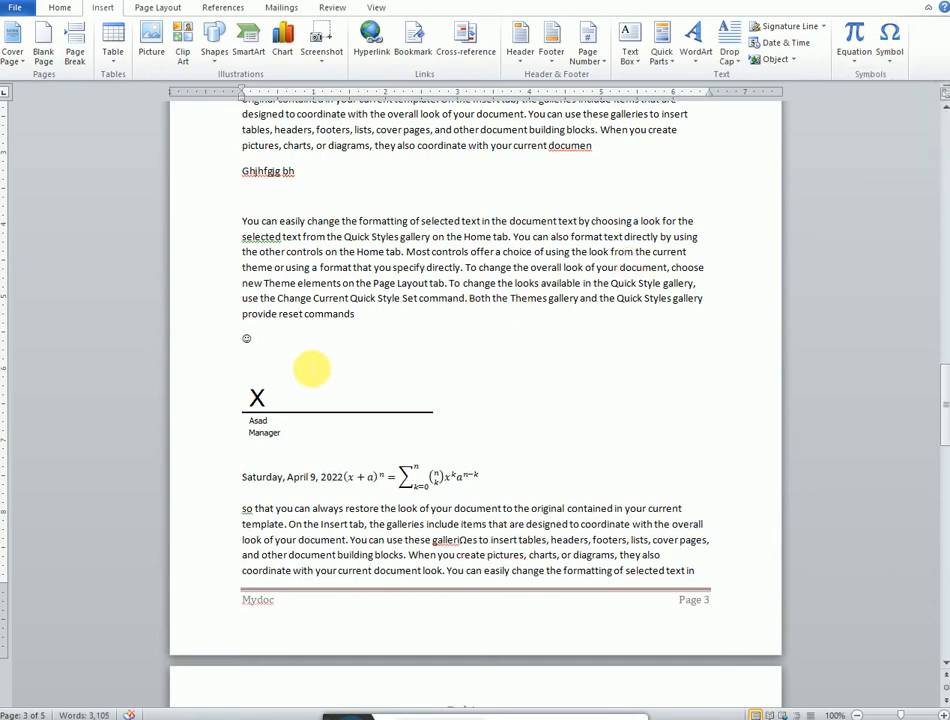
Step: Add a new line below the smiley and insert a copyright © symbol
key("Return")
left_click(890, 55)
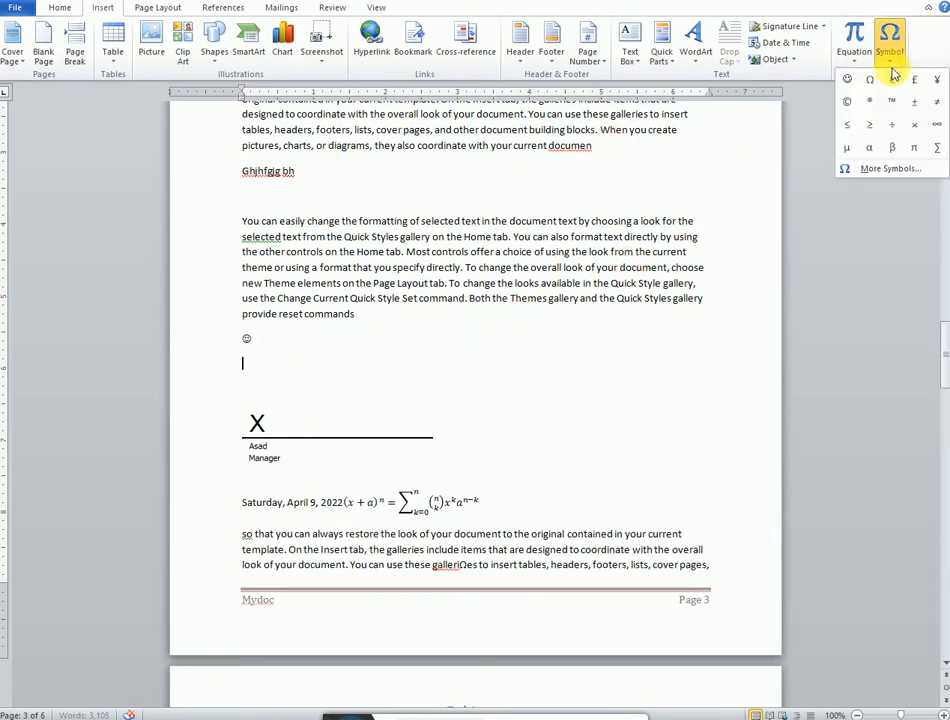
left_click(846, 104)
Step: Add another new line below the copyright sign and insert an Ω symbol
key("Return")
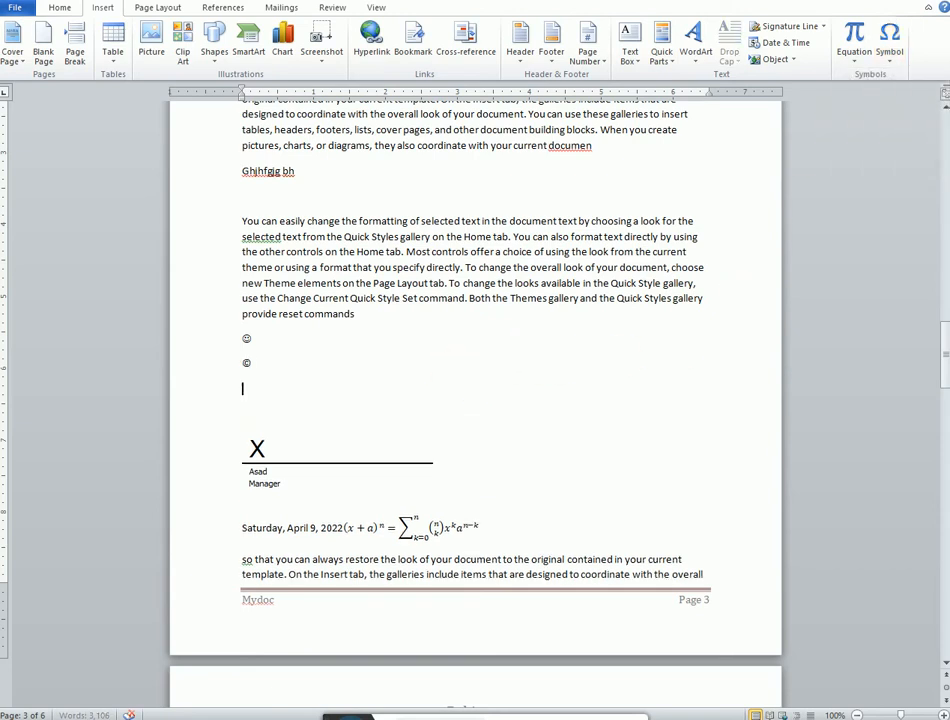
left_click(889, 55)
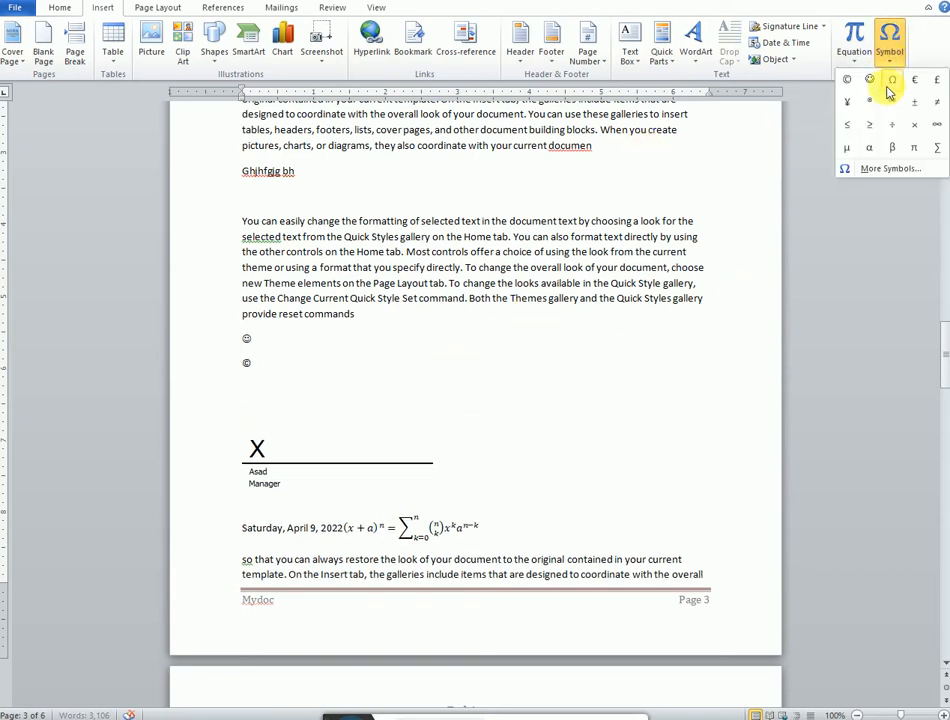
left_click(889, 84)
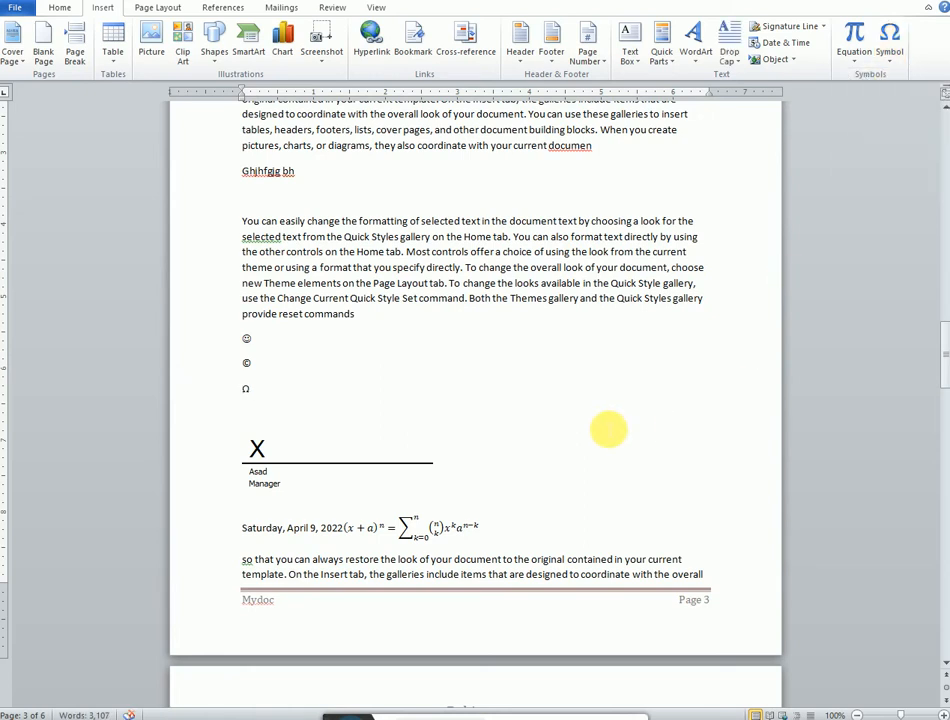